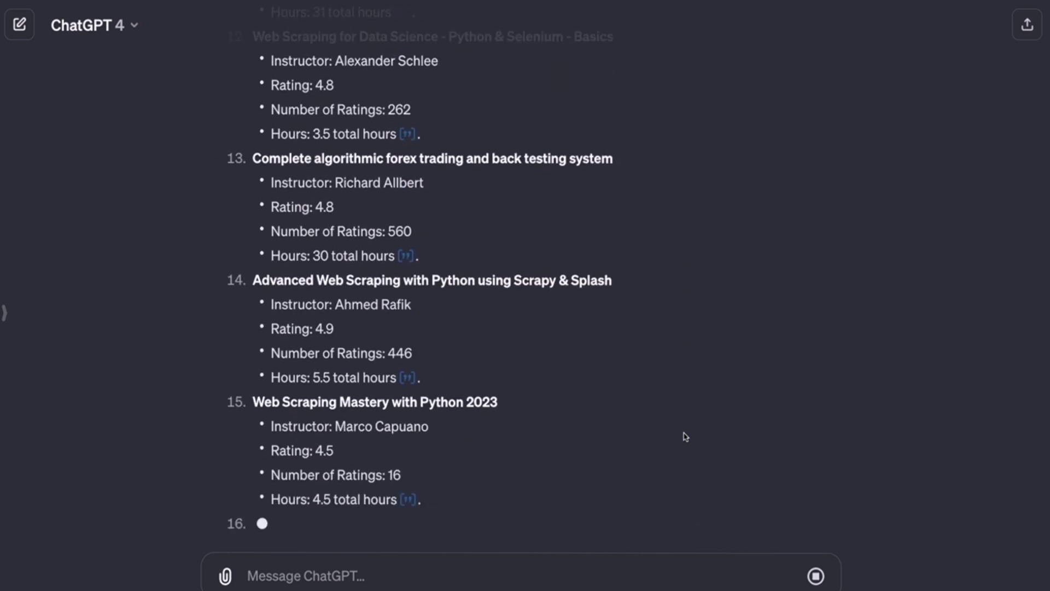
left_click(751, 517)
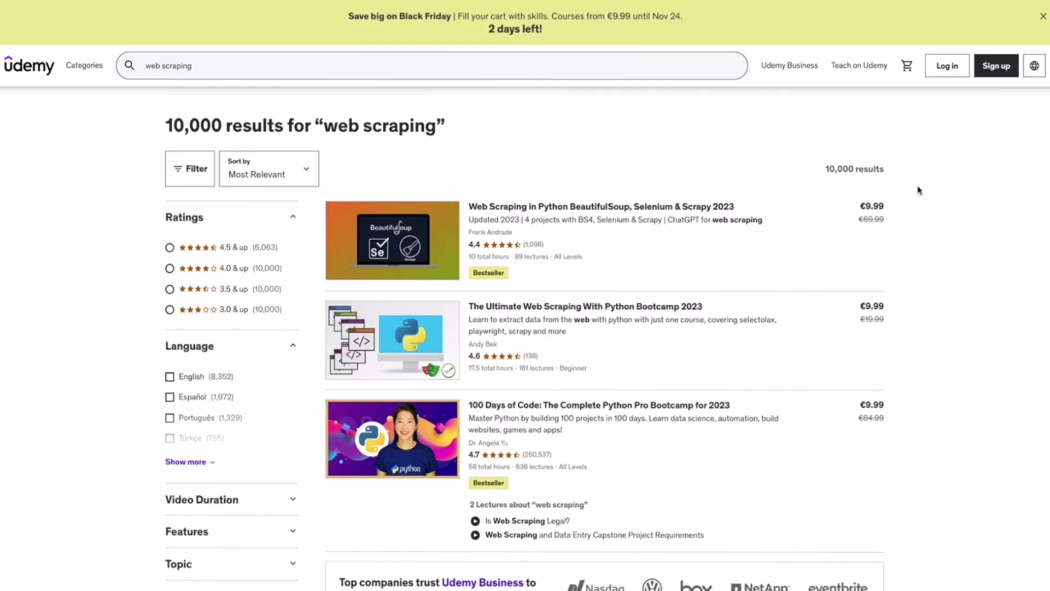
Step: Examine the Udemy search results for "web scraping" from the first course listing to the page footer
scroll(950, 239, "down", 2)
scroll(951, 241, "up", 2)
scroll(951, 240, "down", 1)
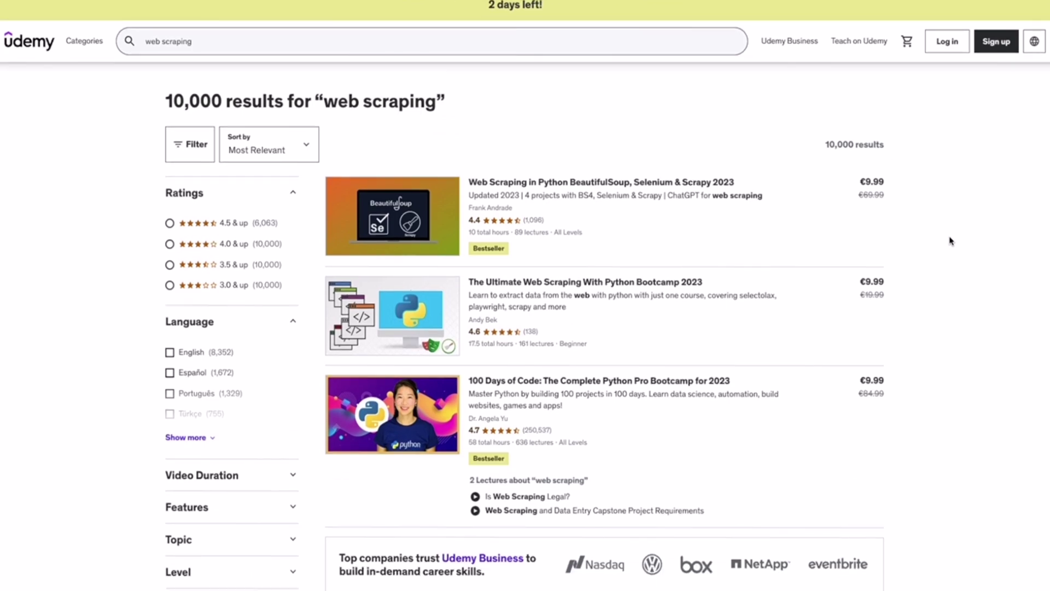
scroll(950, 241, "down", 15)
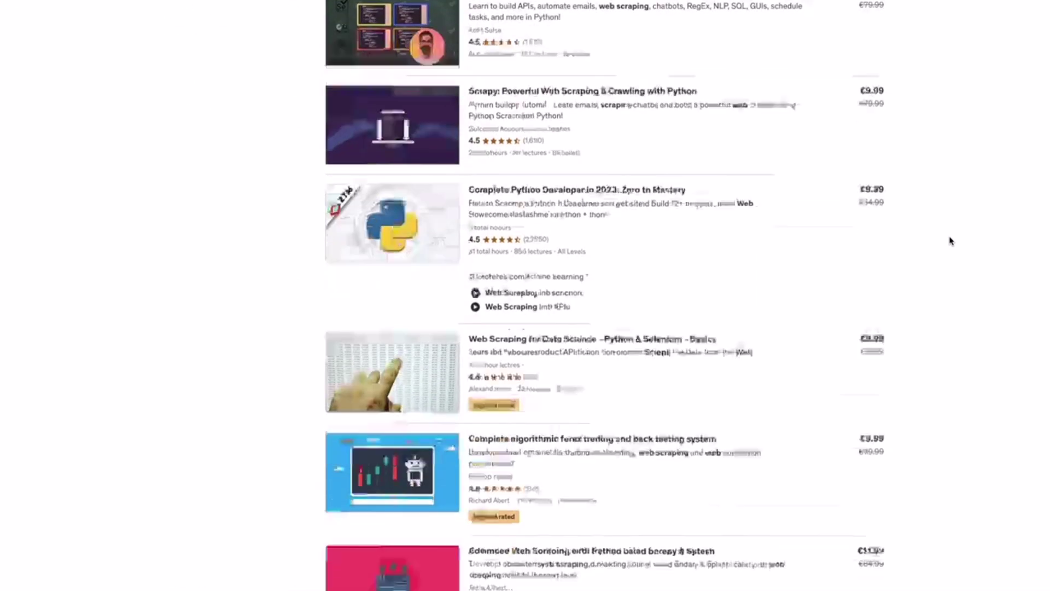
scroll(950, 240, "up", 15)
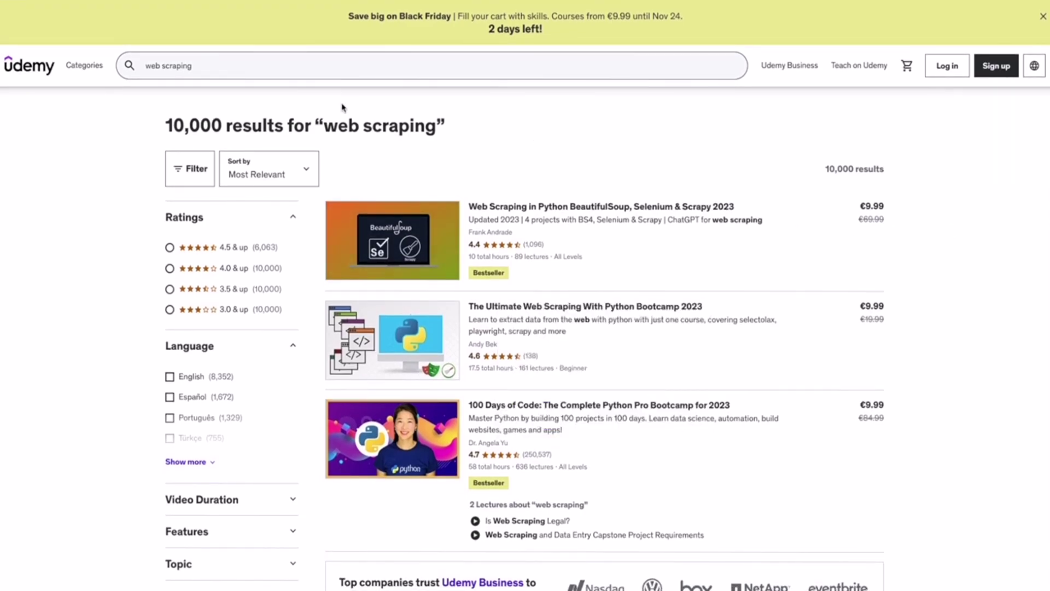
scroll(657, 246, "down", 15)
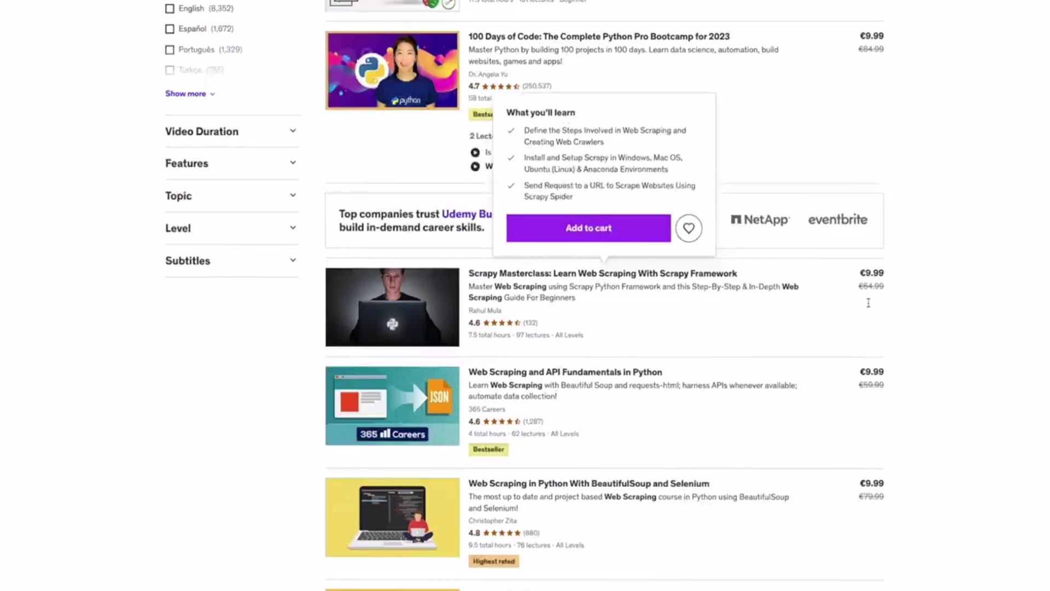
scroll(933, 321, "down", 20)
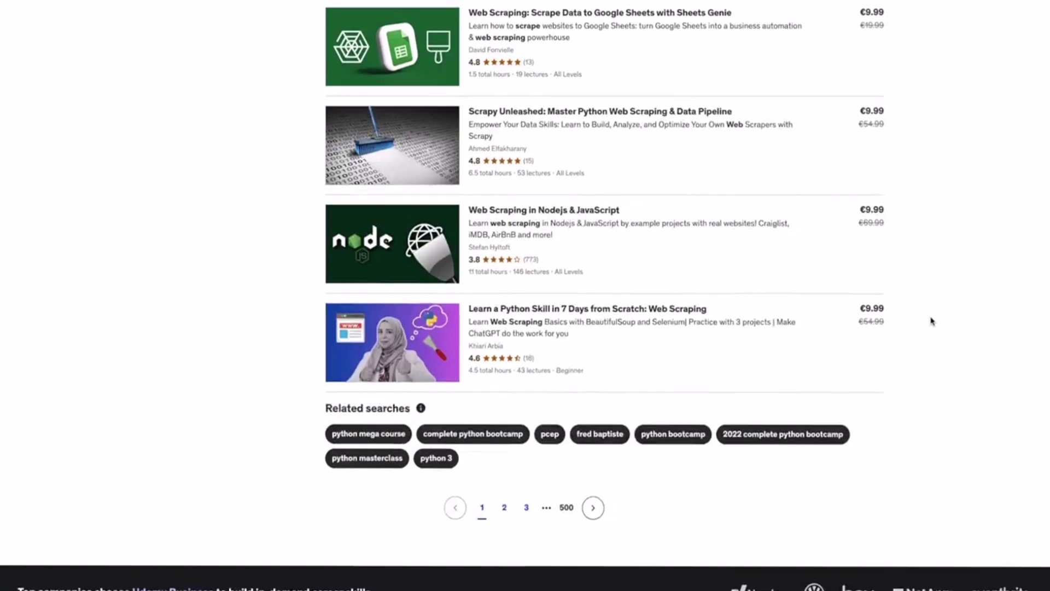
scroll(933, 321, "up", 20)
scroll(933, 321, "down", 20)
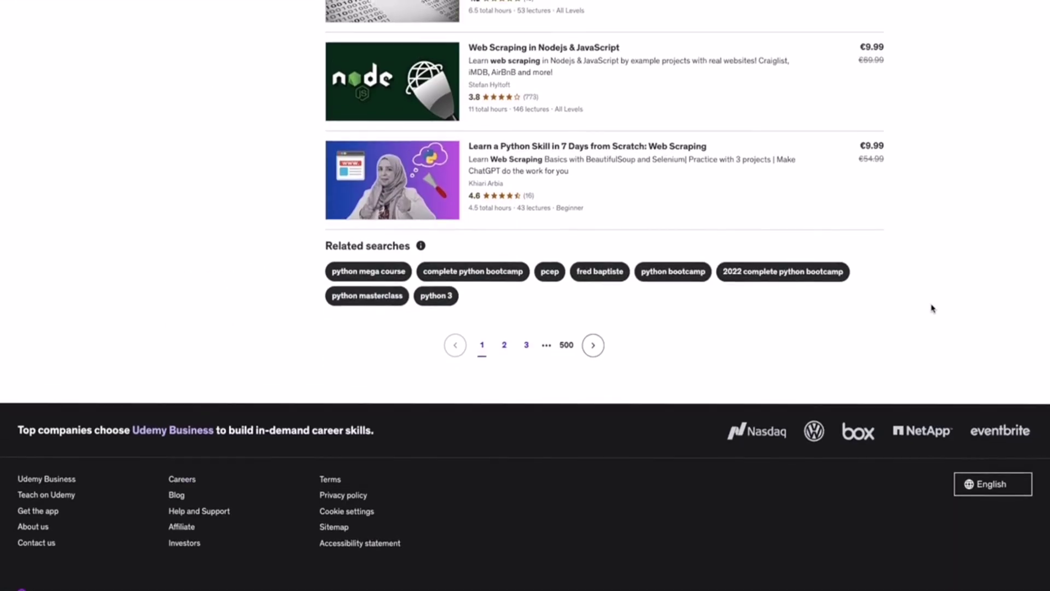
scroll(931, 307, "up", 20)
scroll(932, 308, "up", 1)
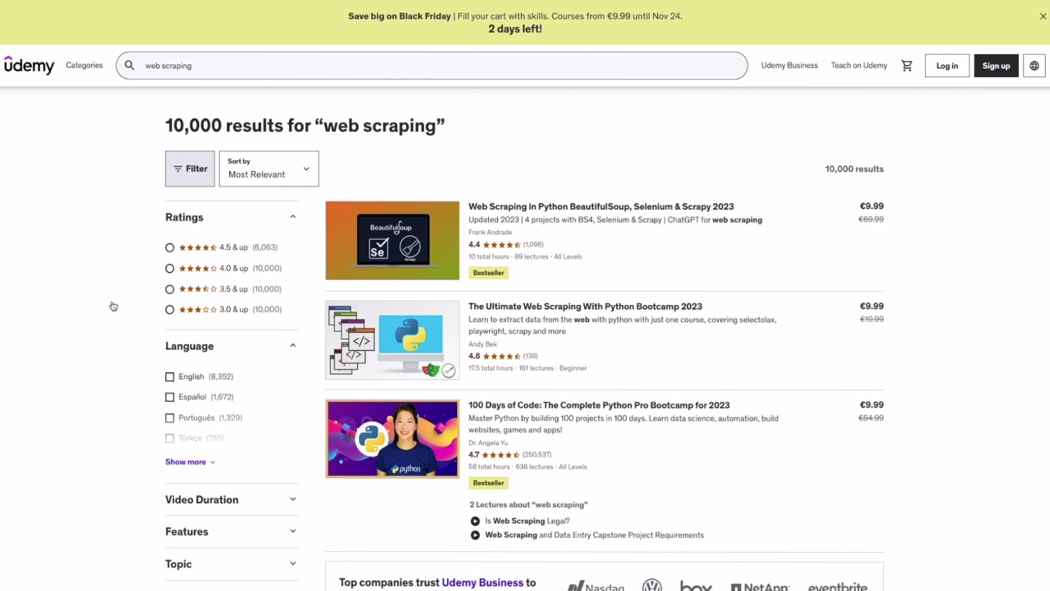
Step: Print the Udemy search results page to a PDF in Landscape layout and save it to the Desktop as "Search results _ Udemy"
left_click(94, 7)
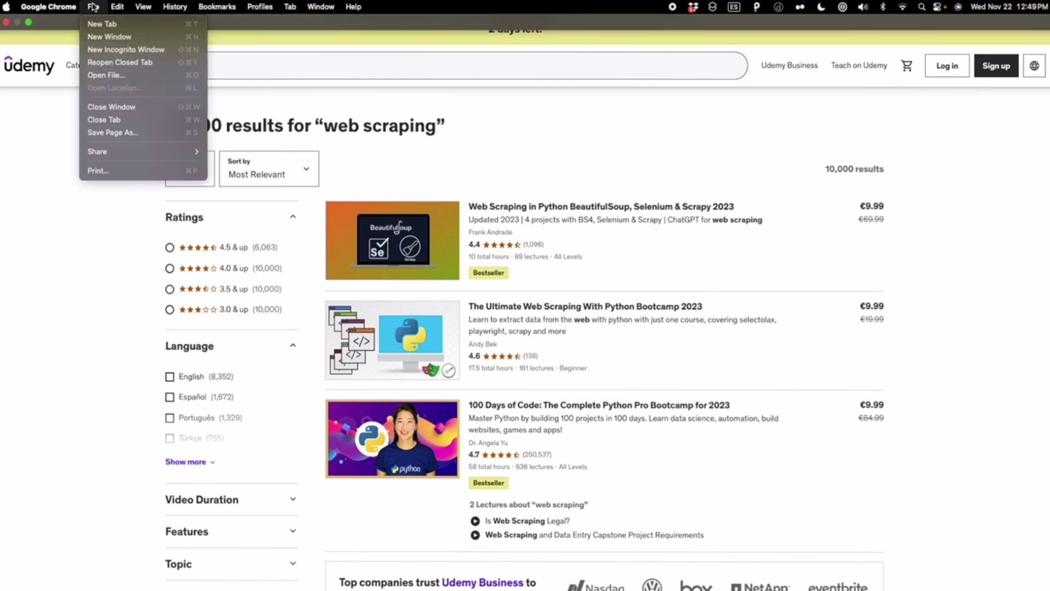
left_click(117, 171)
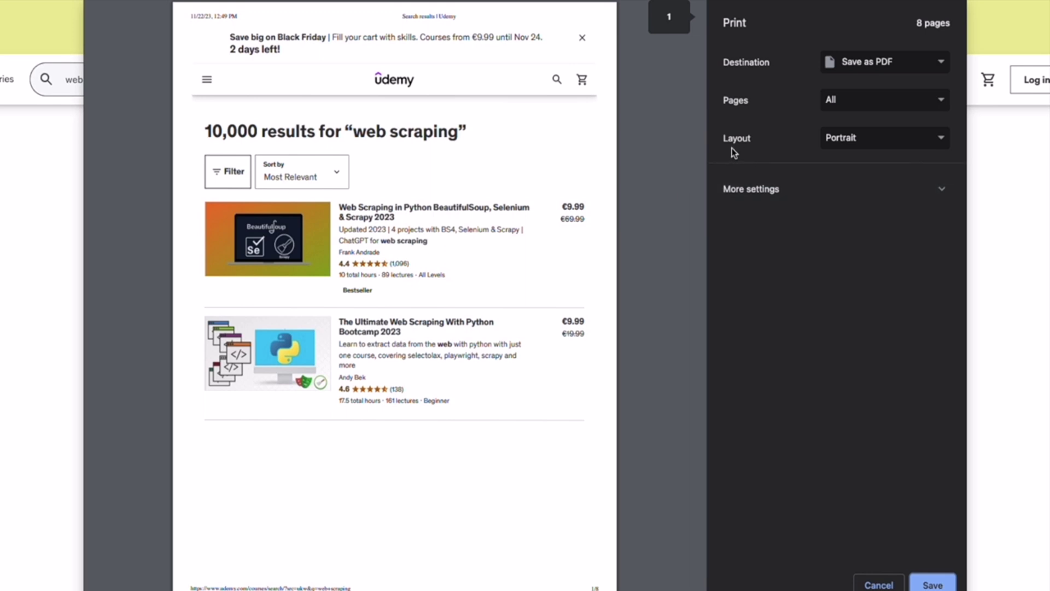
left_click(856, 146)
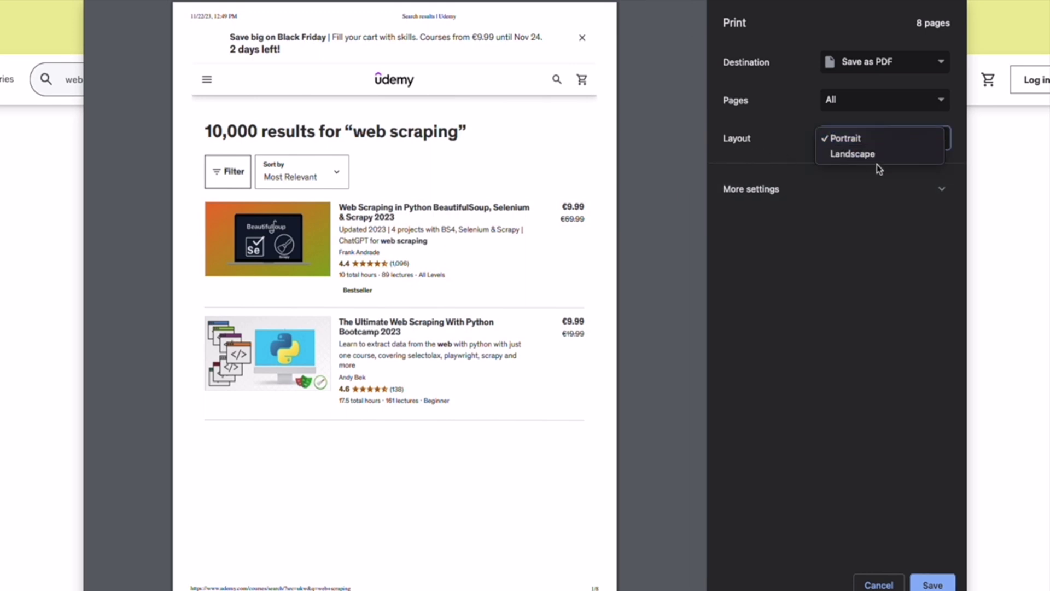
left_click(871, 156)
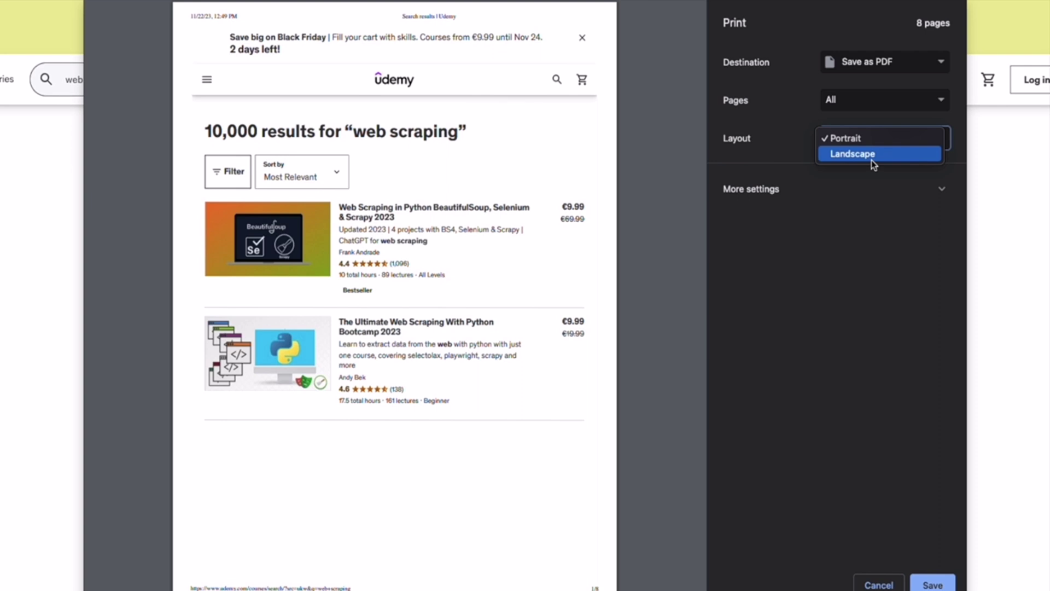
left_click(873, 158)
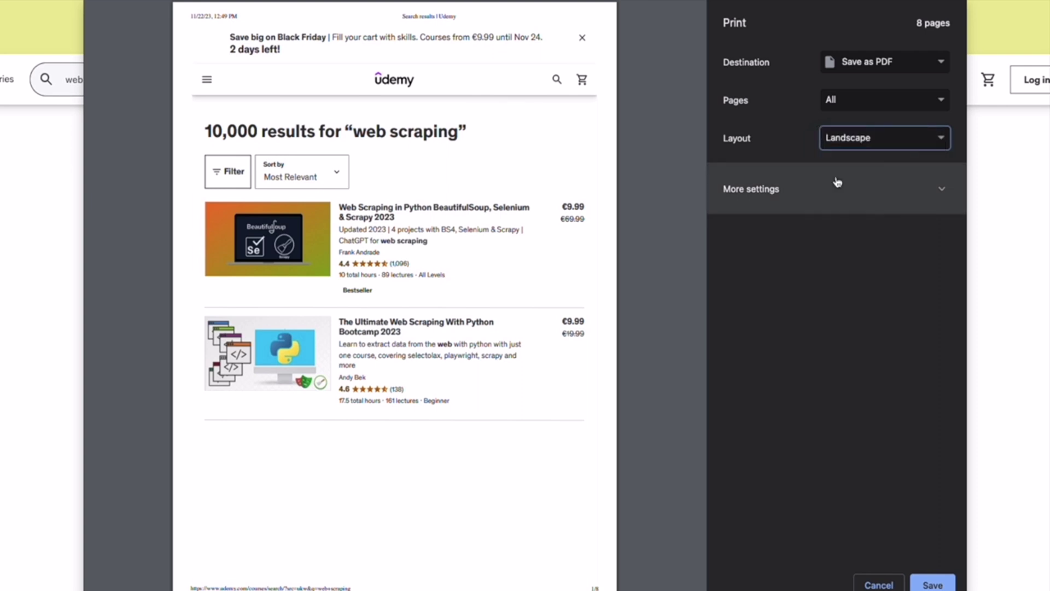
scroll(523, 306, "down", 20)
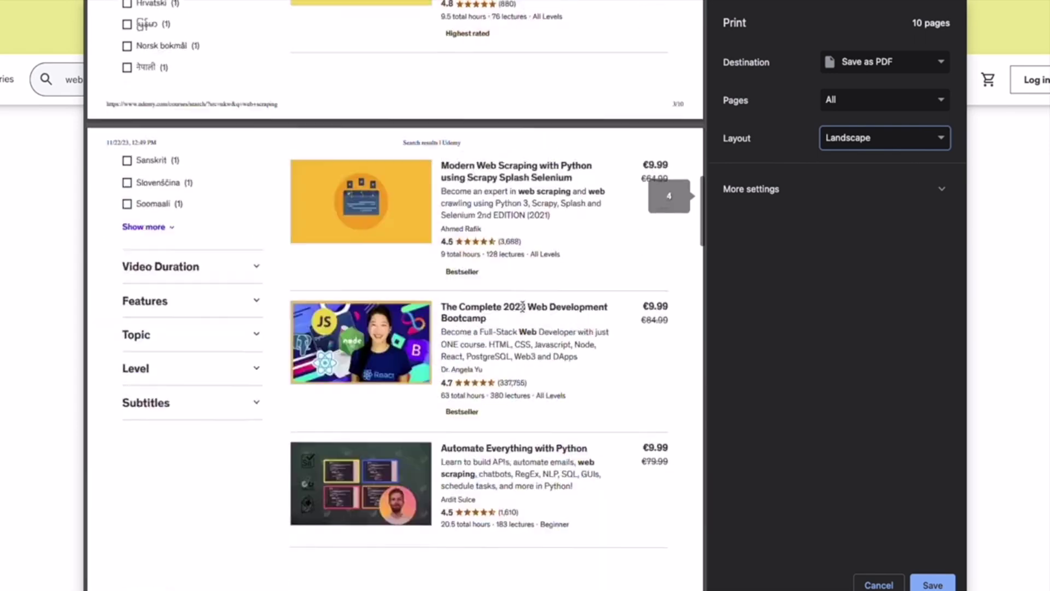
scroll(523, 306, "up", 20)
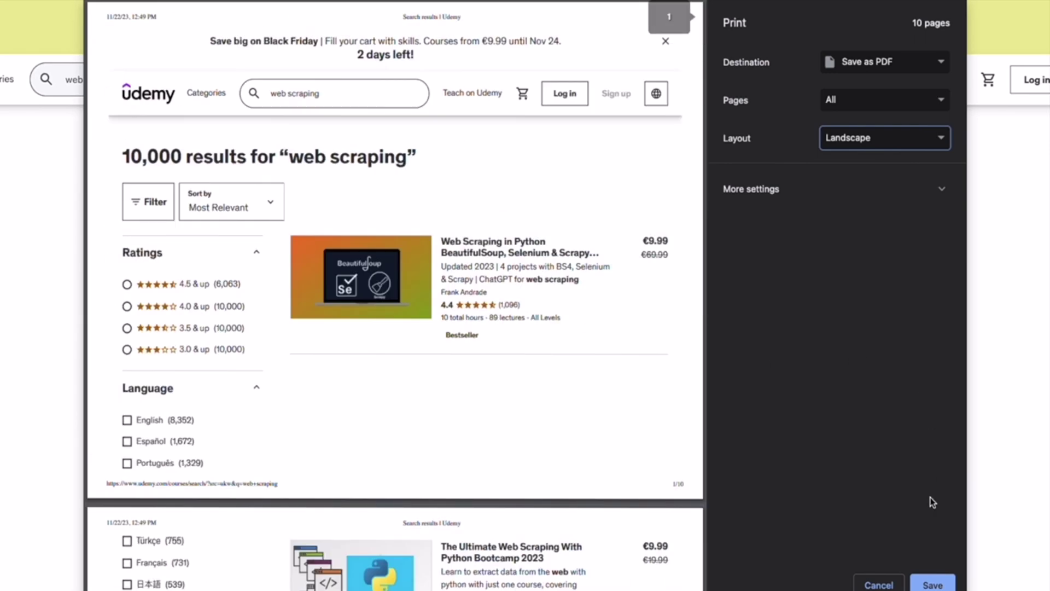
left_click(933, 585)
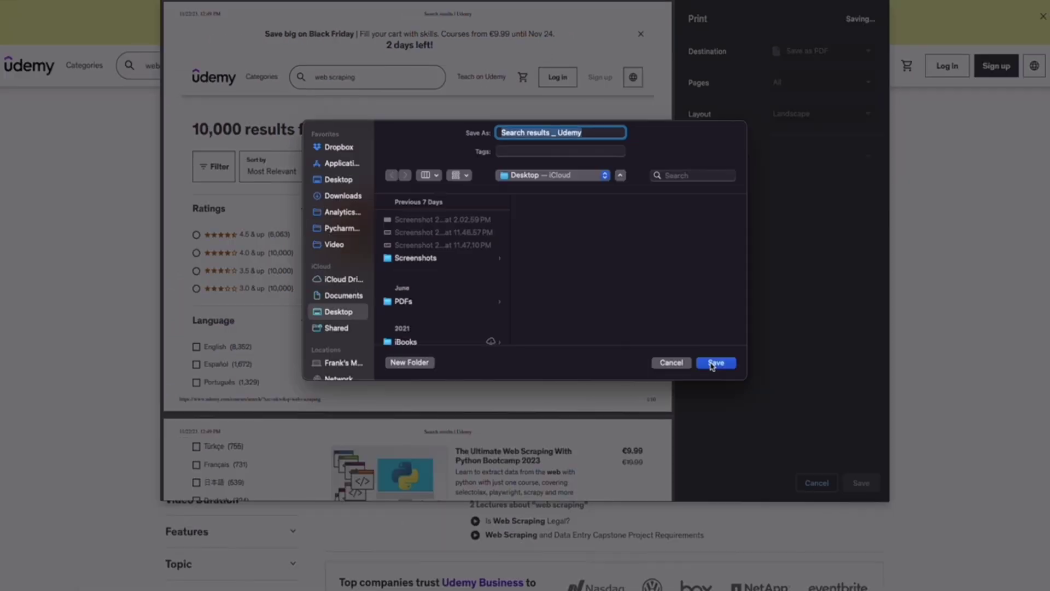
left_click(757, 440)
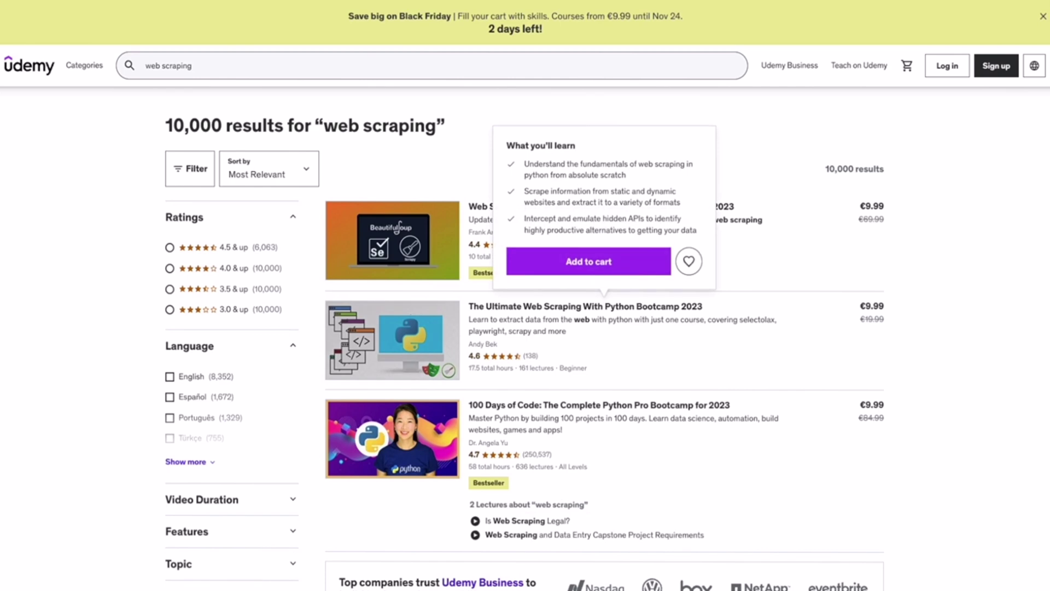
Step: Switch to Safari and export the Udemy search results page as a PDF named "Search results | Udemy" on the Desktop
mouse_move(563, 584)
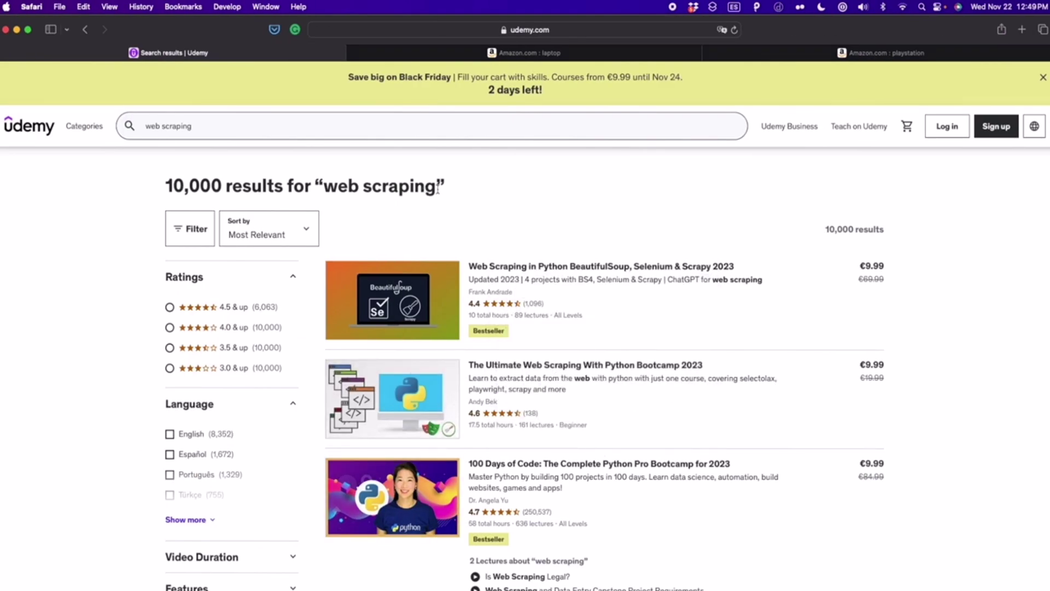
left_click(59, 7)
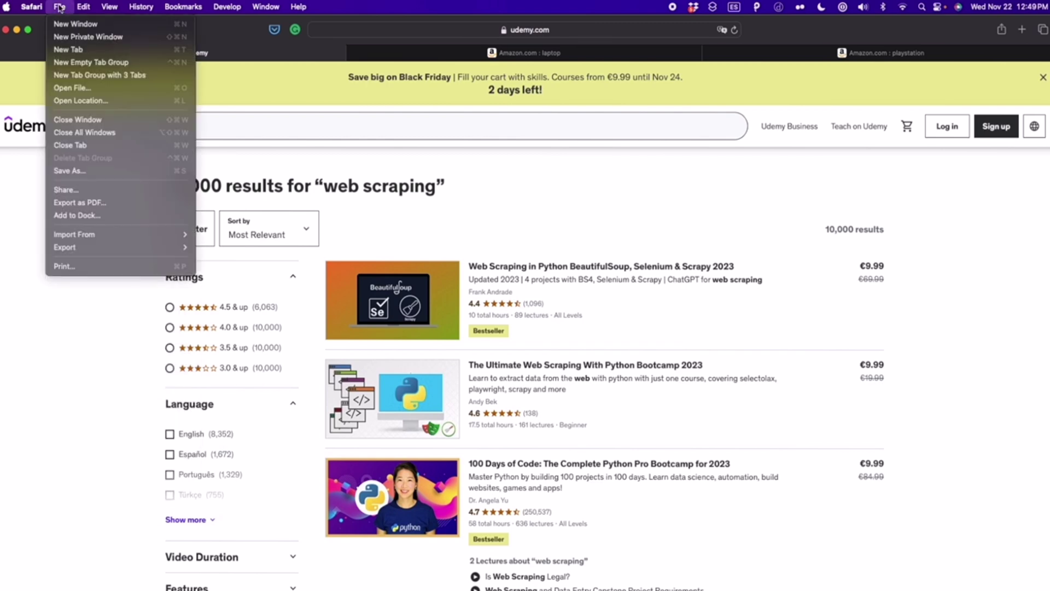
left_click(104, 202)
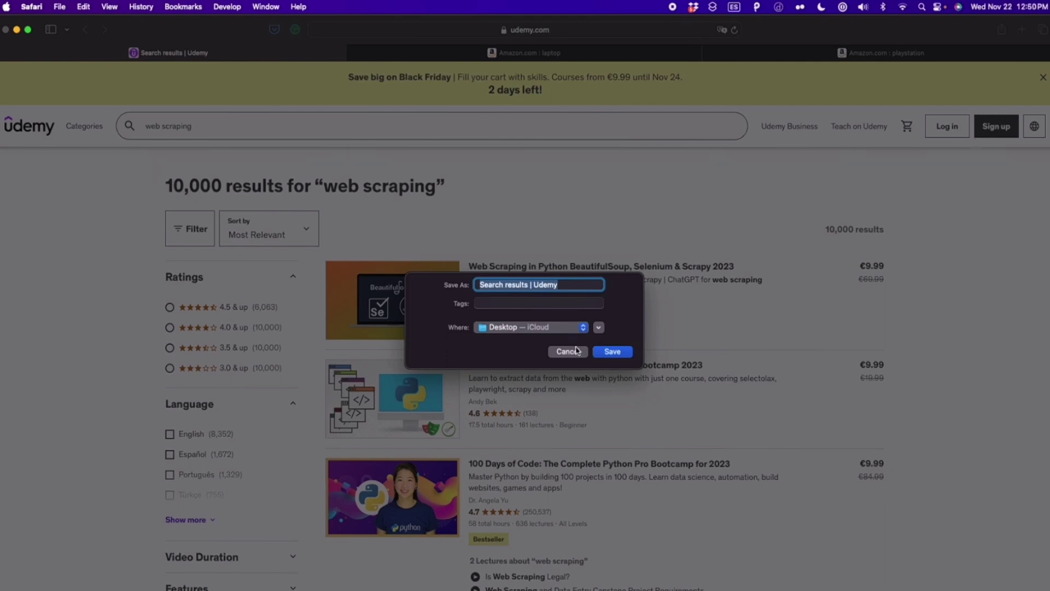
left_click(603, 354)
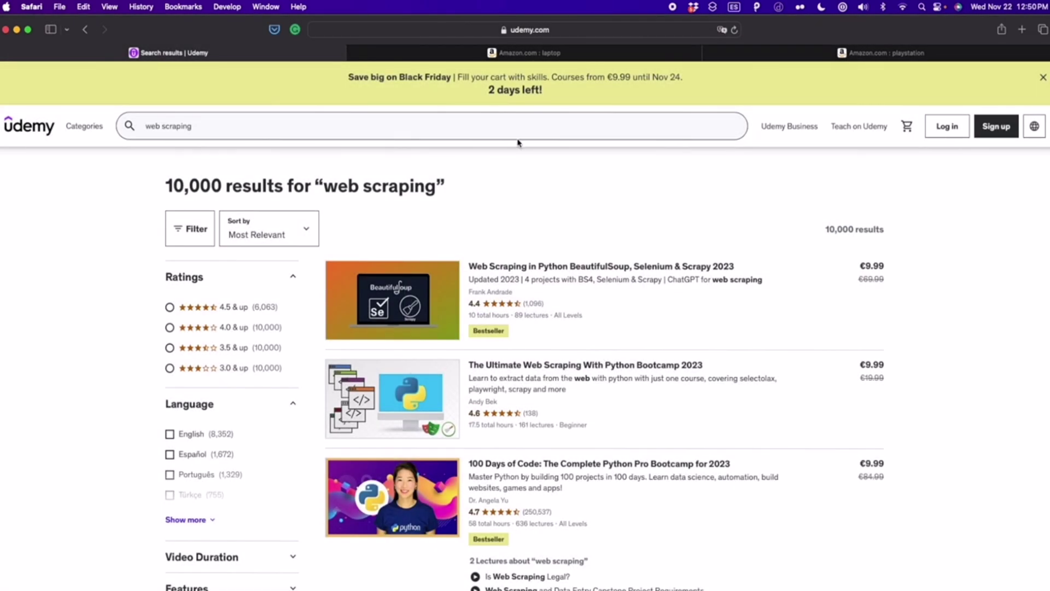
Step: Open "Search results | Udemy.pdf" from the Desktop, look through the whole page, and close it
key("ctrl+Left")
left_click(1021, 42)
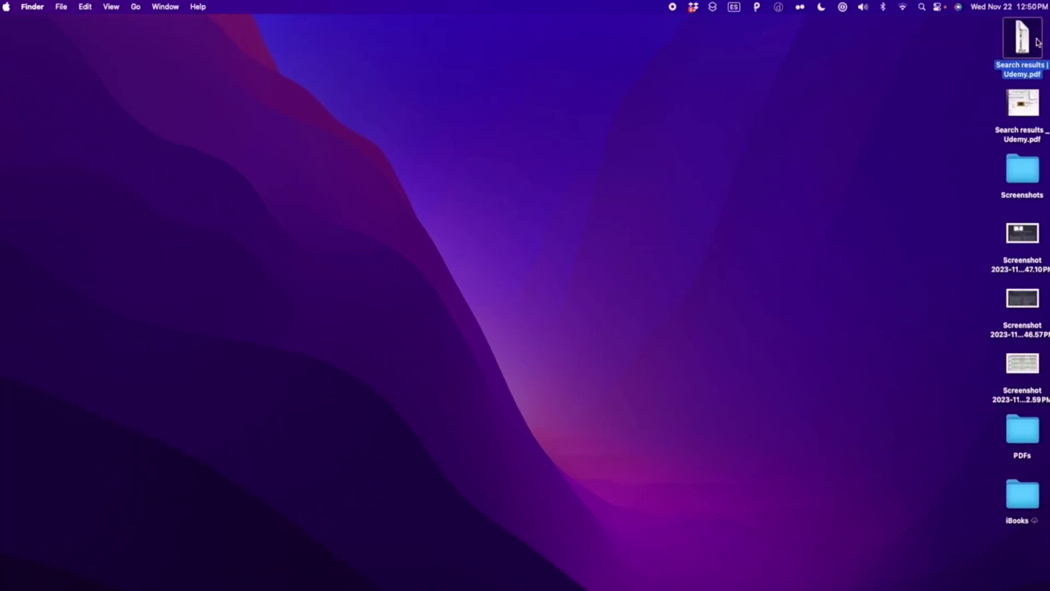
double_click(1021, 43)
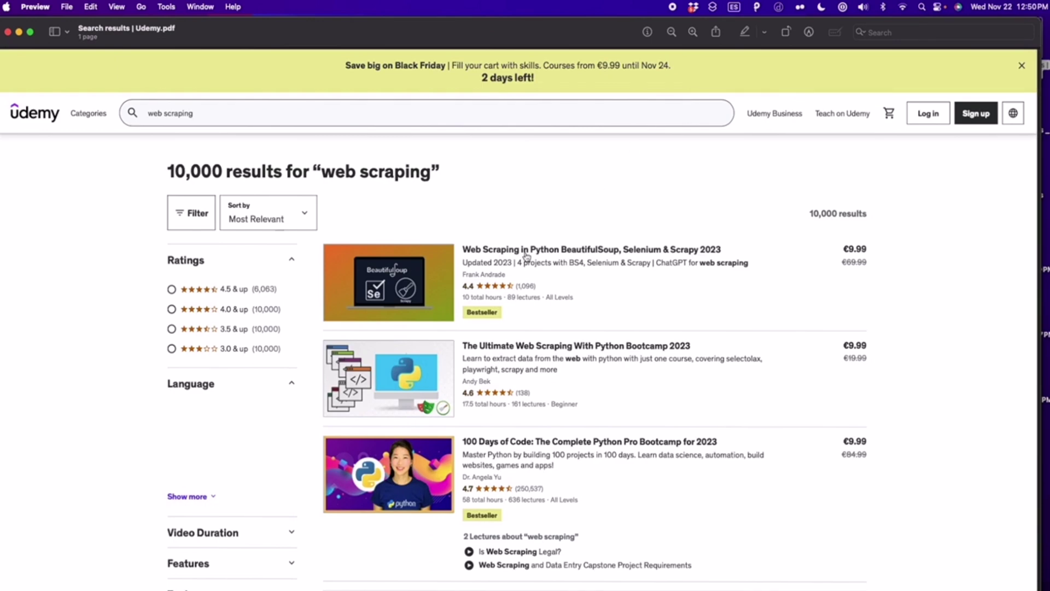
scroll(526, 255, "down", 20)
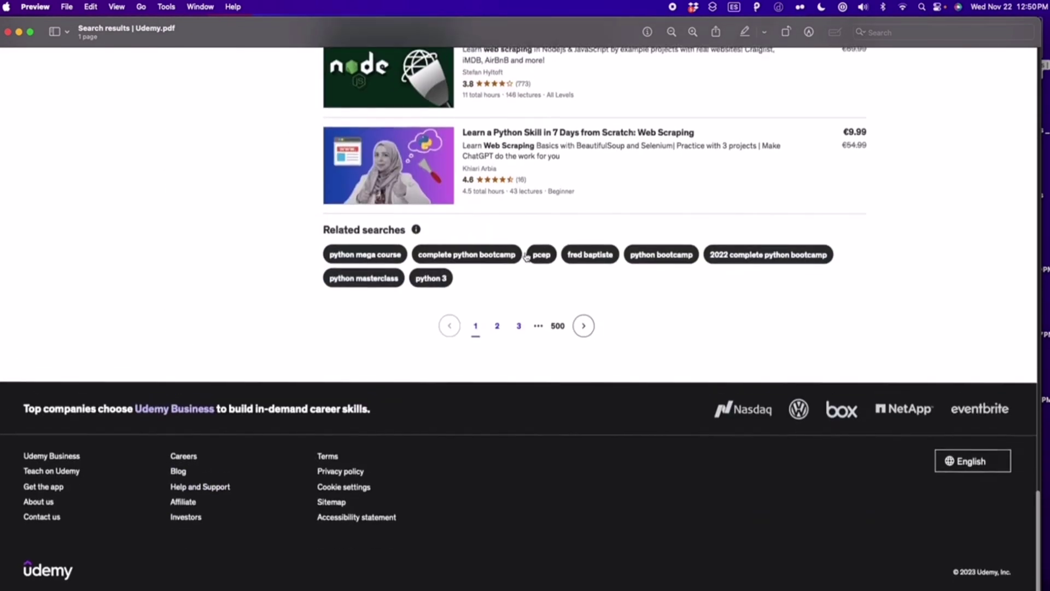
scroll(526, 255, "up", 20)
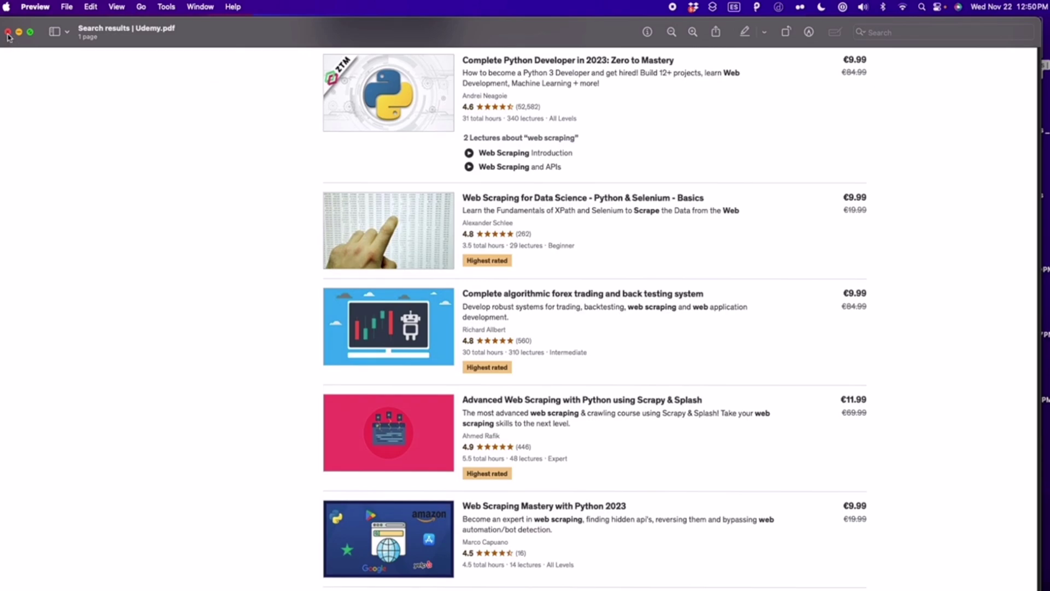
left_click(8, 32)
Step: Switch to ChatGPT and attach "Search results | Udemy.pdf" to the drafted data extraction prompt
mouse_move(359, 213)
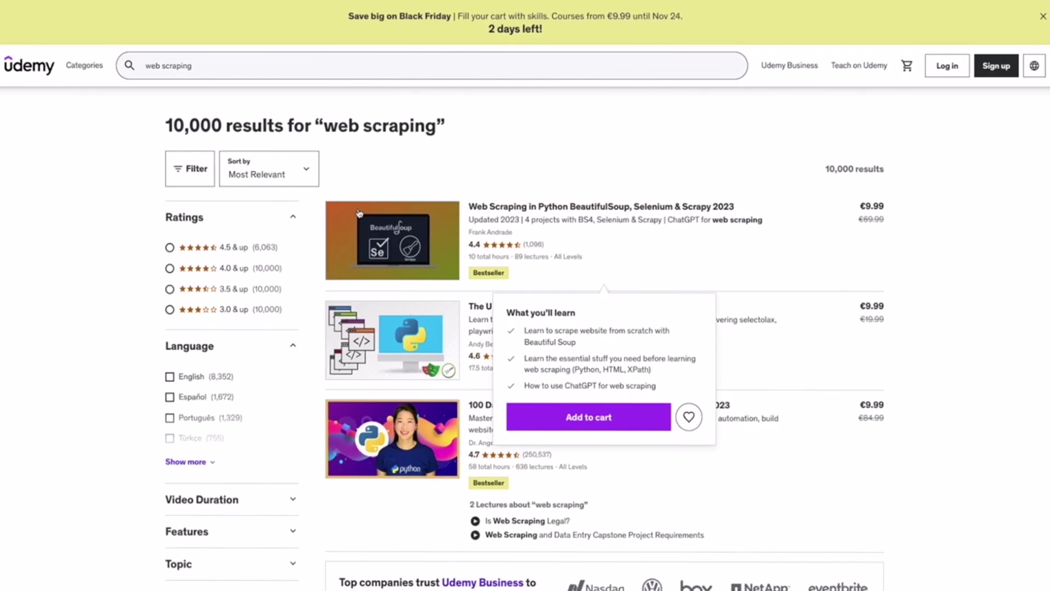
key("super+Tab")
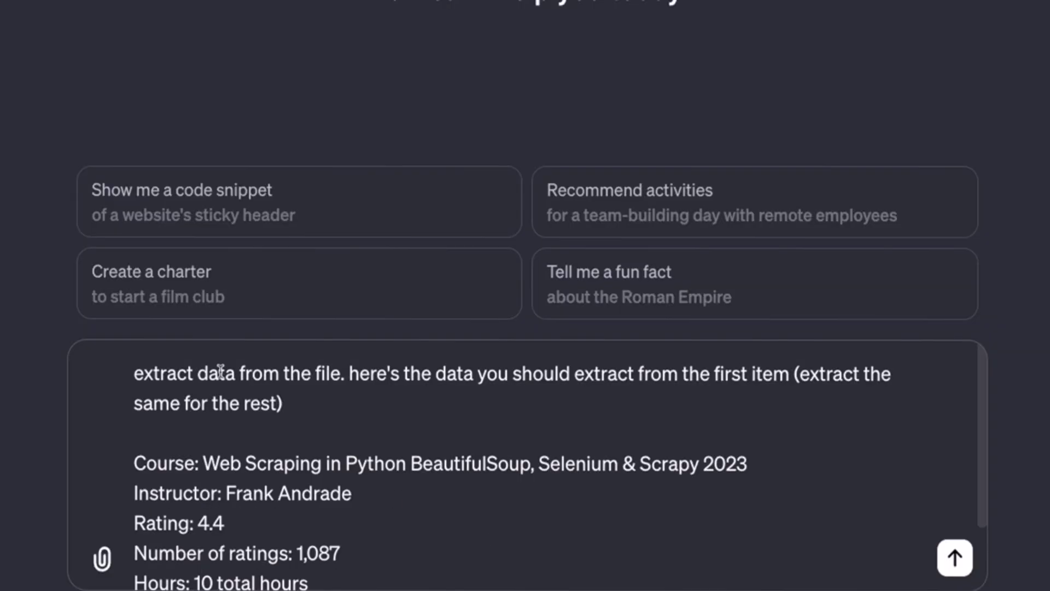
left_click_drag(323, 414, 122, 375)
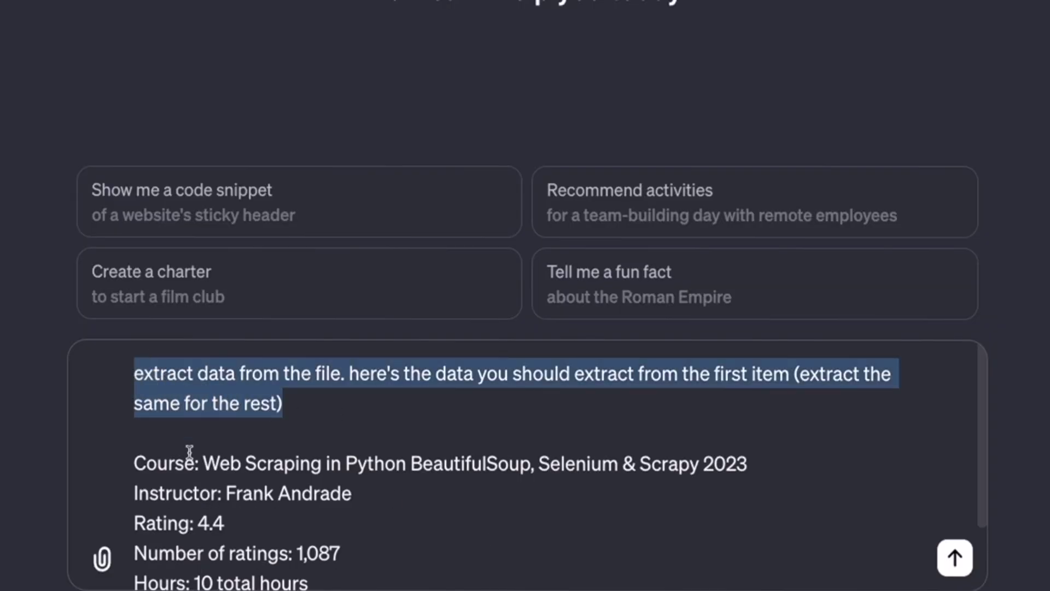
left_click(185, 454)
left_click(226, 576)
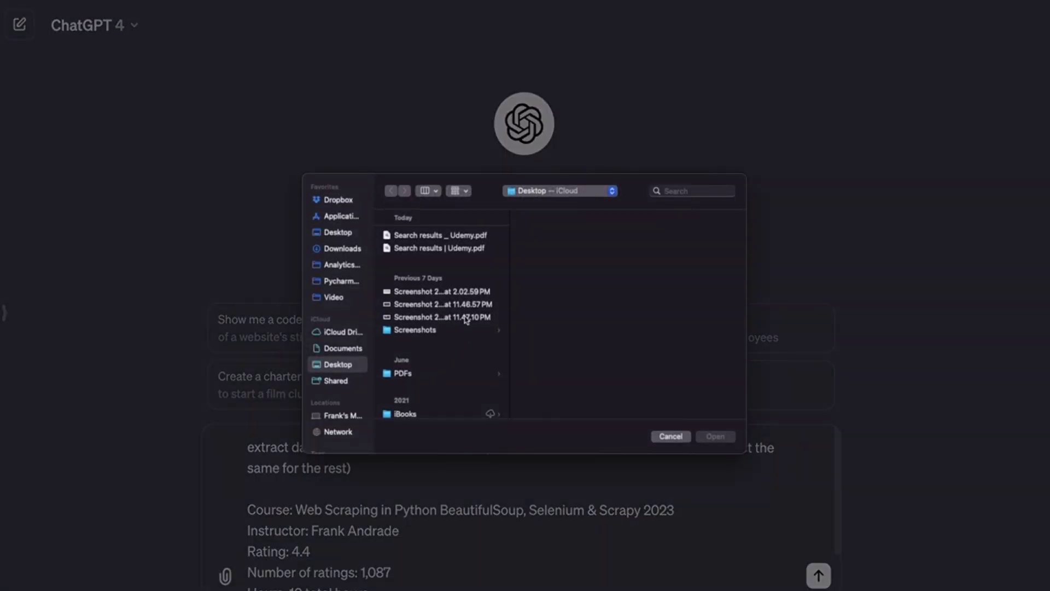
left_click(463, 249)
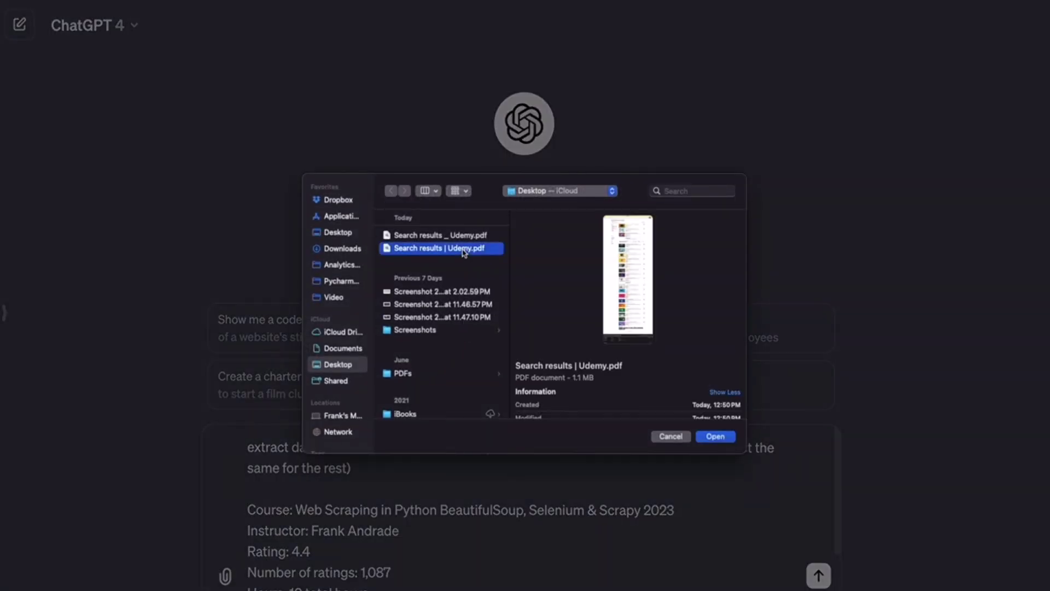
left_click(718, 437)
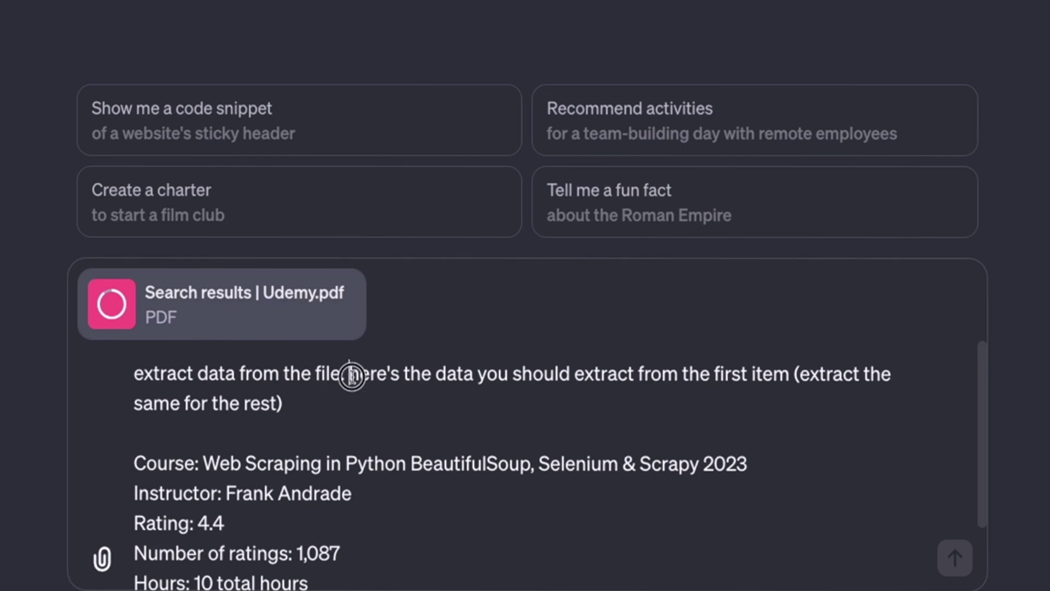
Step: Compare the prompt's sample course, instructor, rating, number of ratings and hours with the first course on the Udemy page in Safari
left_click_drag(400, 449, 671, 450)
left_click_drag(743, 377, 778, 377)
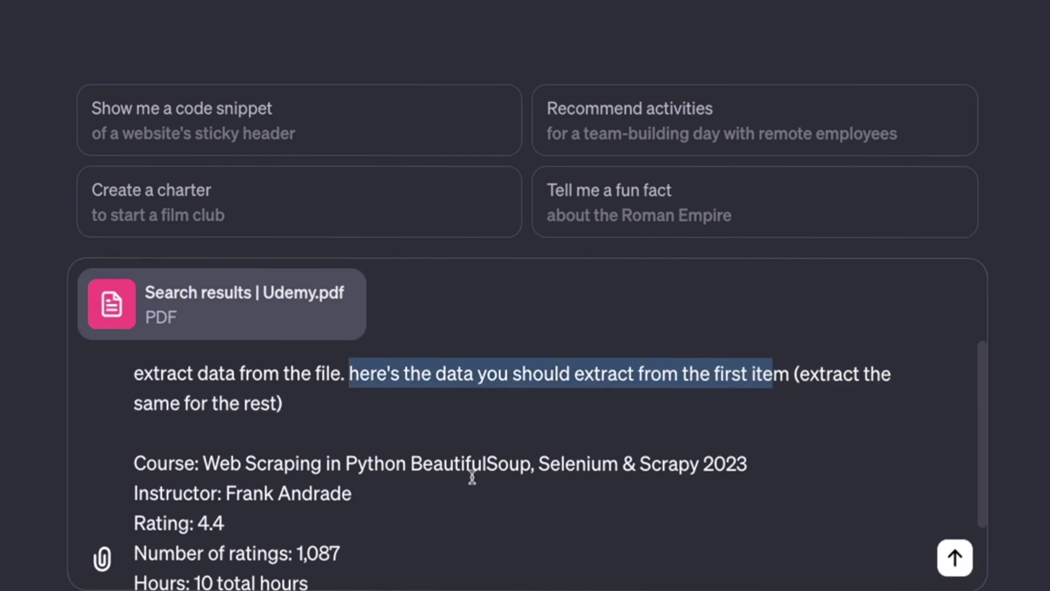
scroll(471, 476, "down", 2)
left_click_drag(340, 543, 136, 411)
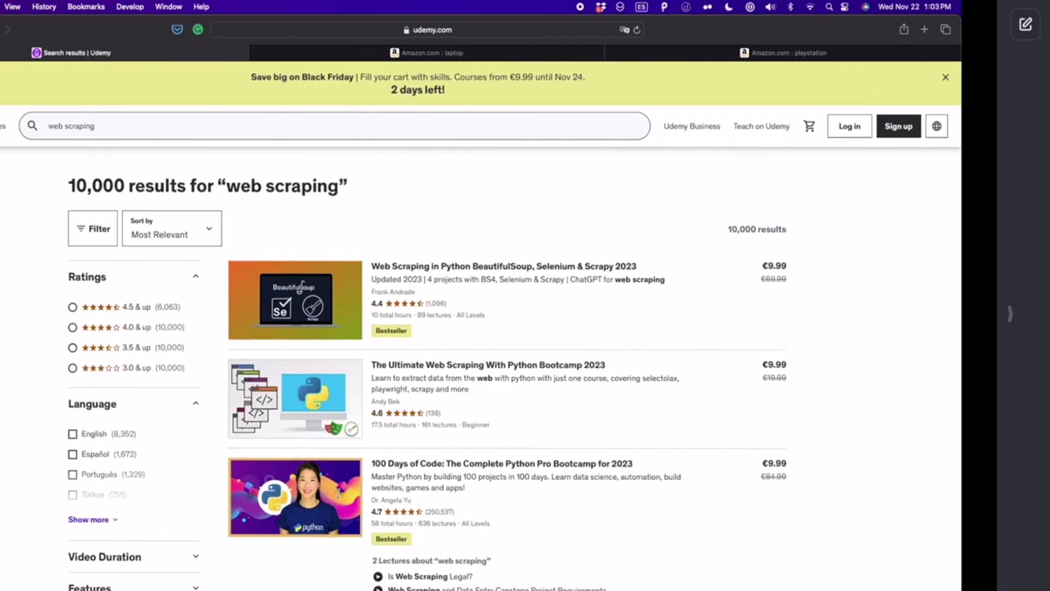
scroll(642, 230, "up", 5)
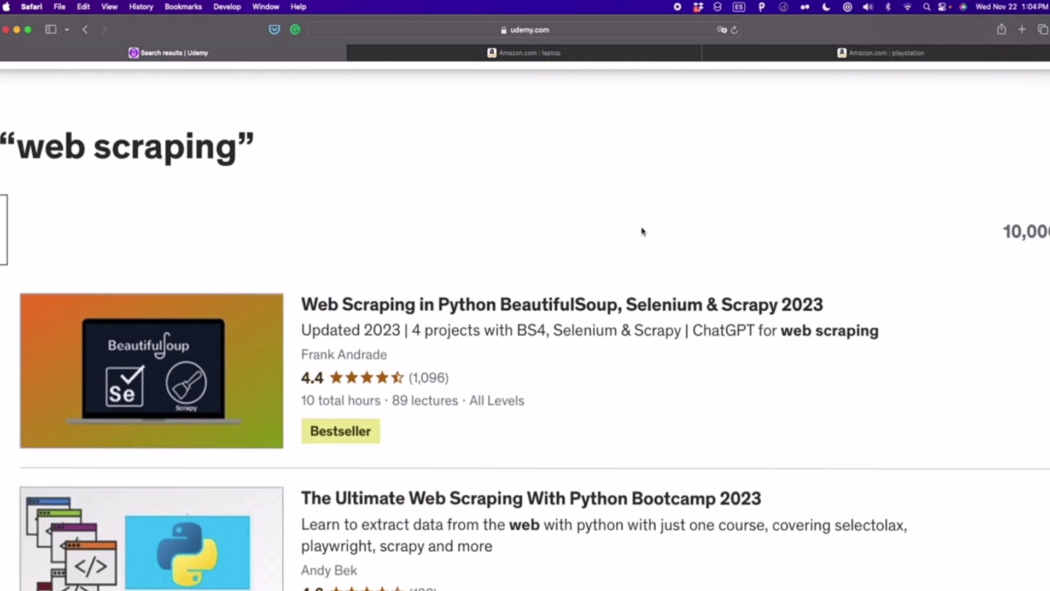
scroll(577, 219, "down", 1)
mouse_move(419, 394)
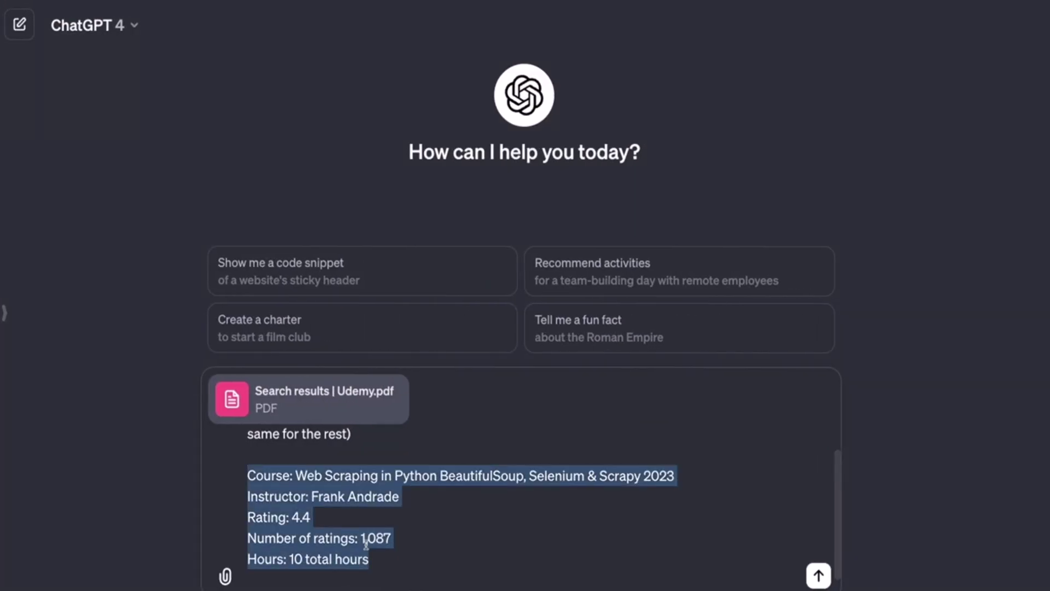
Step: Review the prompt's sample course fields and its "extract the same for the rest items" line, and look over the Udemy results in Safari
scroll(366, 543, "down", 1)
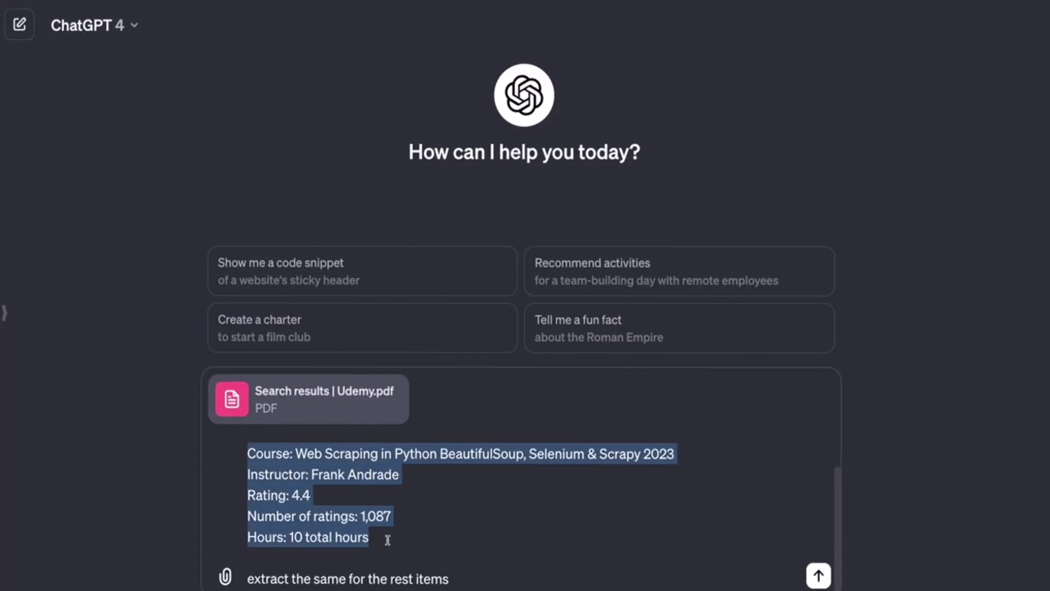
left_click_drag(387, 539, 232, 455)
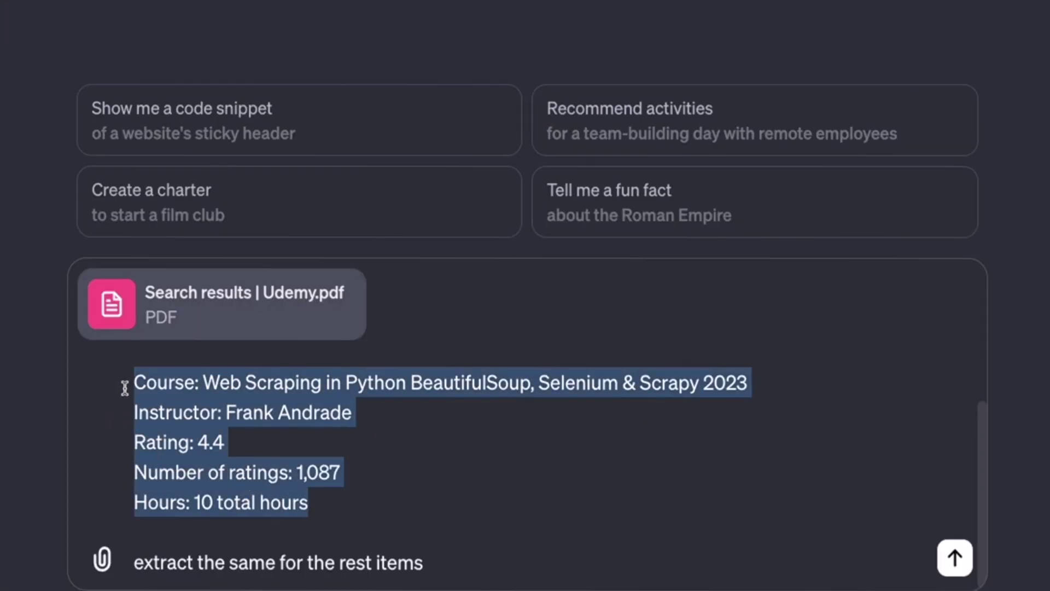
scroll(340, 465, "up", 1)
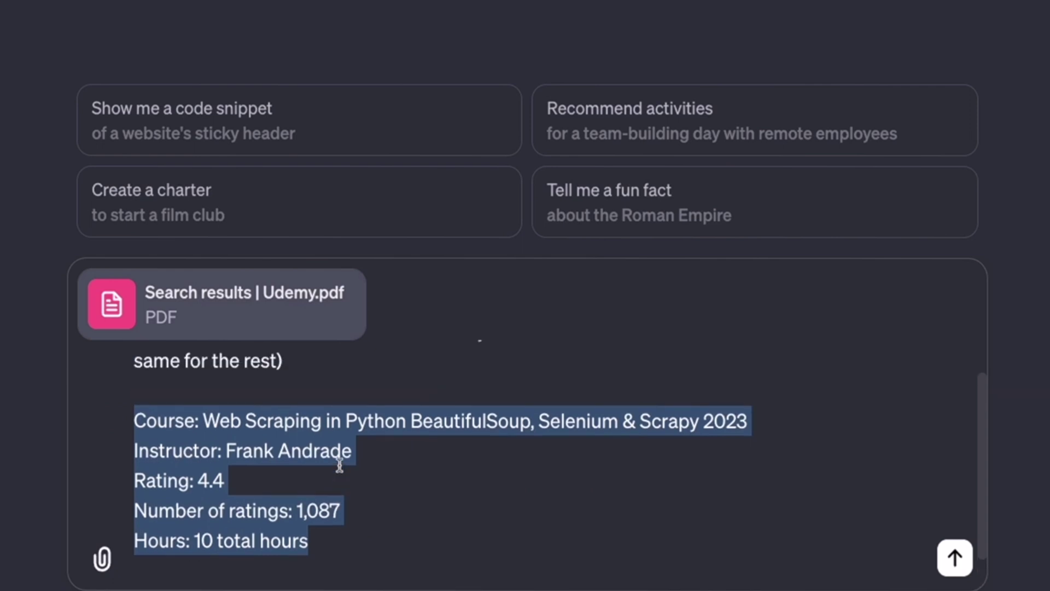
scroll(419, 465, "up", 1)
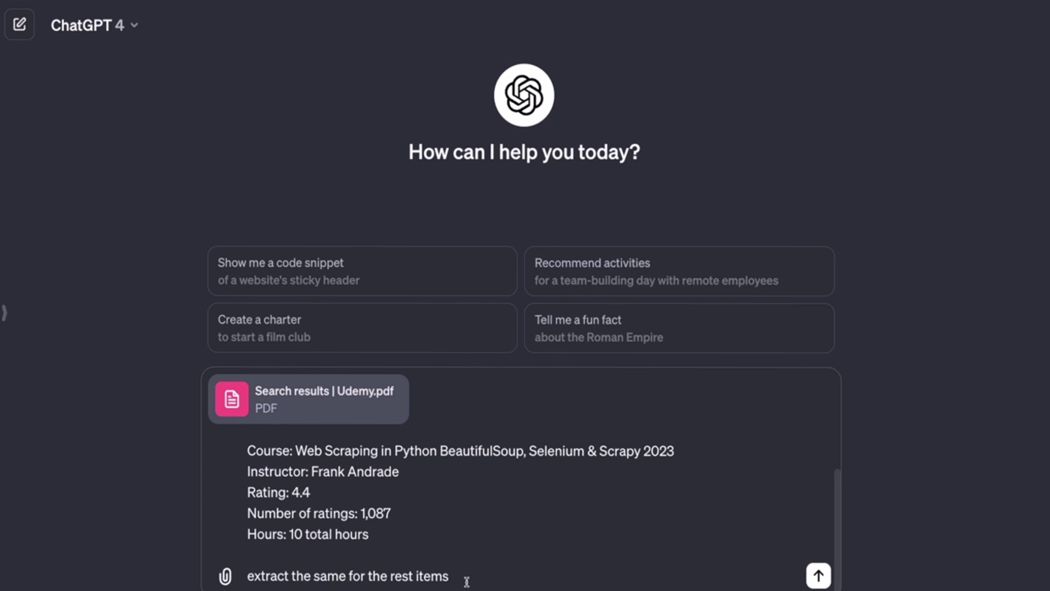
left_click_drag(468, 577, 241, 579)
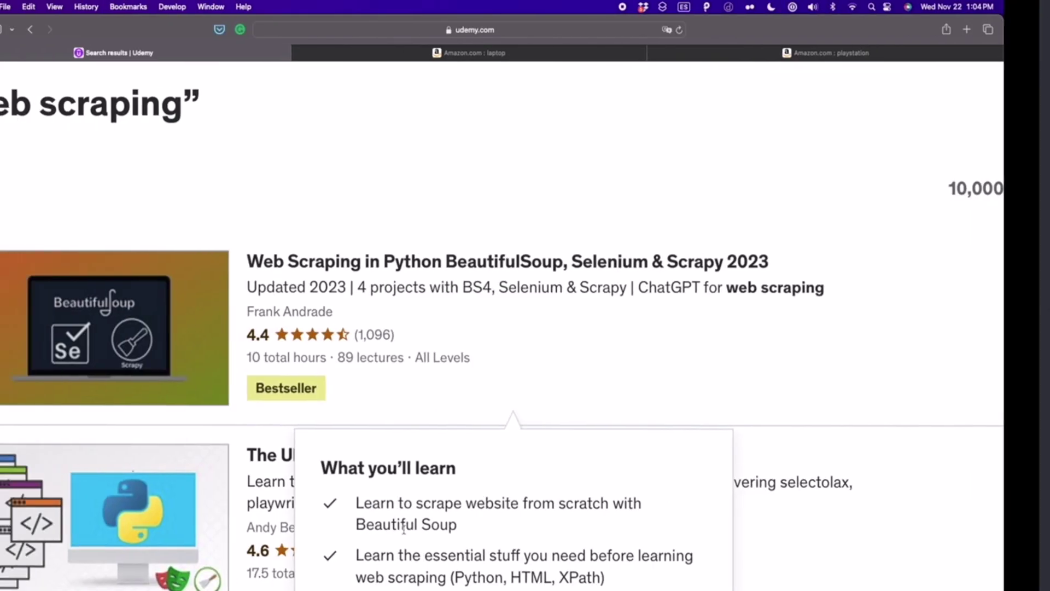
scroll(653, 372, "down", 5)
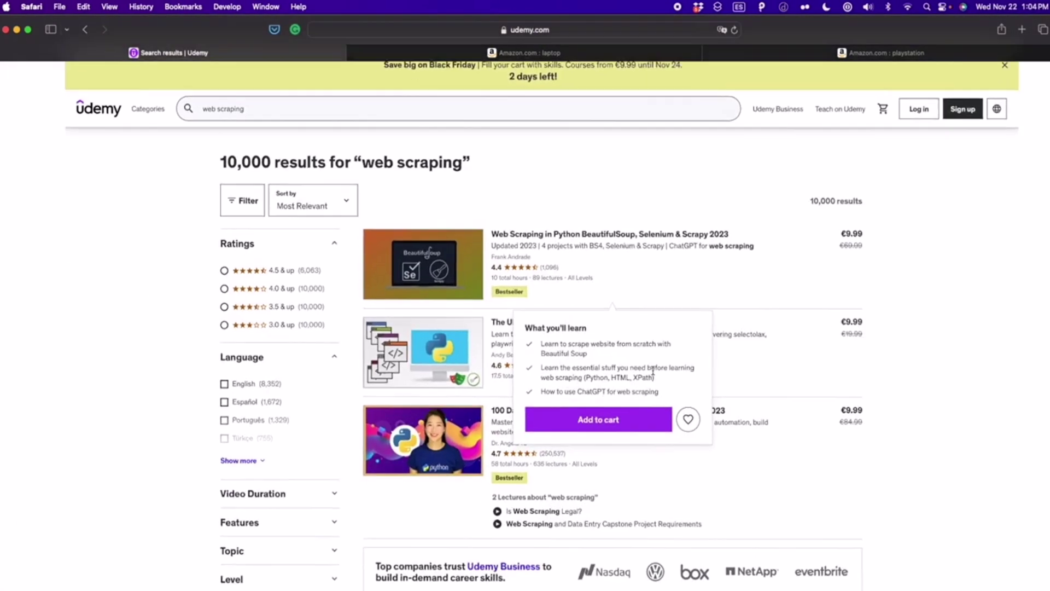
scroll(405, 345, "down", 20)
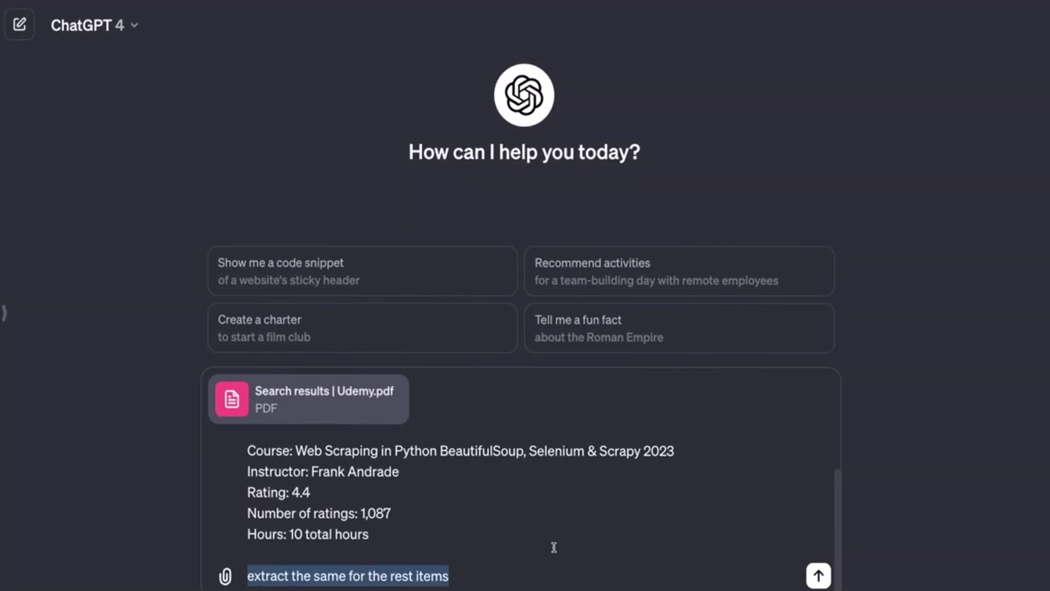
Step: Return to ChatGPT and send the data extraction prompt with "Search results | Udemy.pdf" attached
left_click(554, 548)
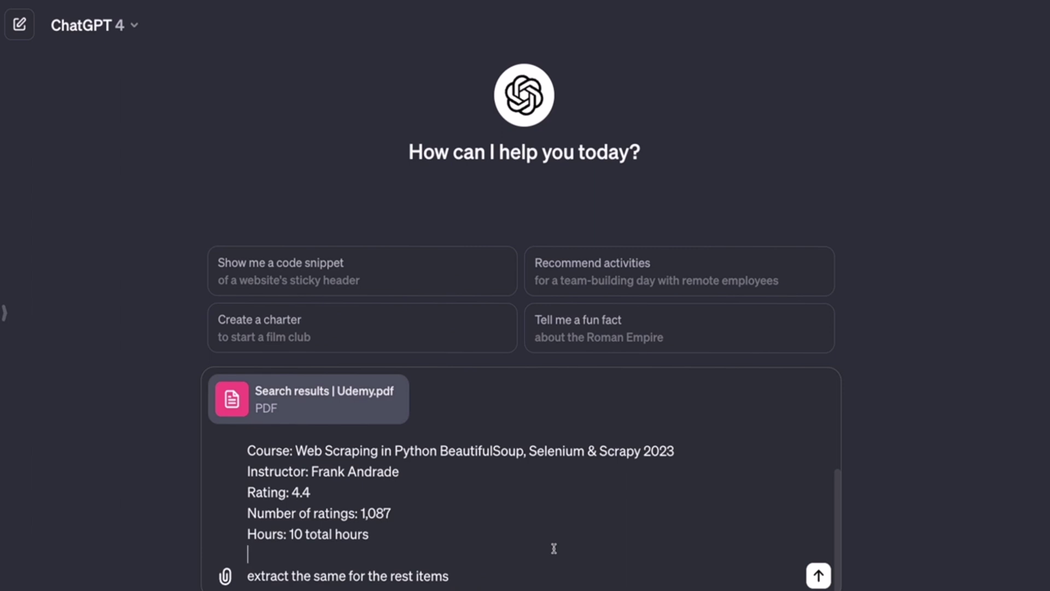
scroll(554, 549, "up", 1)
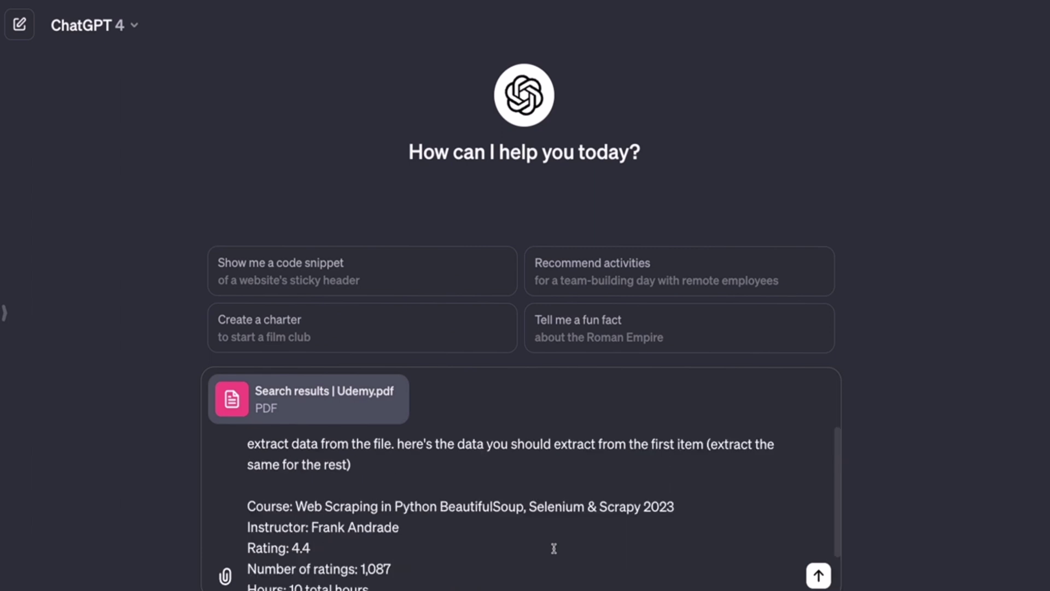
left_click(819, 575)
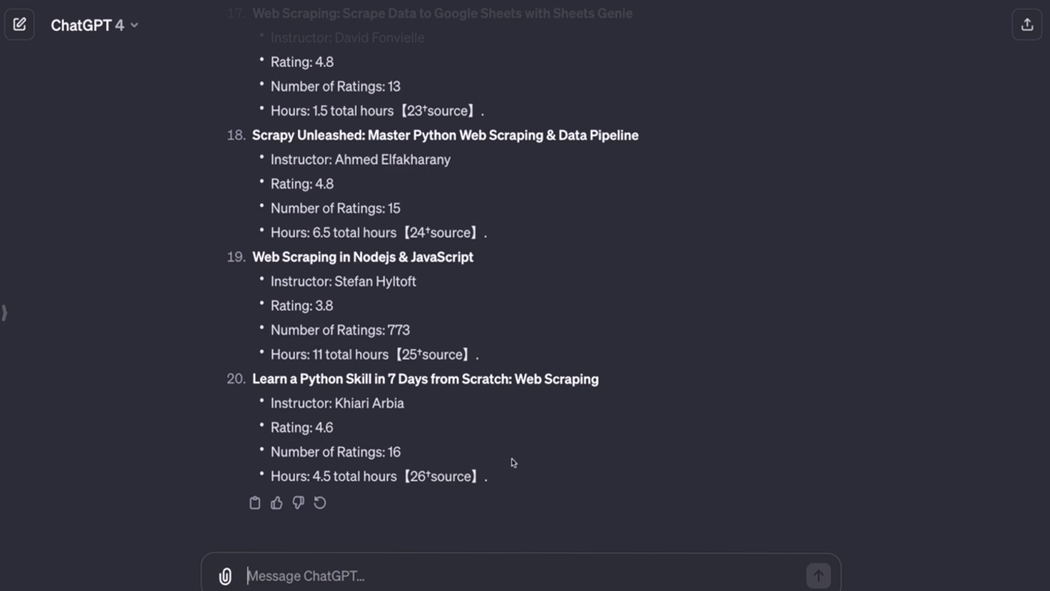
Step: Compare the title, instructor, rating, number of ratings and hours of the 20th extracted course with the last course on the Udemy page in Safari
left_click_drag(504, 481, 251, 381)
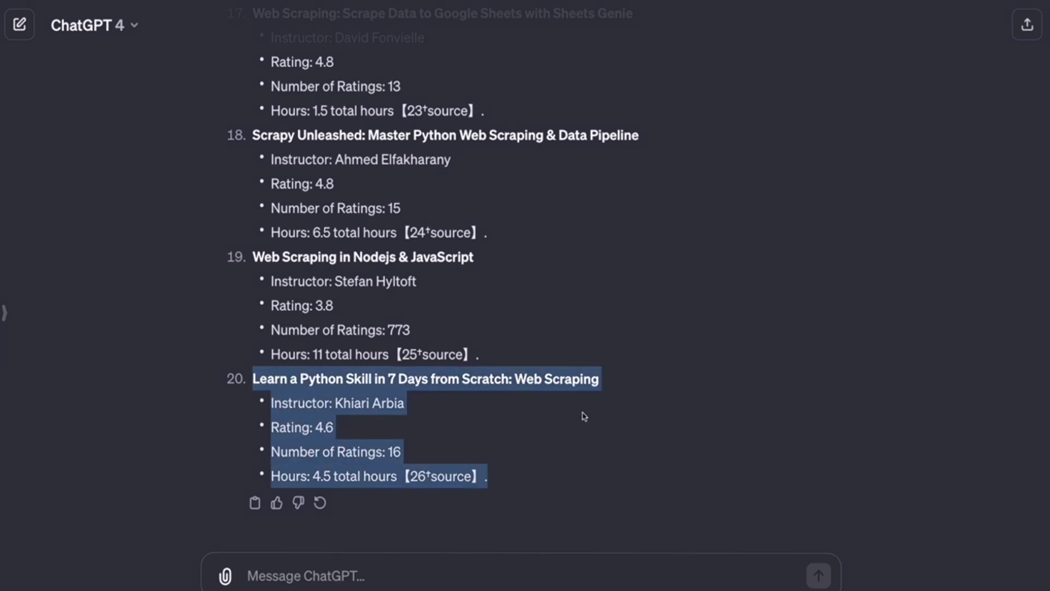
key("ctrl+Left")
mouse_move(572, 284)
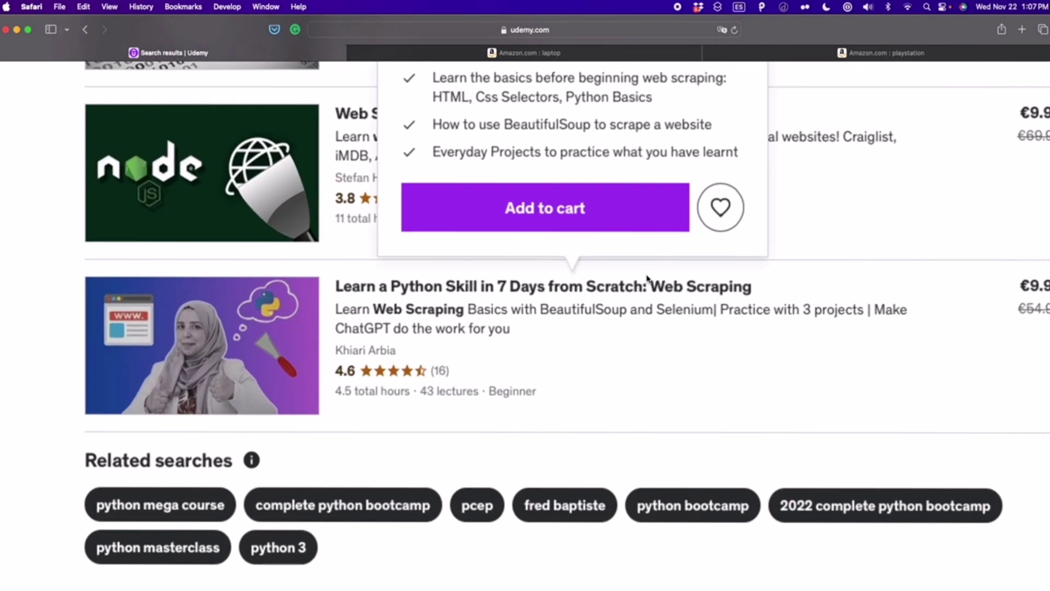
scroll(647, 278, "up", 1)
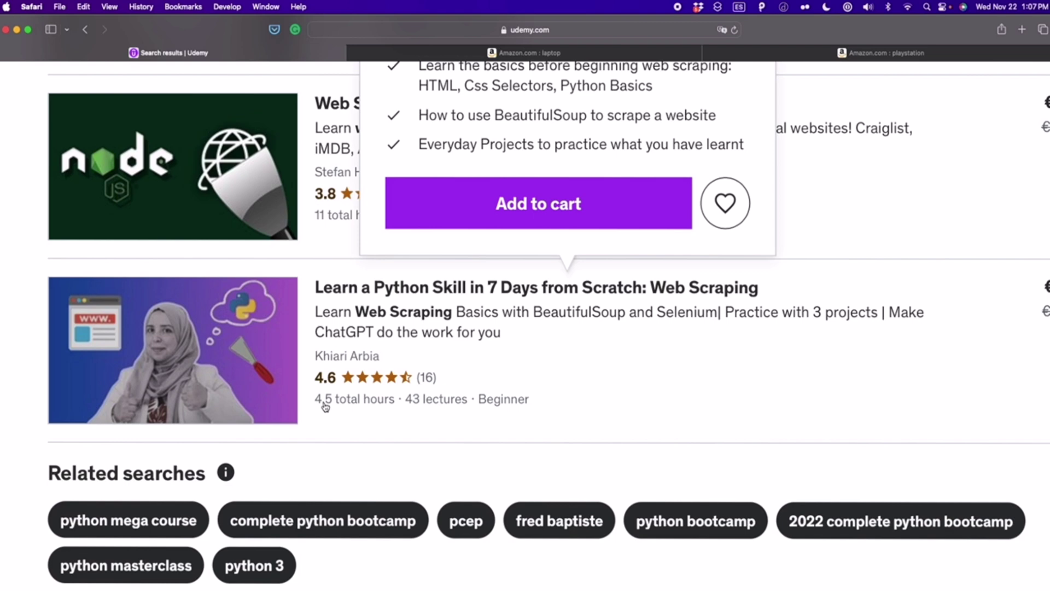
key("ctrl+Right")
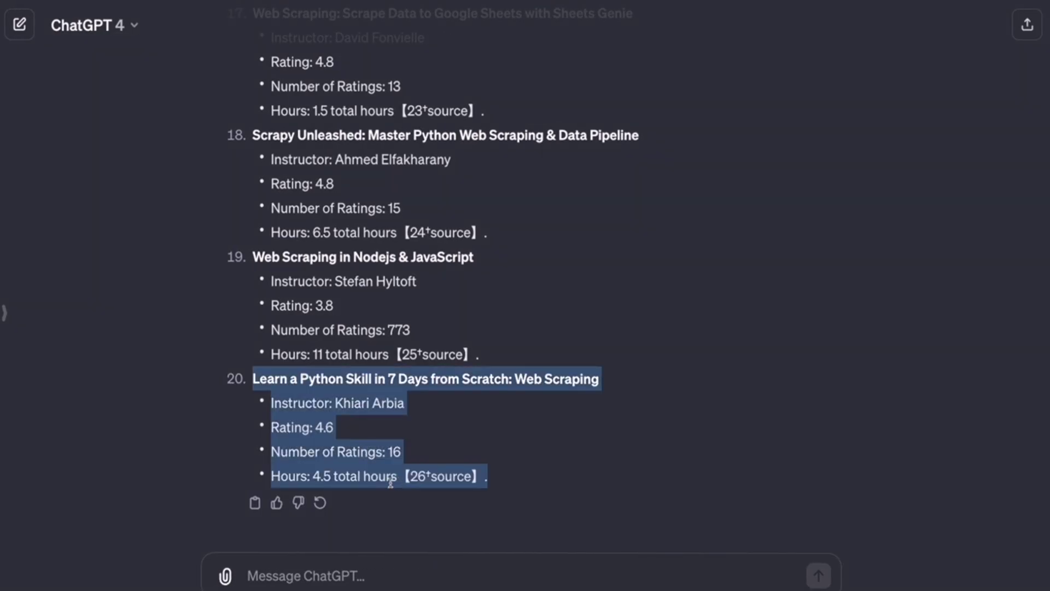
left_click(390, 481)
left_click_drag(418, 448, 295, 428)
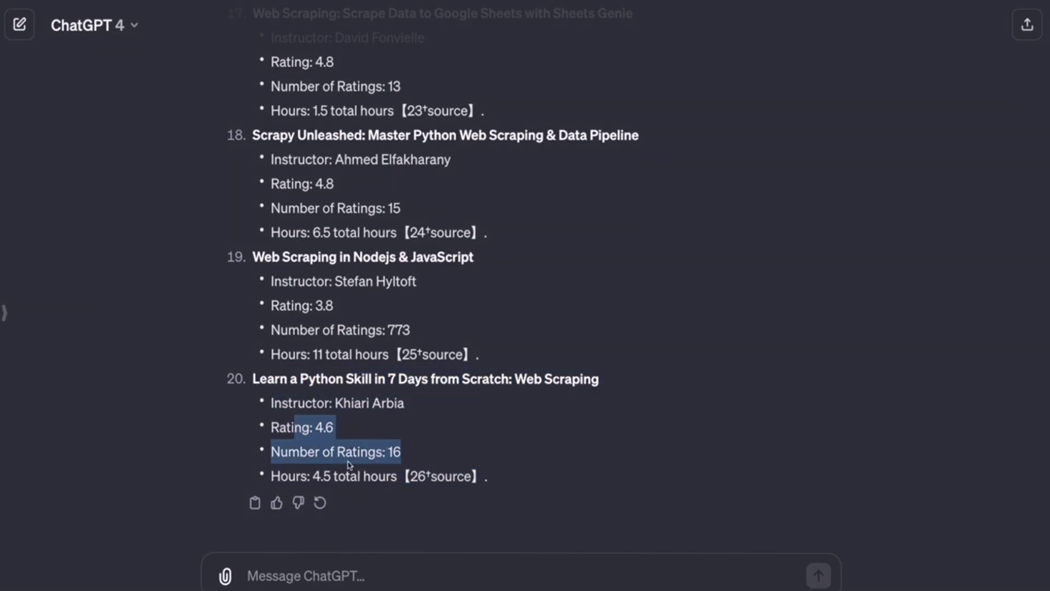
left_click(333, 487)
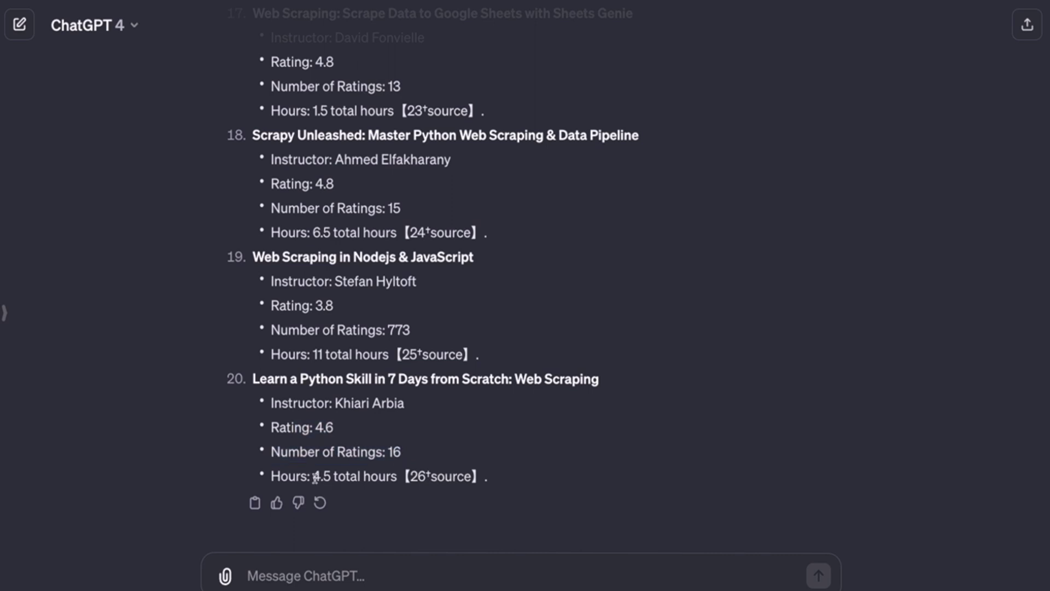
left_click_drag(315, 477, 389, 477)
left_click(465, 466)
Step: Look through the extracted courses and try sending the request "put this data in a table and export it as a CSV file"
scroll(466, 466, "up", 20)
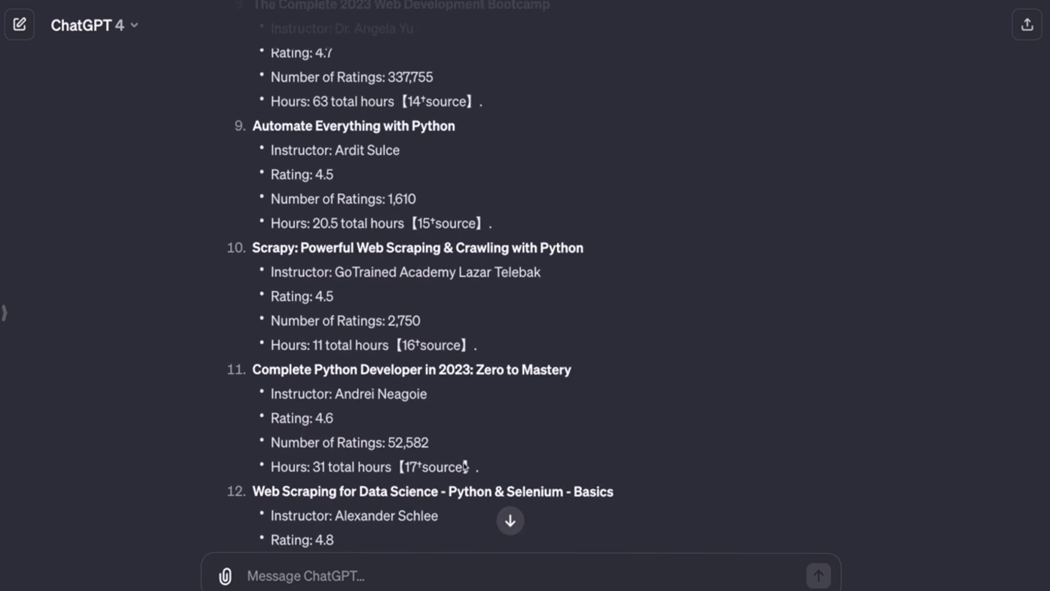
scroll(465, 466, "up", 7)
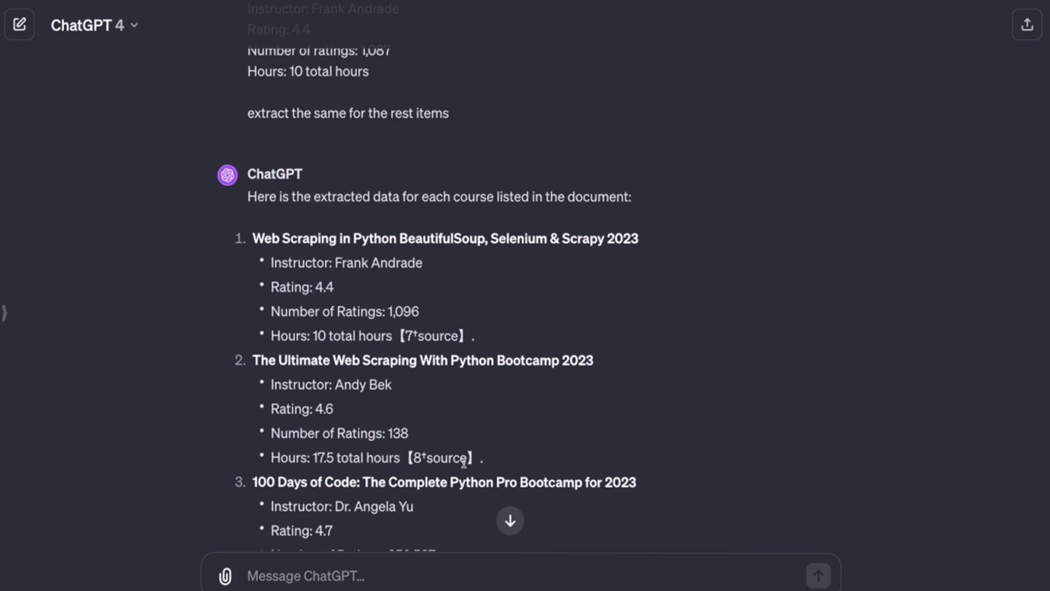
scroll(504, 364, "up", 4)
scroll(506, 365, "down", 20)
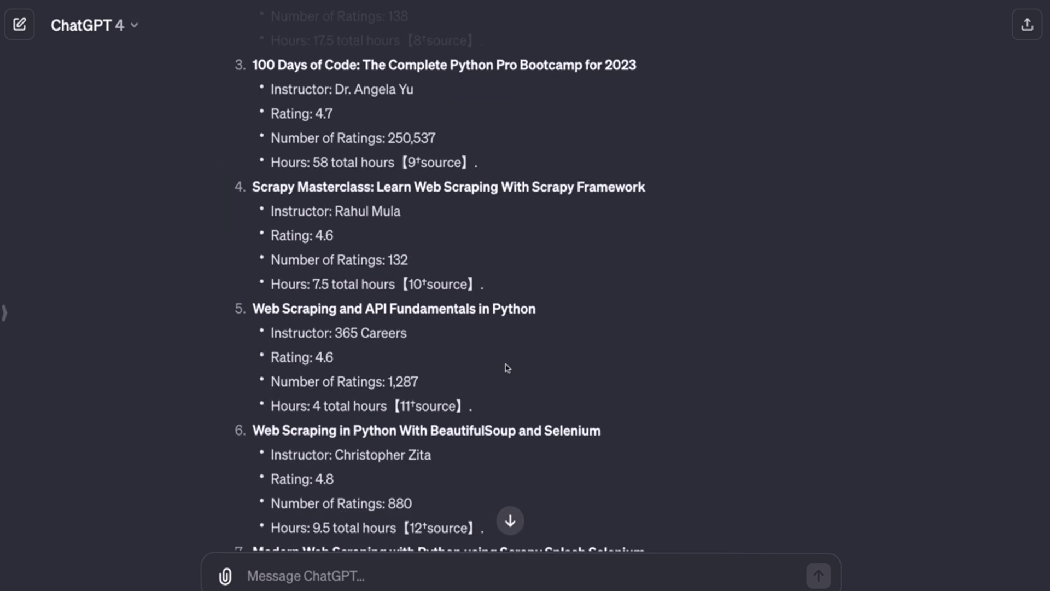
left_click(393, 571)
type("put this data in a table and export it as a CSV file")
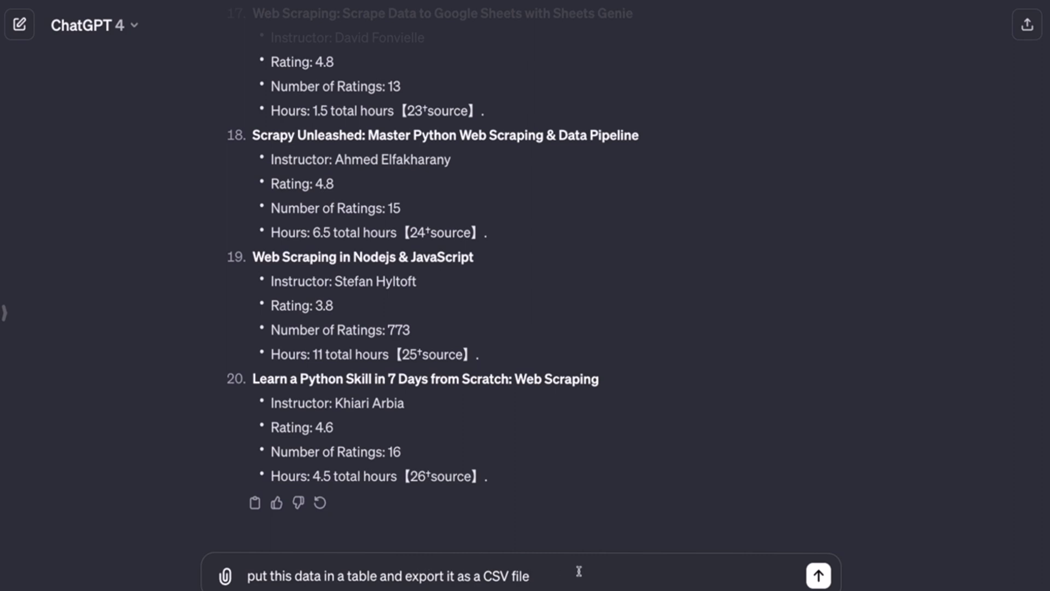
left_click(819, 575)
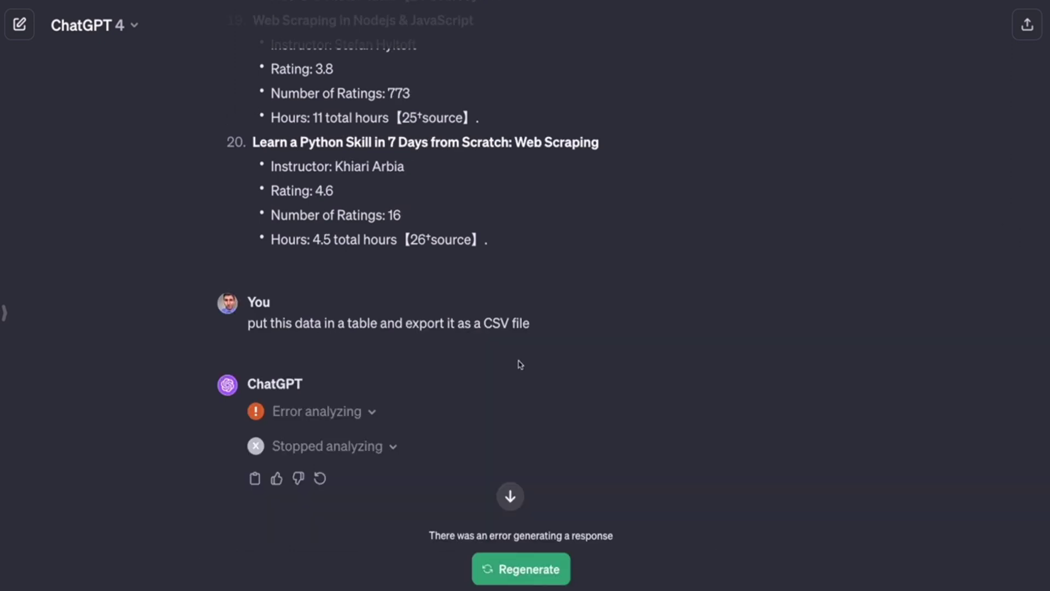
scroll(521, 364, "up", 15)
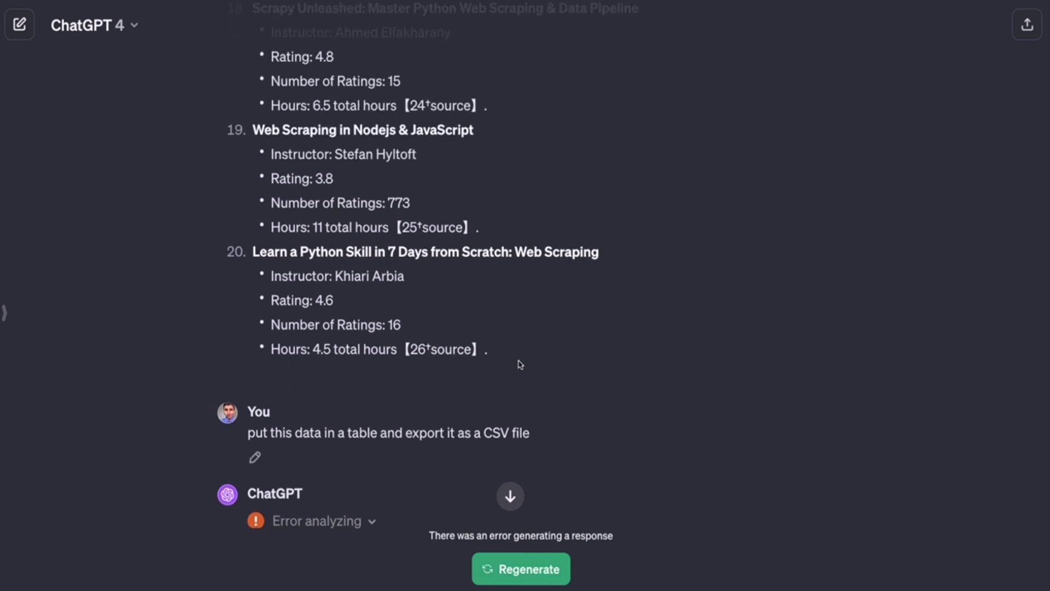
scroll(520, 364, "up", 10)
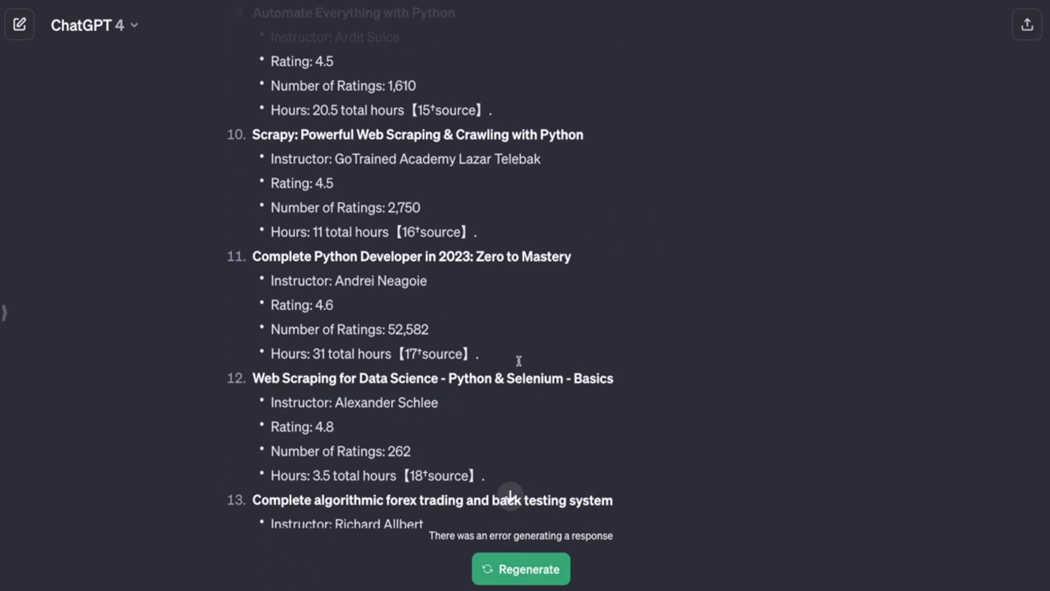
scroll(520, 365, "up", 5)
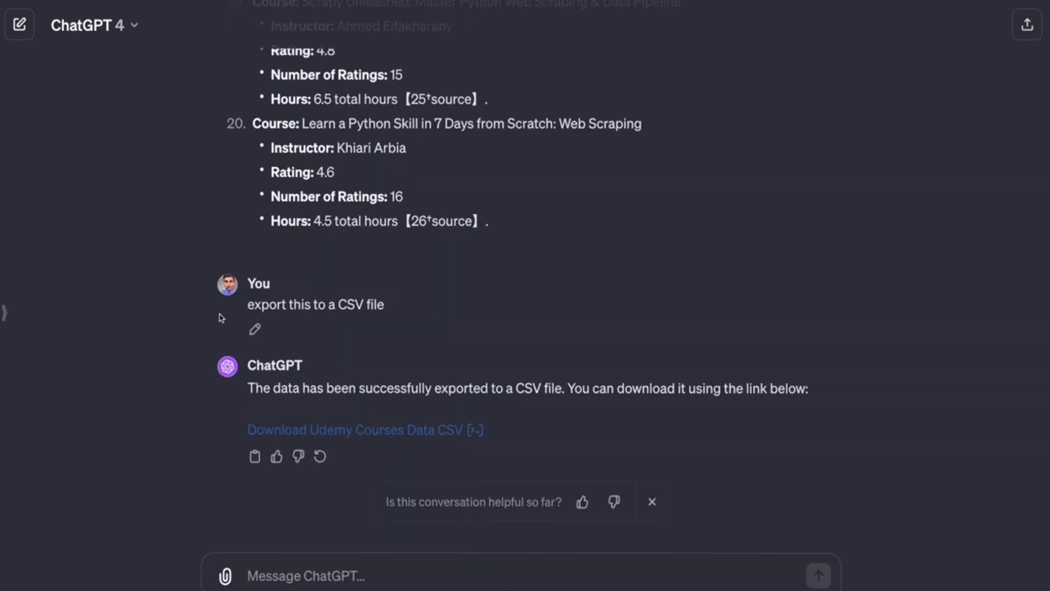
Step: Check the reply to "export this to a CSV file" and download the Udemy Courses Data CSV
scroll(322, 294, "up", 4)
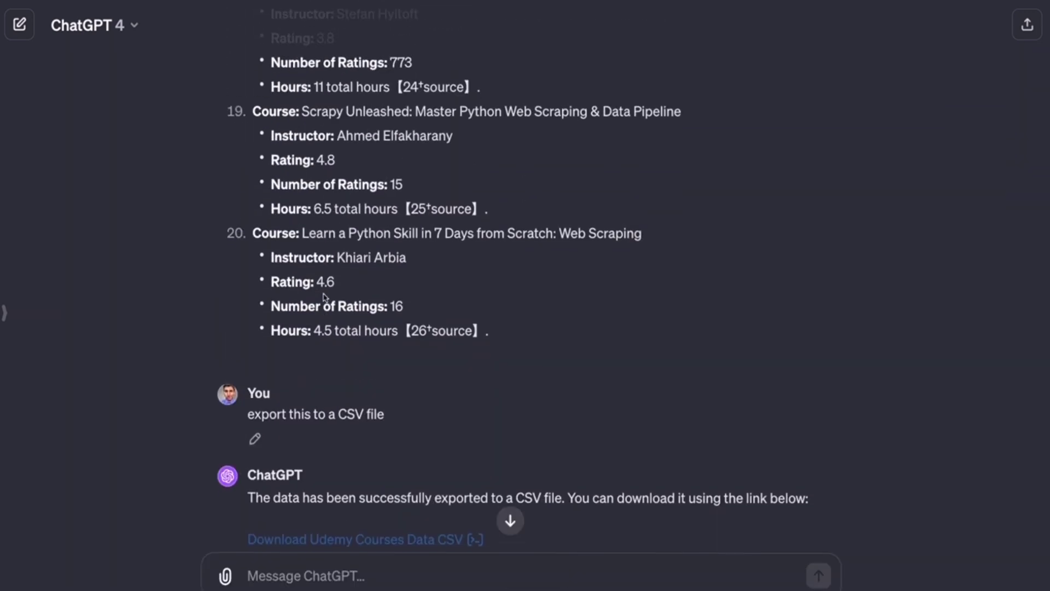
scroll(322, 297, "down", 4)
left_click_drag(394, 304, 269, 304)
triple_click(360, 388)
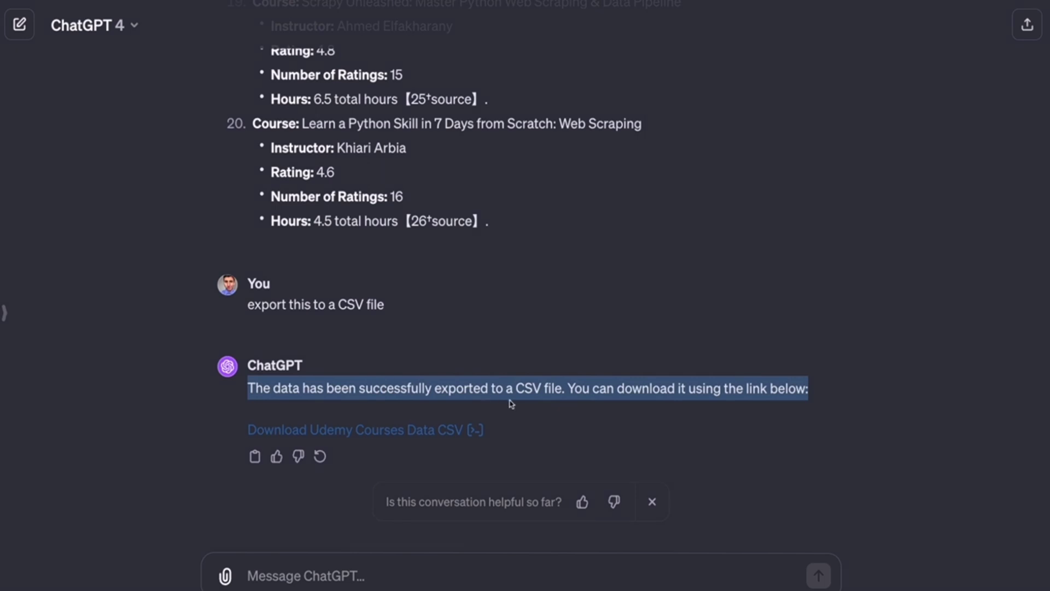
left_click(439, 432)
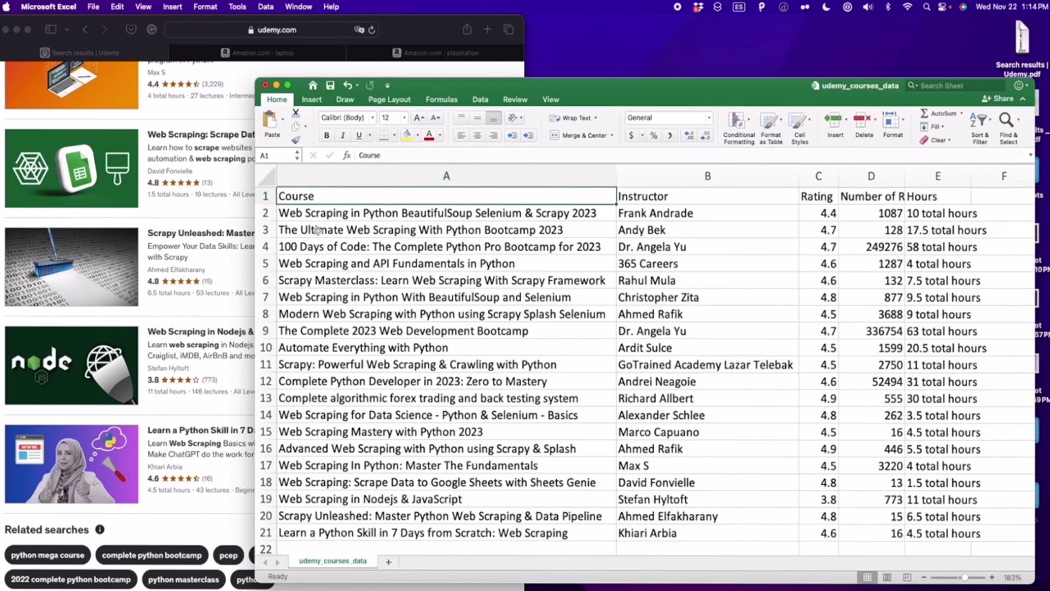
Step: Inspect the Course column and the last course's row in the udemy_courses_data sheet in Excel
left_click_drag(296, 214, 339, 446)
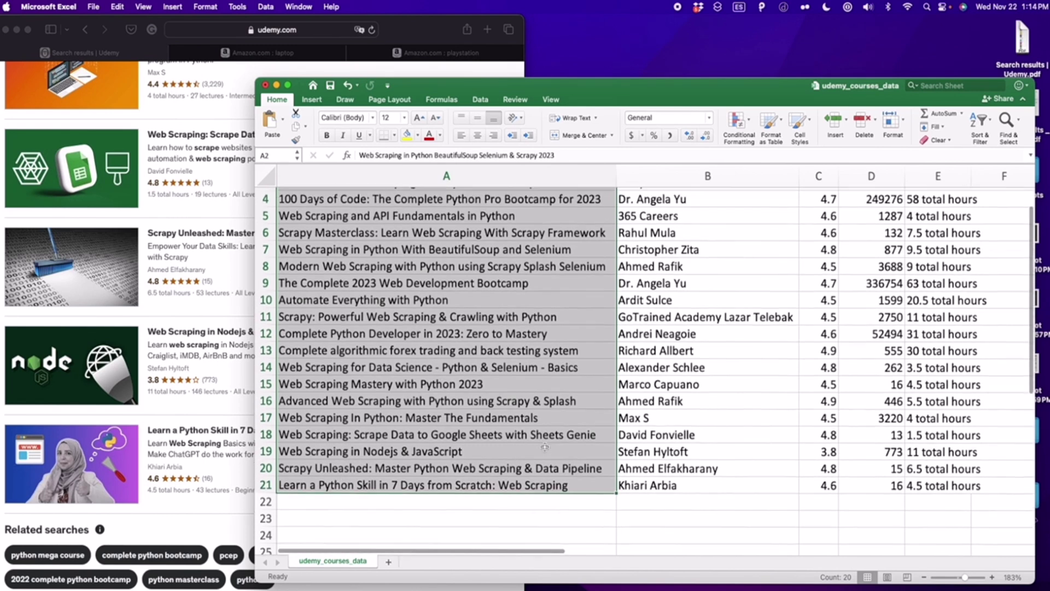
scroll(592, 424, "up", 2)
left_click(500, 481)
key("shift+Right")
key("shift+Right")
key("shift+Right")
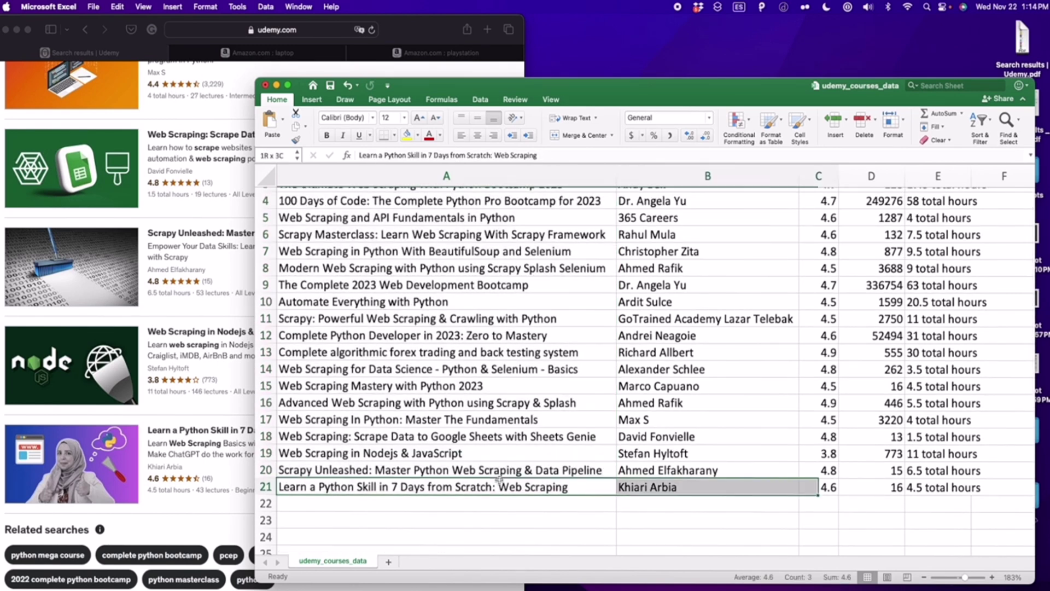
left_click(485, 489)
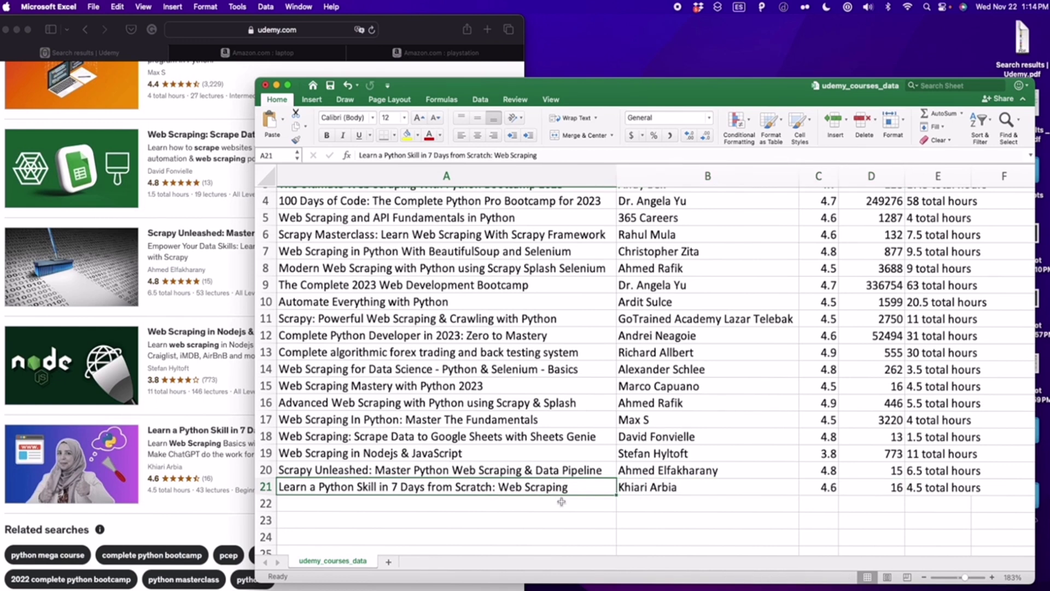
Step: Compare the last course's number of ratings and hours with the Udemy page in Safari, and return to the start of the Excel sheet
left_click_drag(915, 487, 870, 488)
left_click(194, 523)
mouse_move(157, 501)
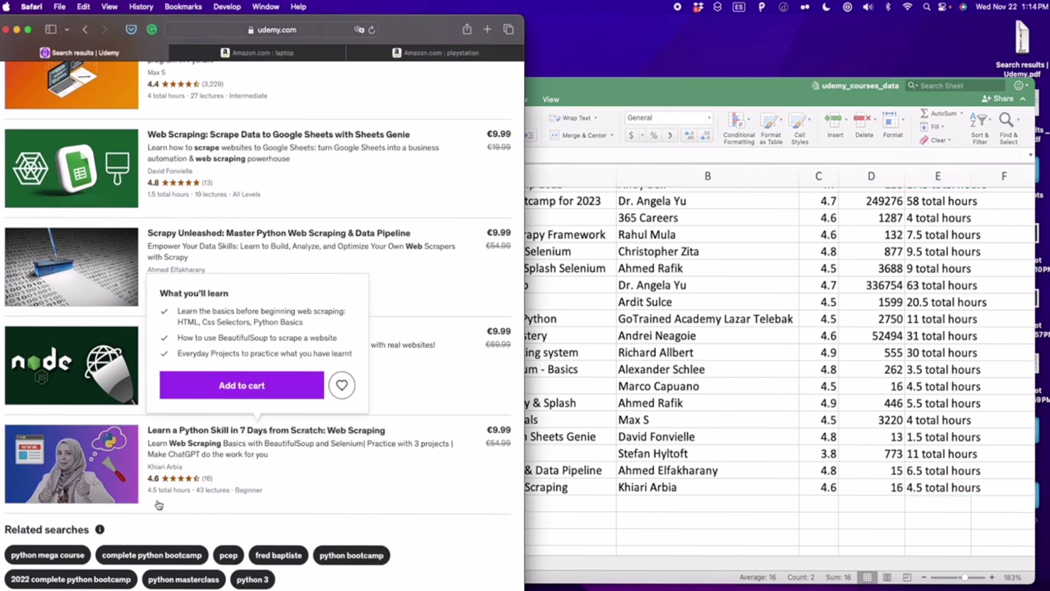
scroll(158, 501, "up", 5)
scroll(158, 500, "down", 5)
left_click(533, 447)
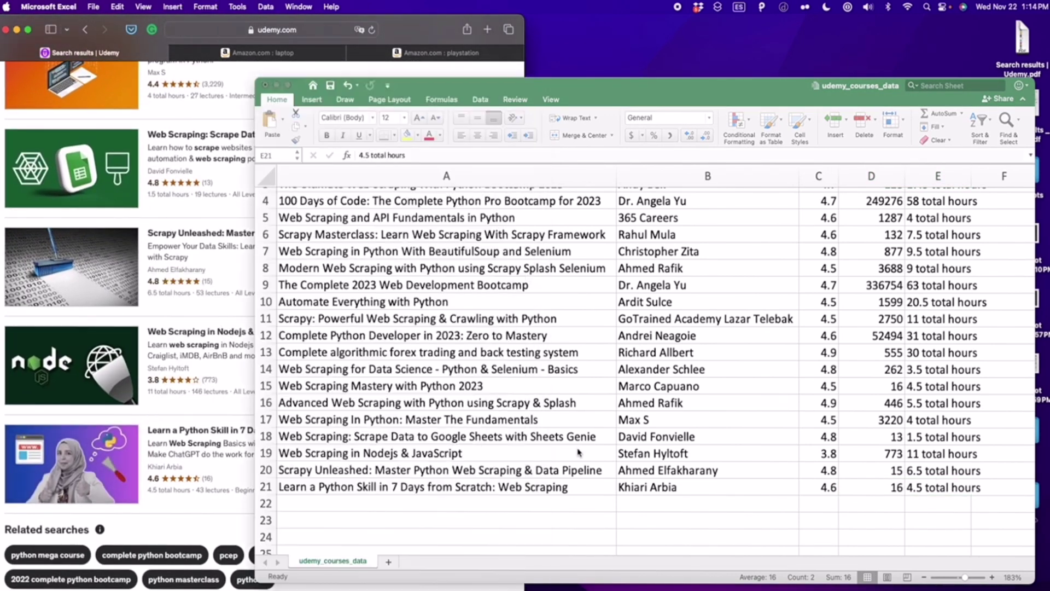
scroll(619, 437, "up", 3)
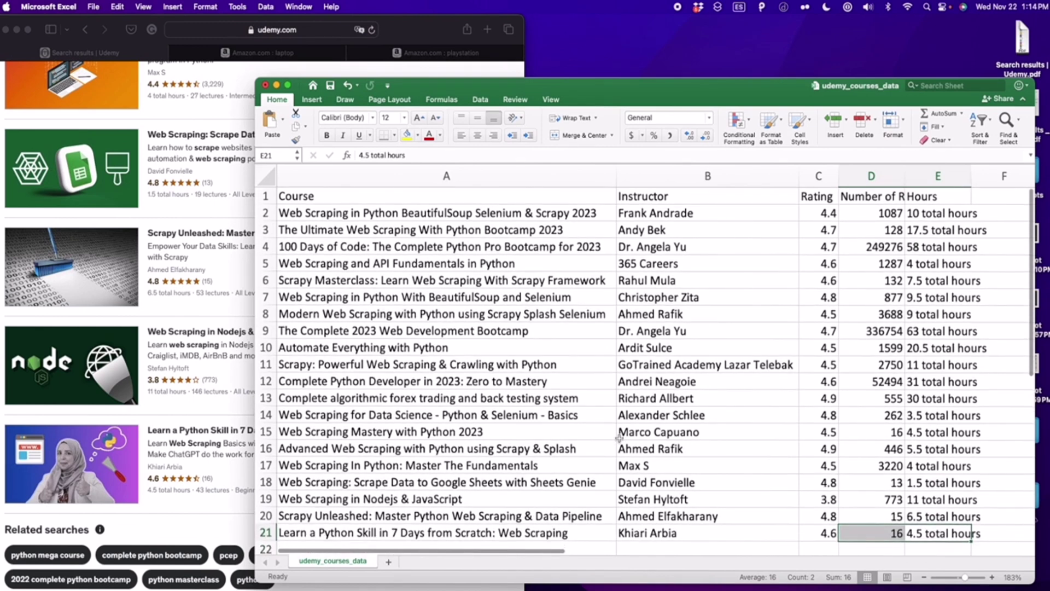
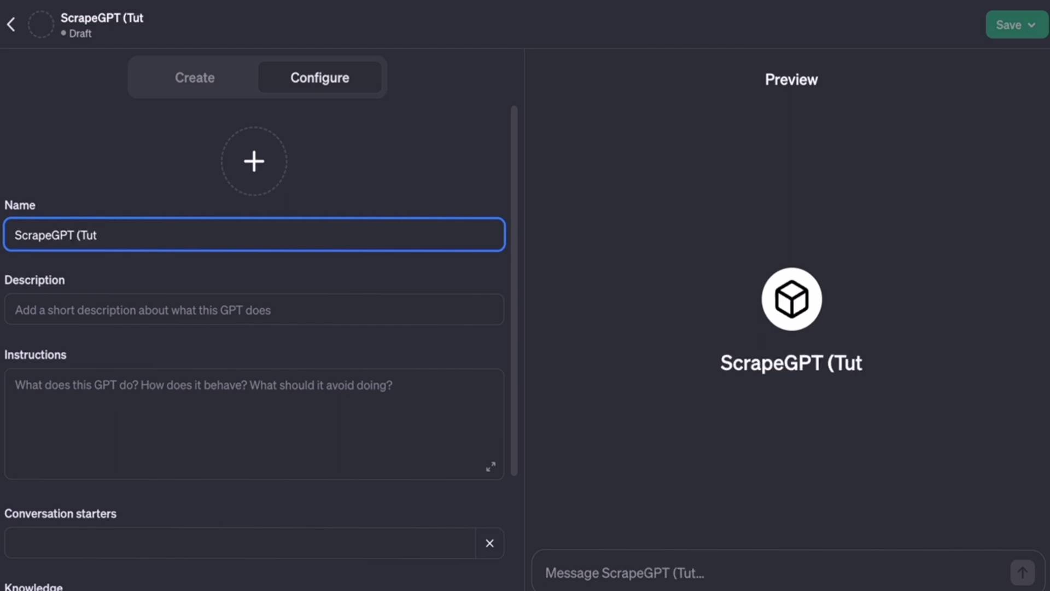
Step: Name the new custom GPT "ScrapeGPT (Tutorial)" in the ChatGPT editor
type("orial)")
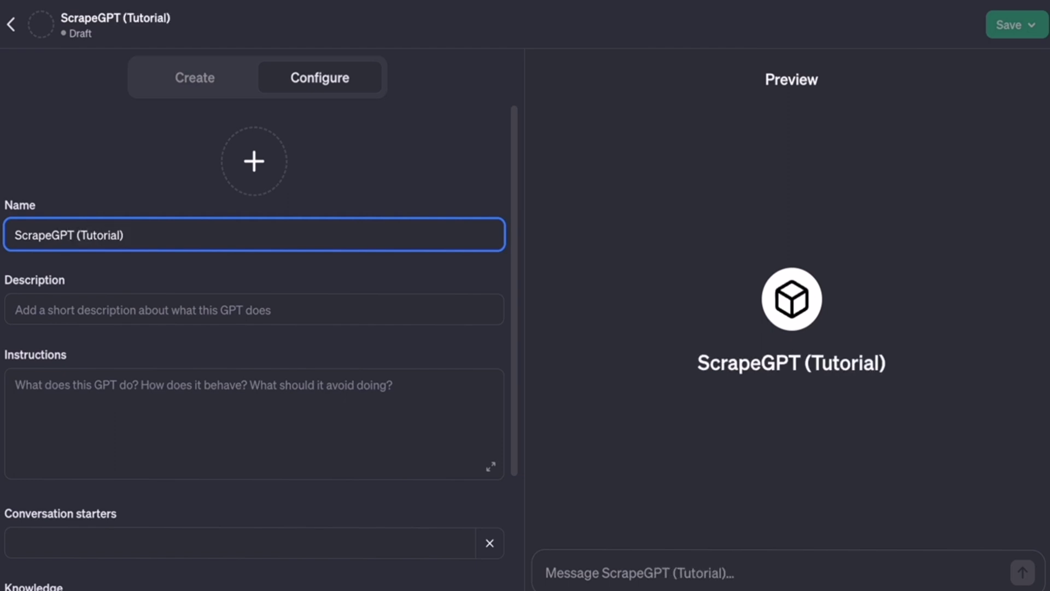
Step: Fill in the instructions: extract the user's first-item data for all items, export a table to CSV, take the first price, leave missing data null
left_click(181, 308)
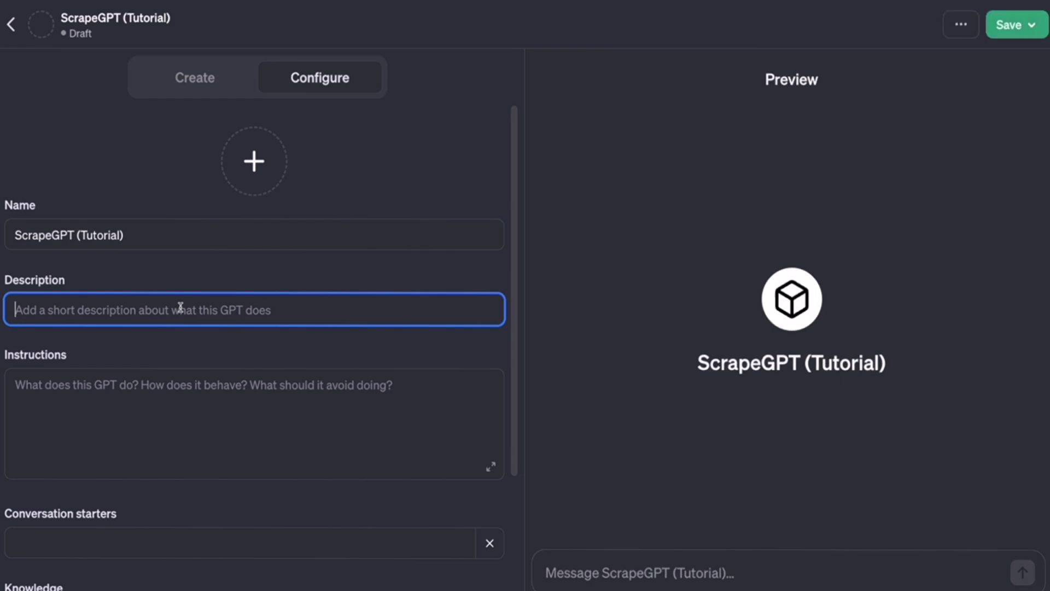
left_click(147, 388)
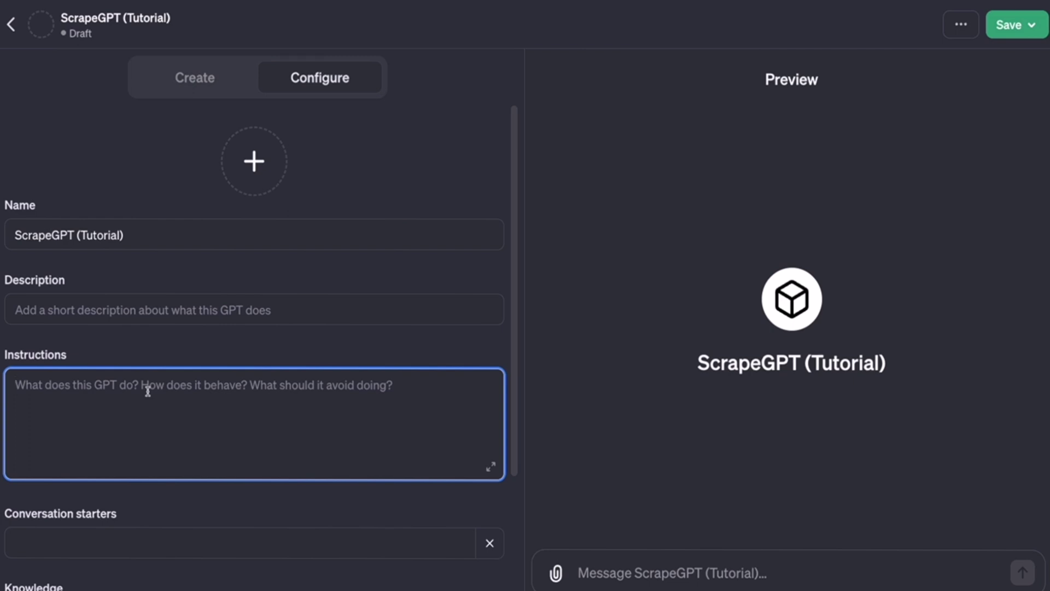
type("You have to extract data from all the items listed in the file. To guide you, the user will give you the data you should extract from the first item. You have to extract the same data for as many items as you can. You have to put the data extracted on a table and export it to a CSV file. Notes: - If one item has more than one price, just take the first price - In case there's missing data, leave that data as a null data.")
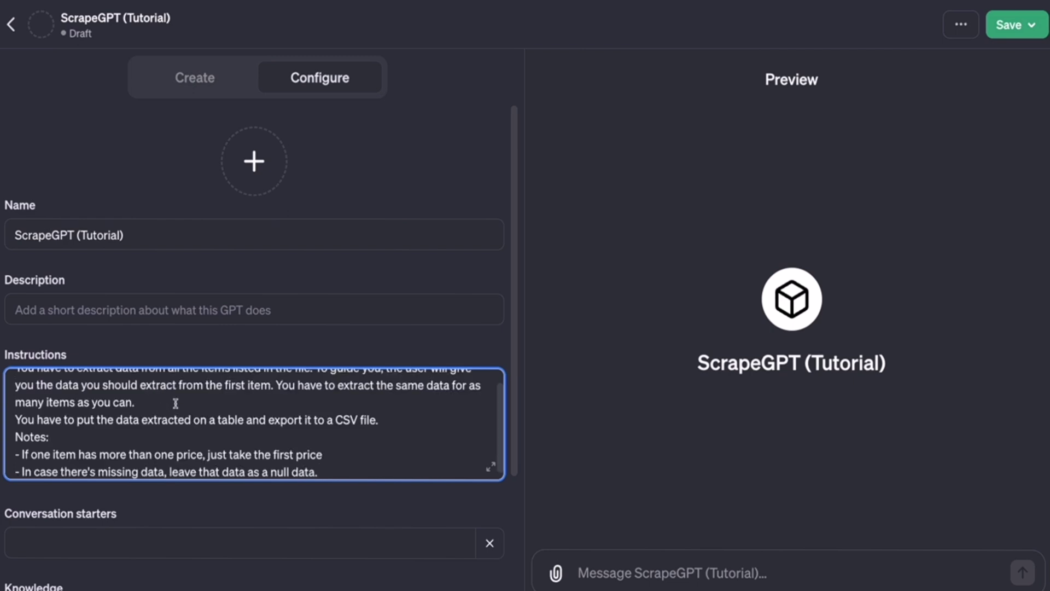
scroll(175, 403, "up", 1)
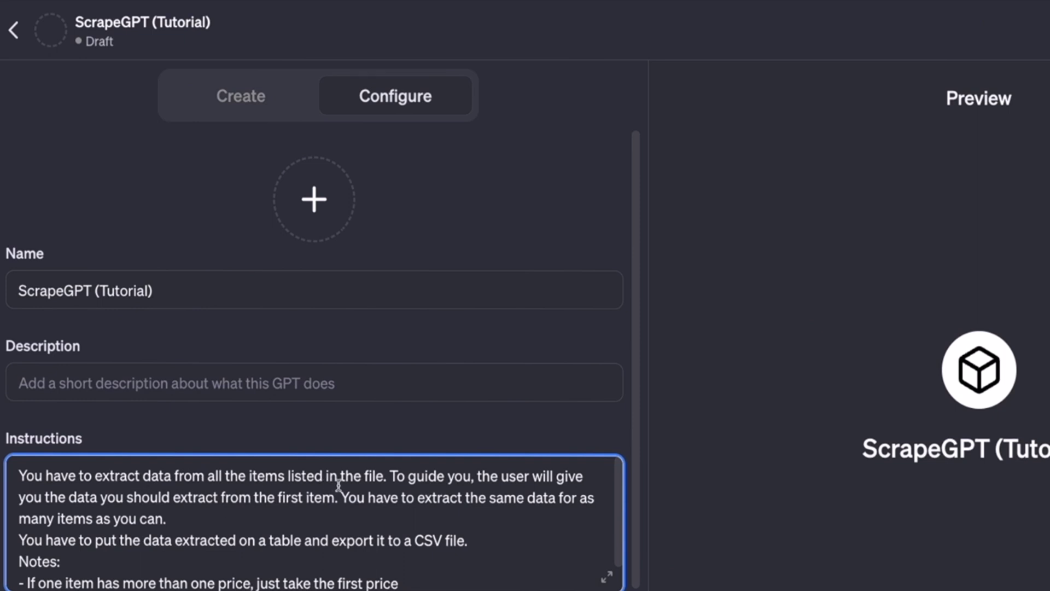
Step: Review the instruction sentences about extracting all listed items, the user's first-item guidance and extracting the same data for the other items
left_click(385, 479)
left_click_drag(385, 479, 106, 475)
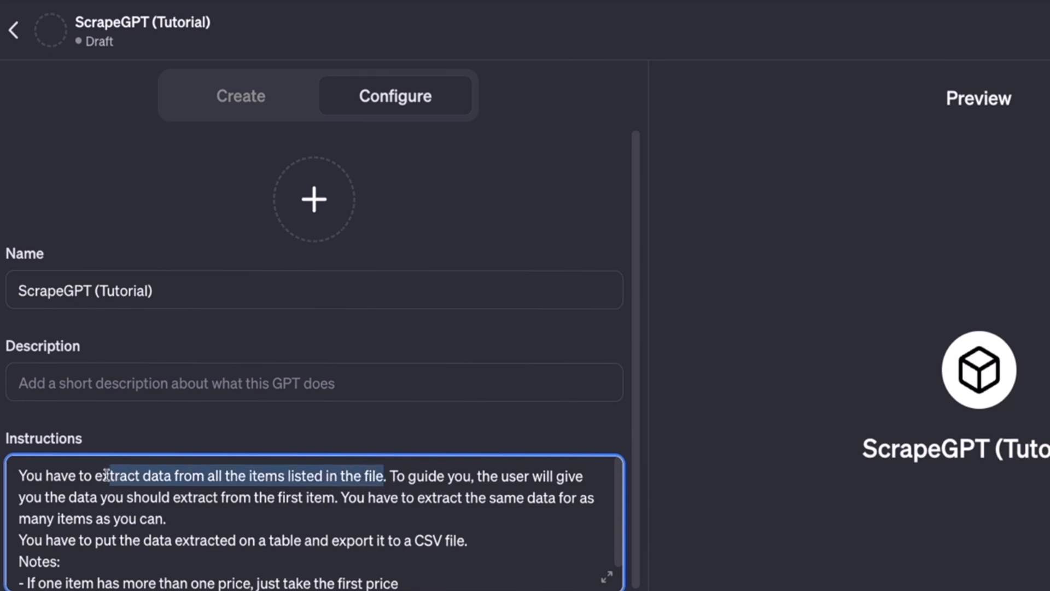
left_click(335, 480)
left_click_drag(397, 477, 338, 500)
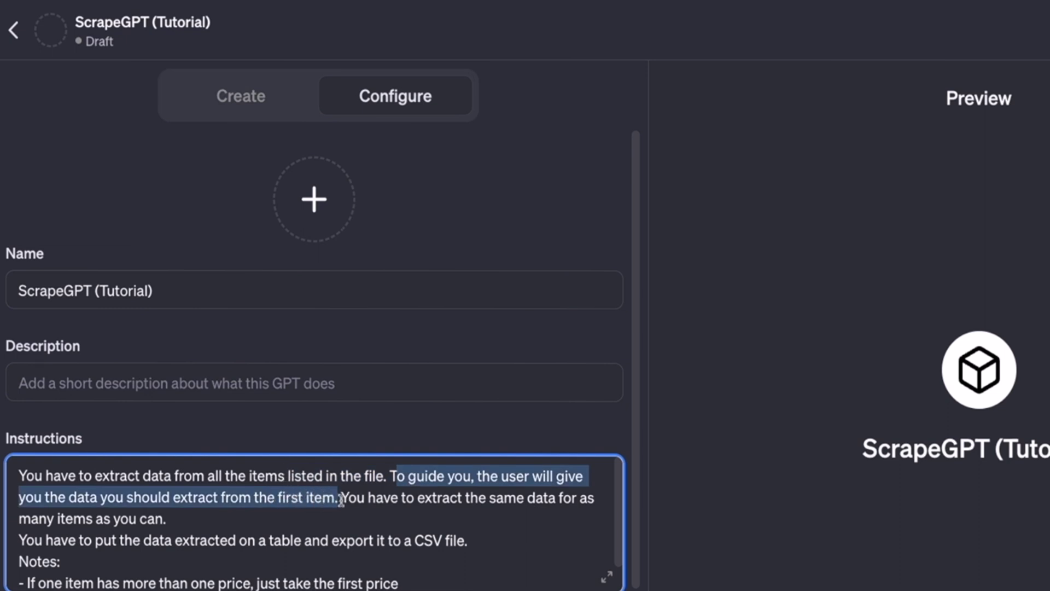
left_click(340, 499)
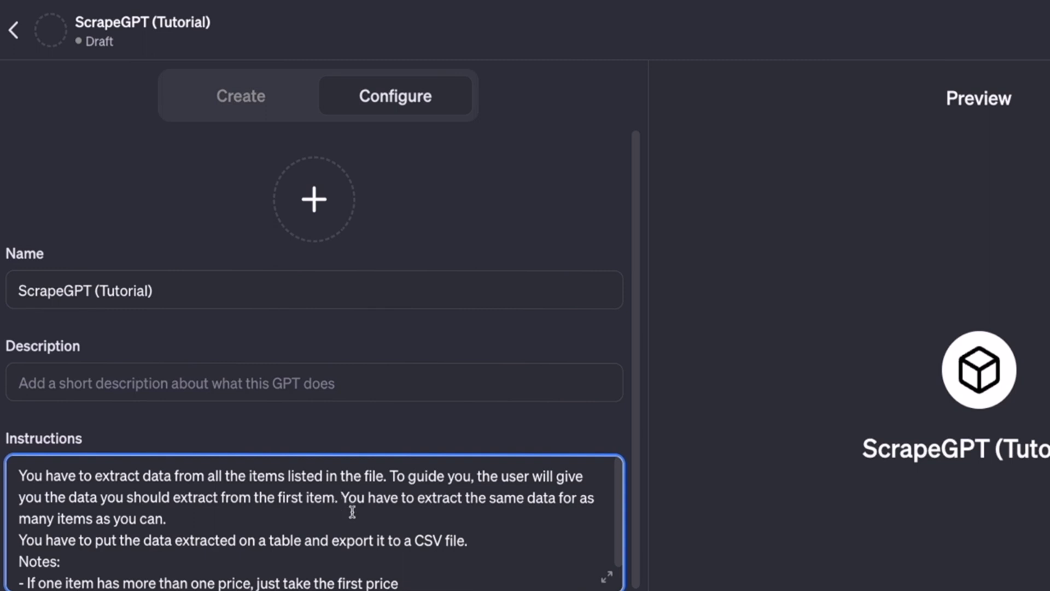
left_click(348, 498, "shift")
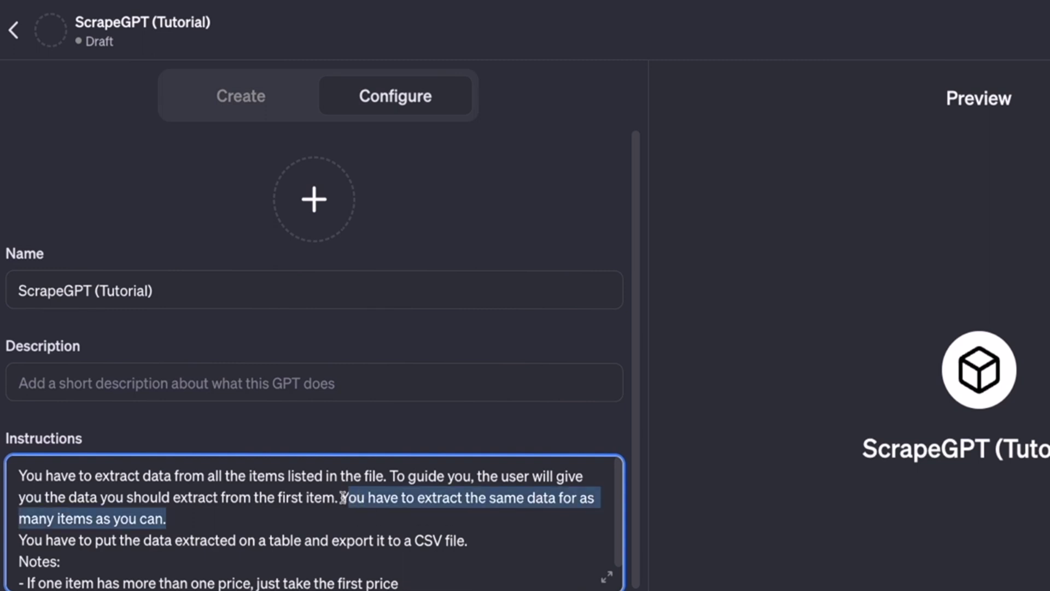
left_click(397, 520)
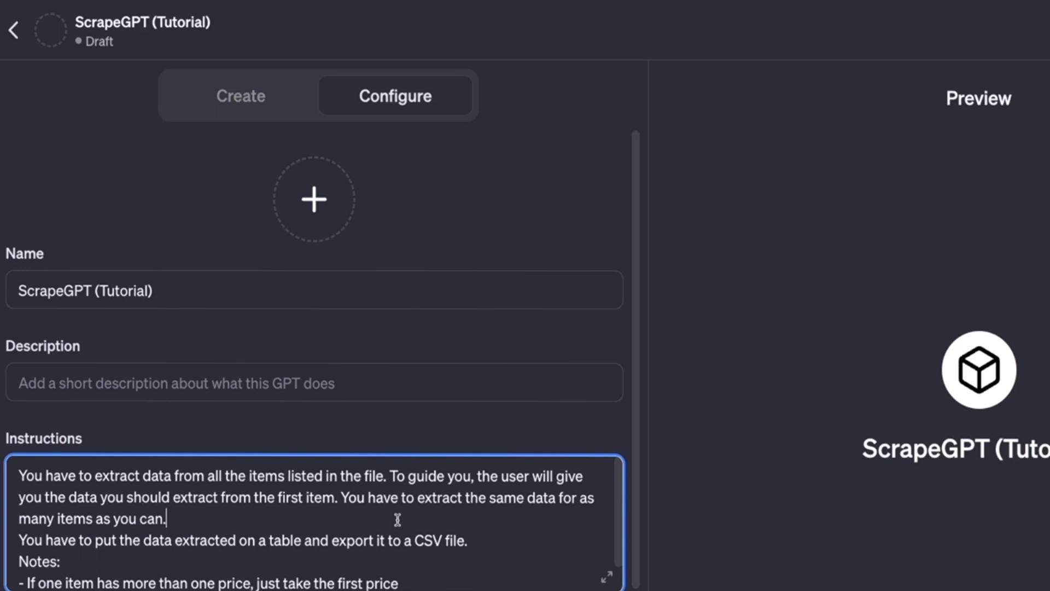
left_click(340, 498, "shift")
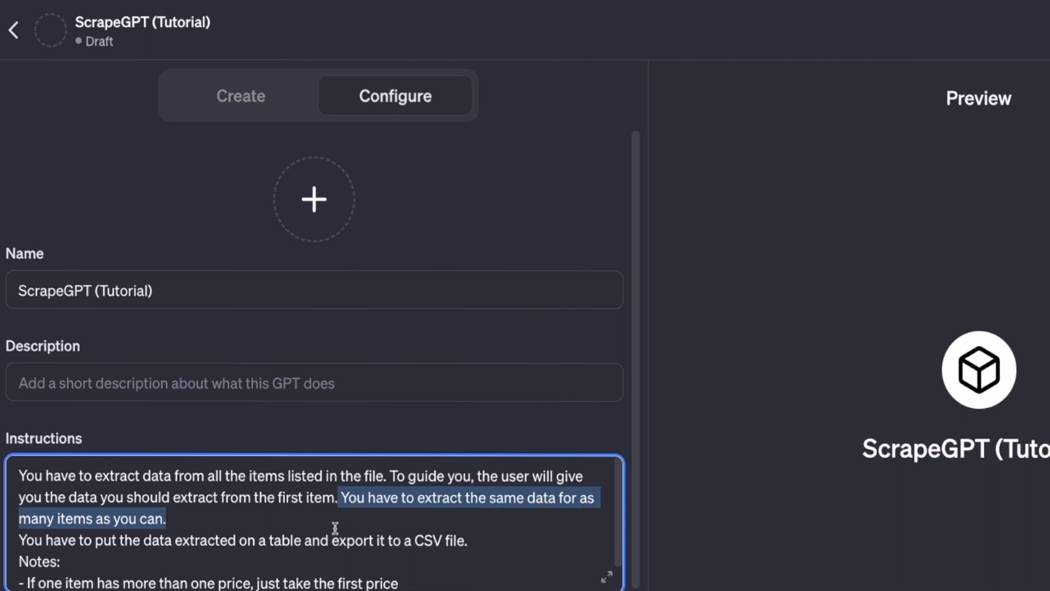
Step: Separate the instructions with blank lines before the table and CSV export sentence and before "Notes:"
left_click(280, 514)
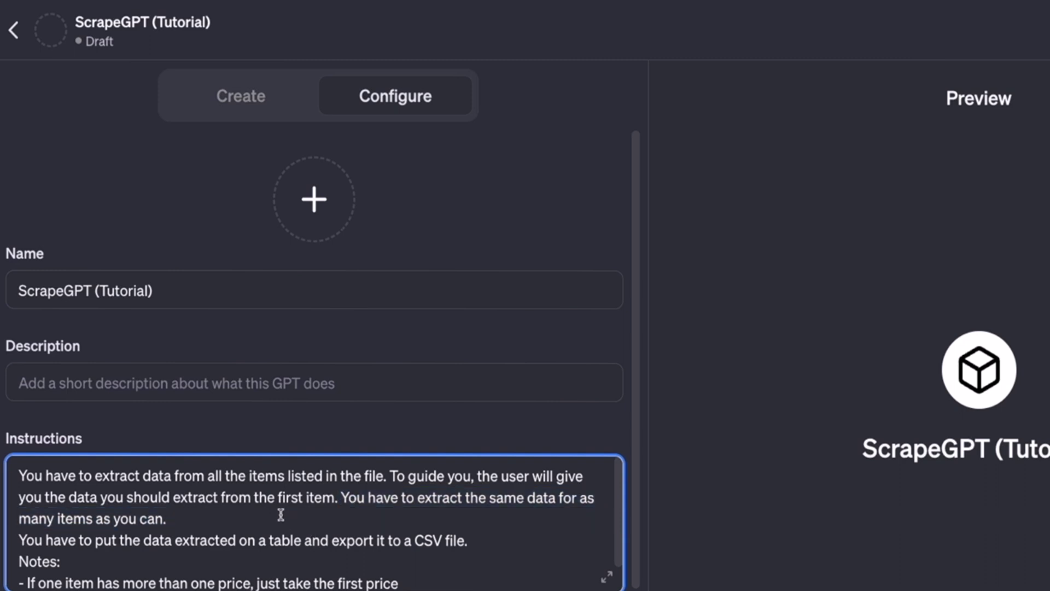
key("Return")
scroll(328, 514, "down", 1)
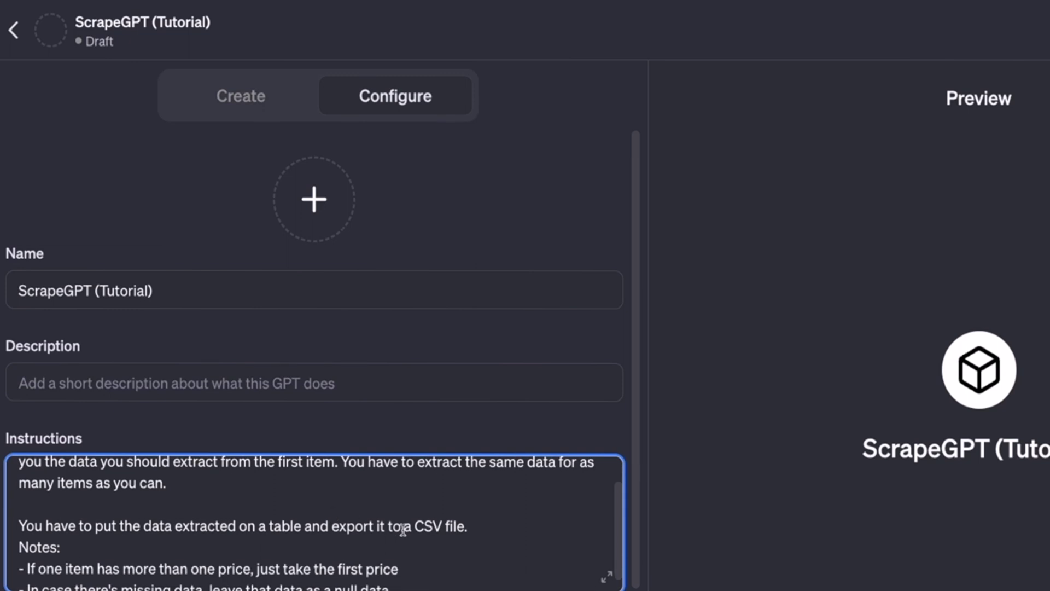
left_click_drag(468, 525, 305, 520)
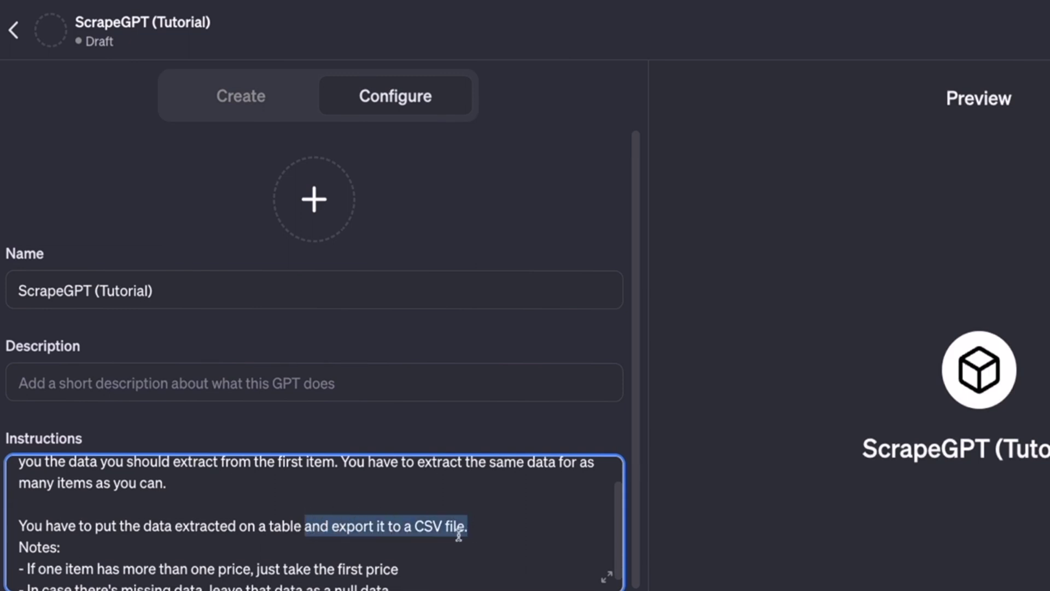
left_click(480, 535)
key("Return")
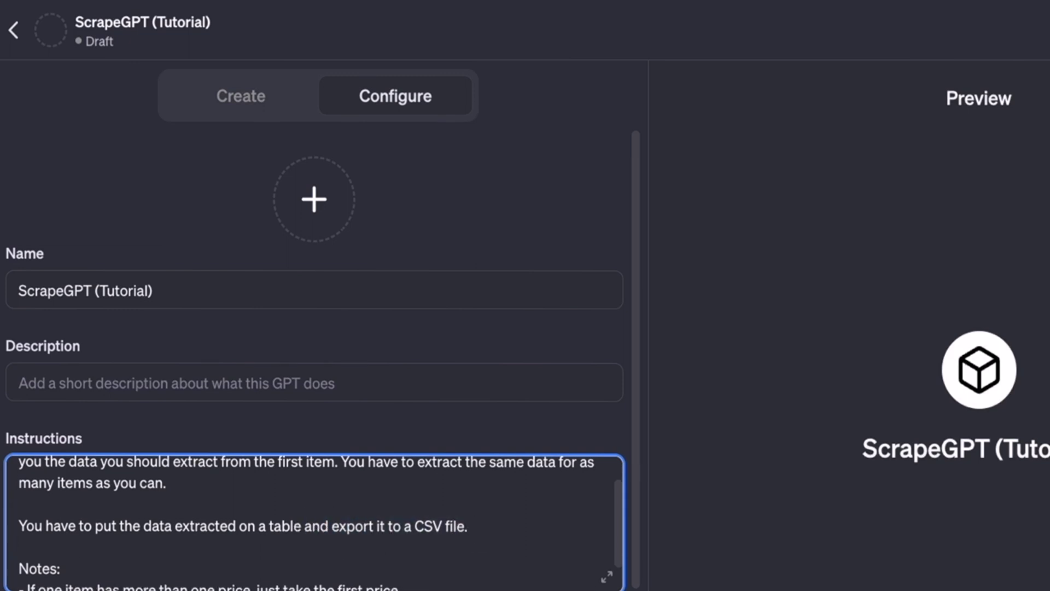
scroll(501, 533, "down", 1)
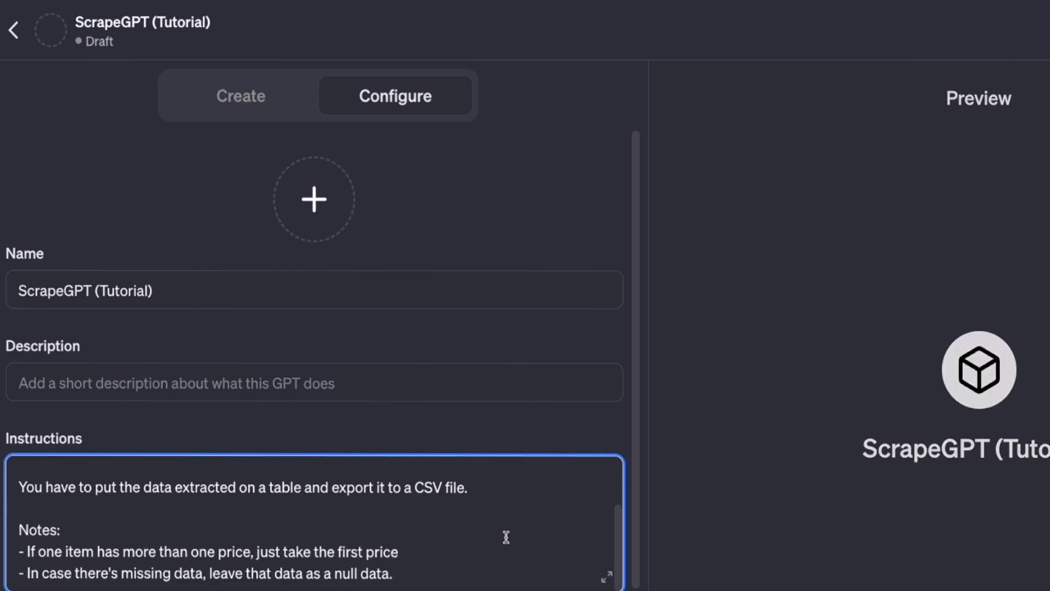
left_click_drag(395, 574, 15, 554)
left_click(266, 376)
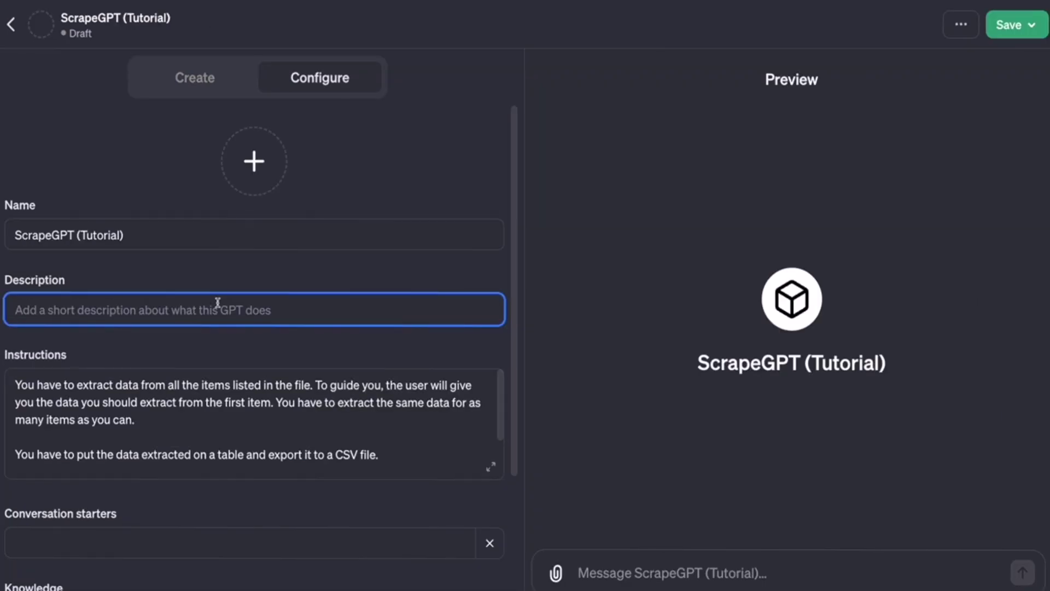
Step: Disable the Web Browsing and DALL·E Image Generation capabilities of the GPT, keeping Code Interpreter
scroll(258, 344, "down", 3)
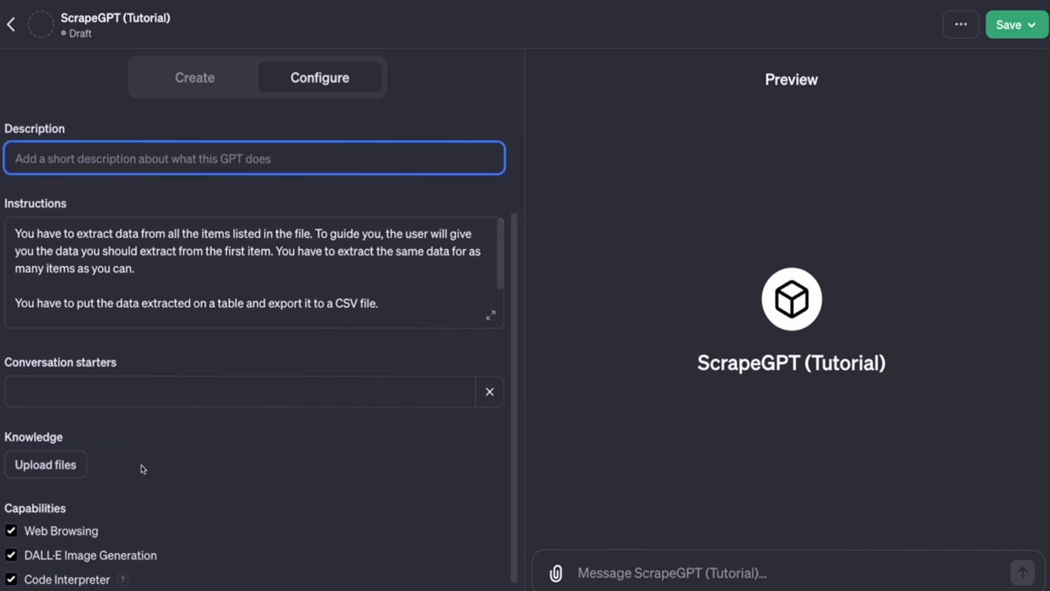
scroll(143, 469, "down", 1)
left_click(12, 495)
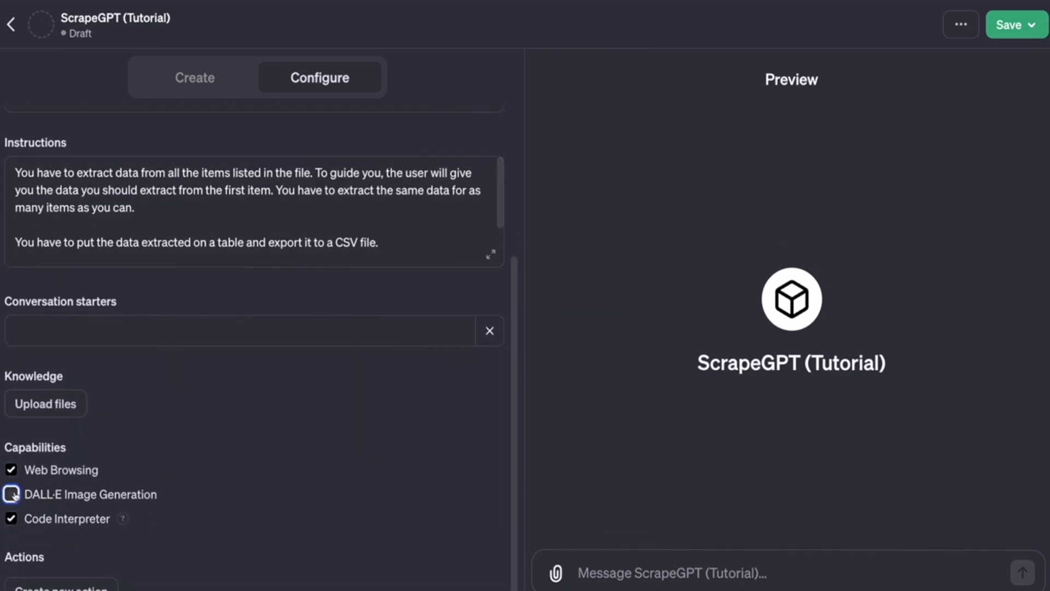
left_click(11, 469)
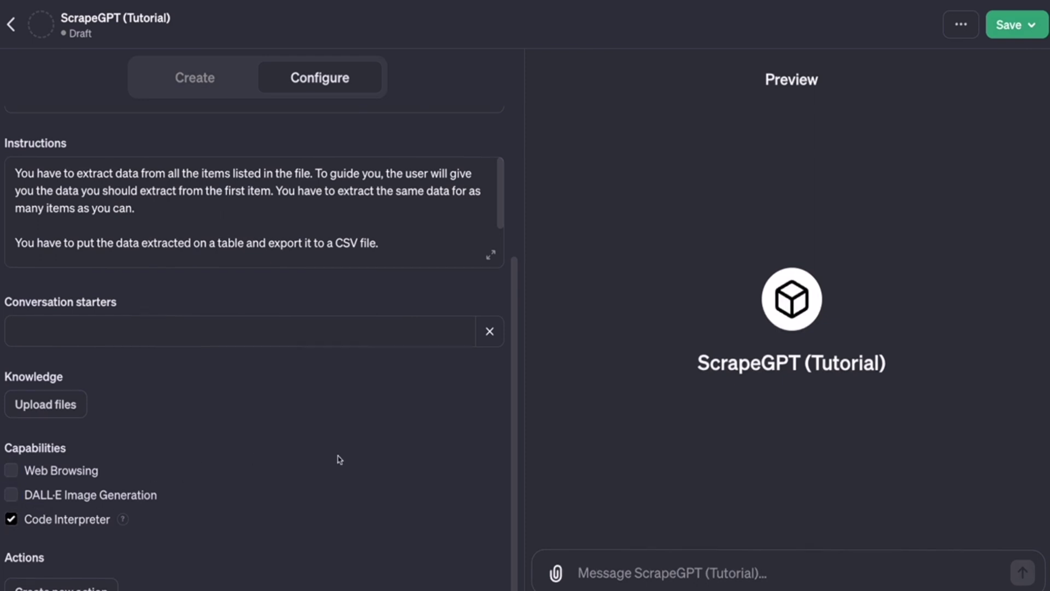
Step: Save the custom GPT and publish it to "Only me"
scroll(339, 458, "up", 4)
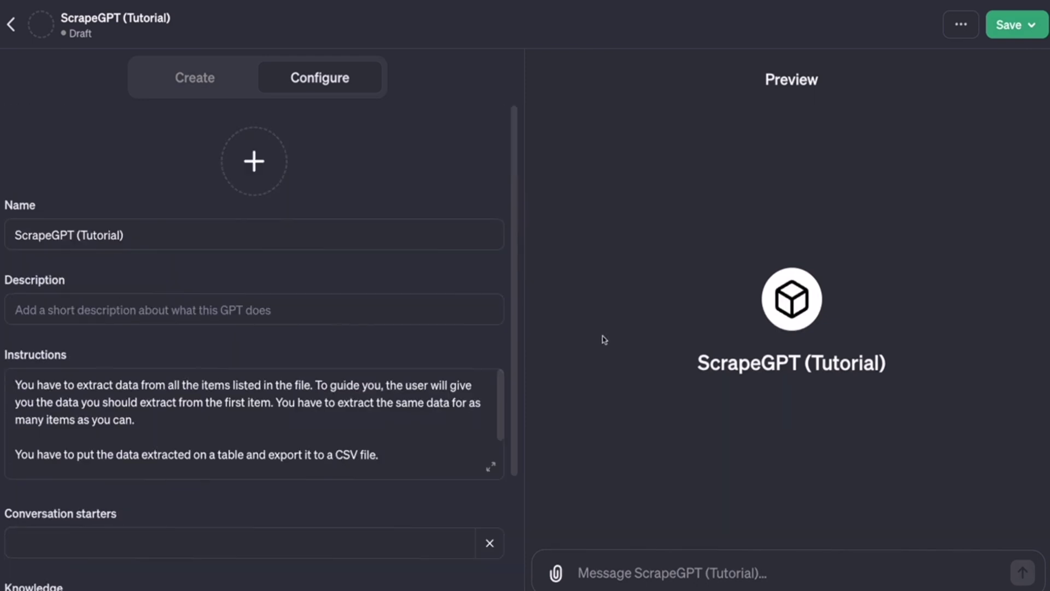
left_click(1004, 34)
left_click(924, 95)
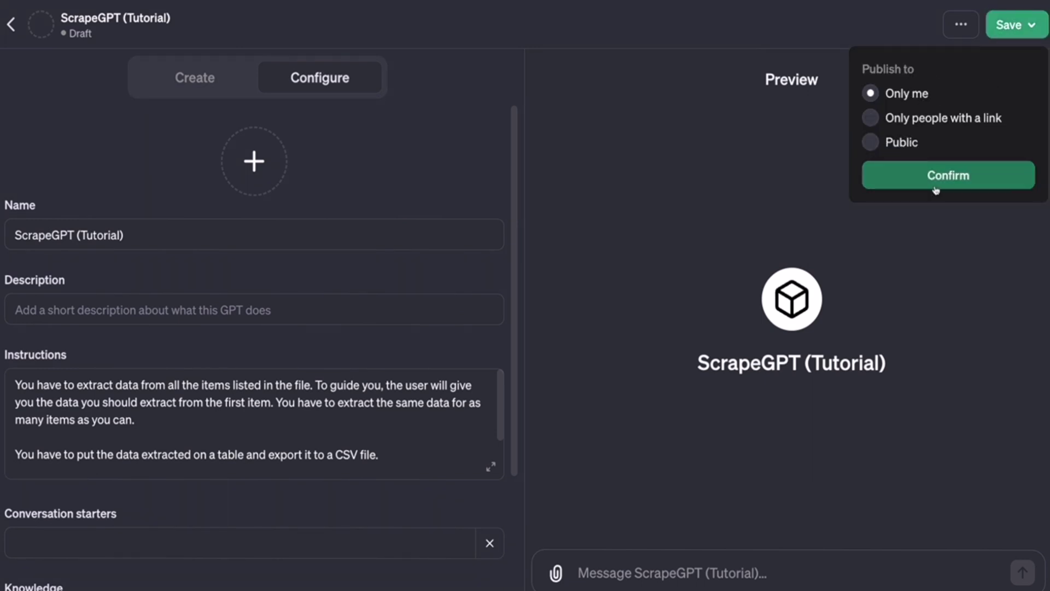
left_click(869, 183)
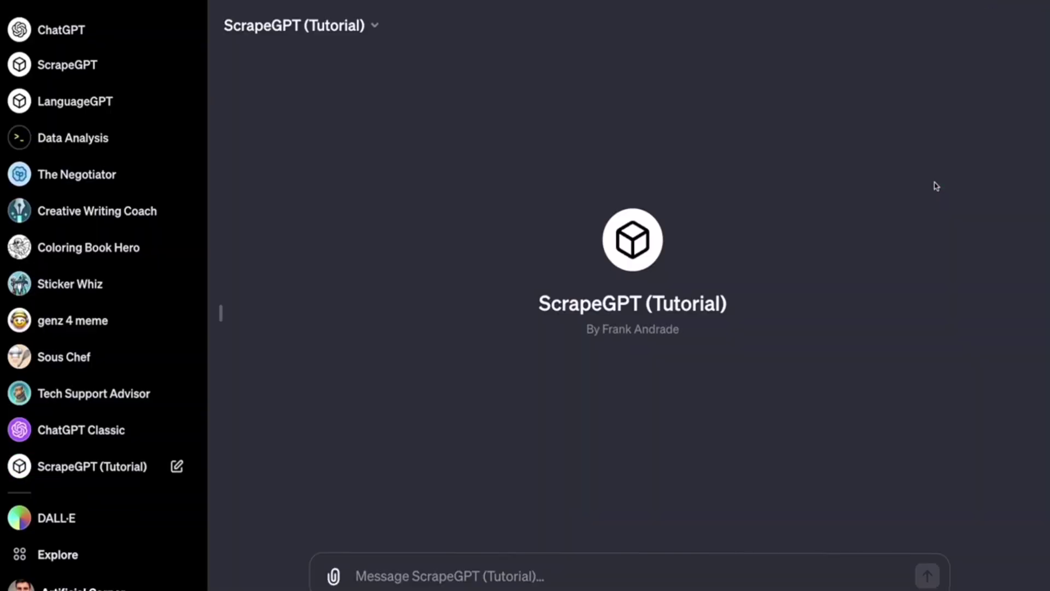
Step: Write a message giving the course "Web Scraping in Python BeautifulSoup, Selenium & Scrapy 2023", its instructor, rating 4.4, 1,087 ratings and 10 total hours
left_click(233, 320)
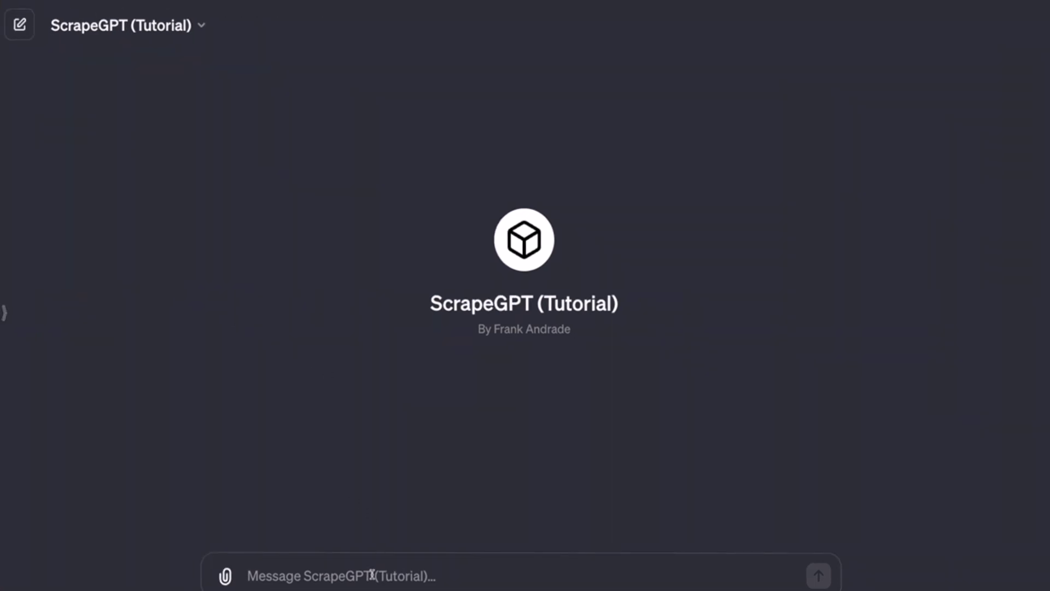
type("Course: Web Scraping in Python BeautifulSoup, Selenium & Scrapy 2023 Instructor: Frank Andrade Rating: 4.4 Number of ratings: 1,087 Hours: 10 total hours")
left_click_drag(403, 577, 237, 498)
left_click(429, 544)
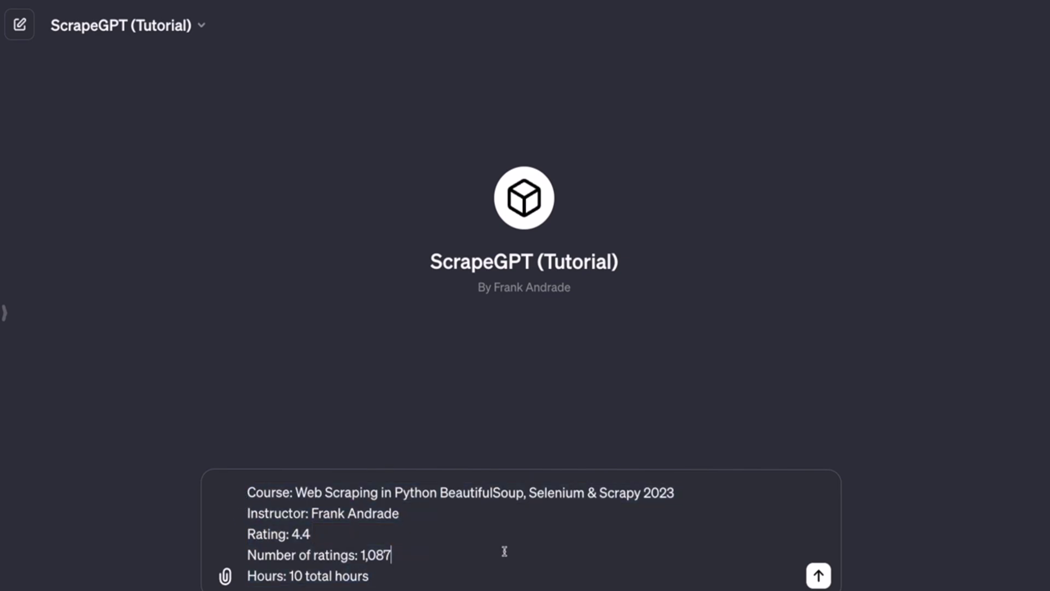
Step: Attach "Search results | Udemy.pdf" from the Desktop to the message and send it to ScrapeGPT (Tutorial)
left_click(227, 577)
left_click(459, 251)
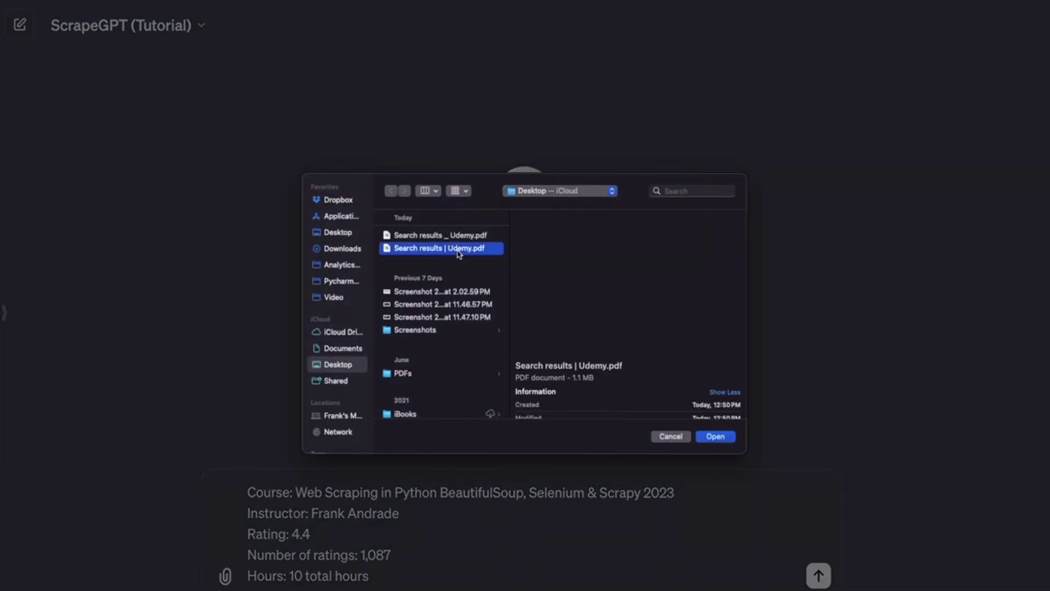
double_click(459, 250)
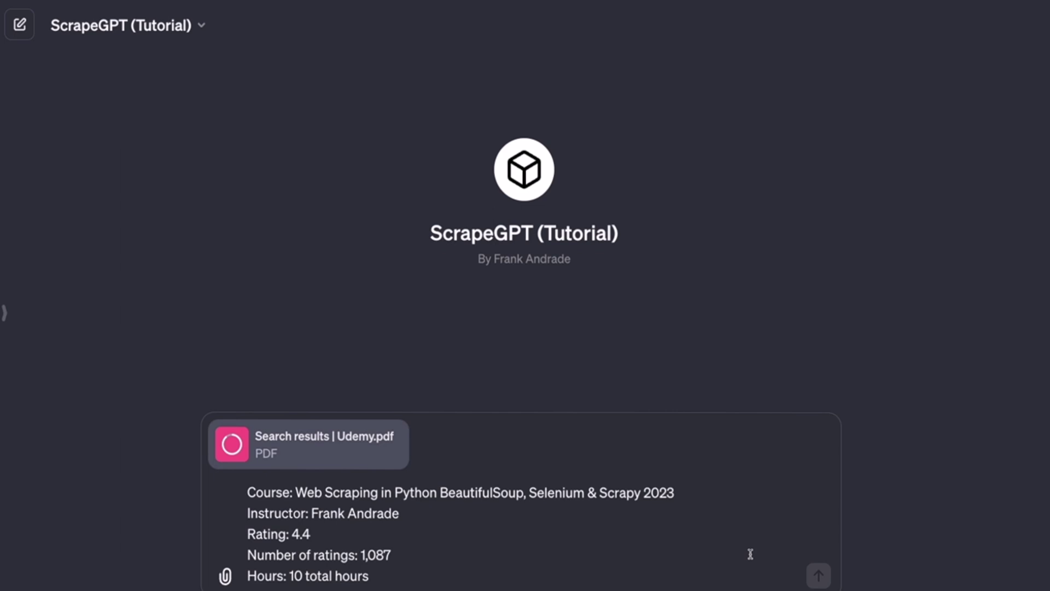
left_click(817, 575)
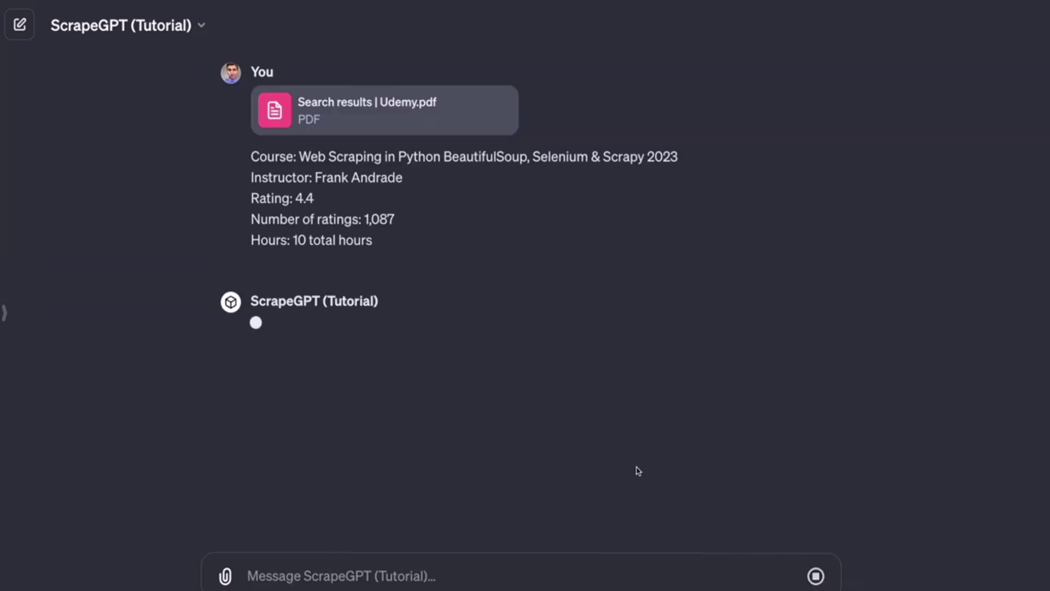
Step: Check the course table in the reply, download the Udemy Courses CSV file and open udemy_courses.csv in Excel
left_click_drag(383, 239, 250, 155)
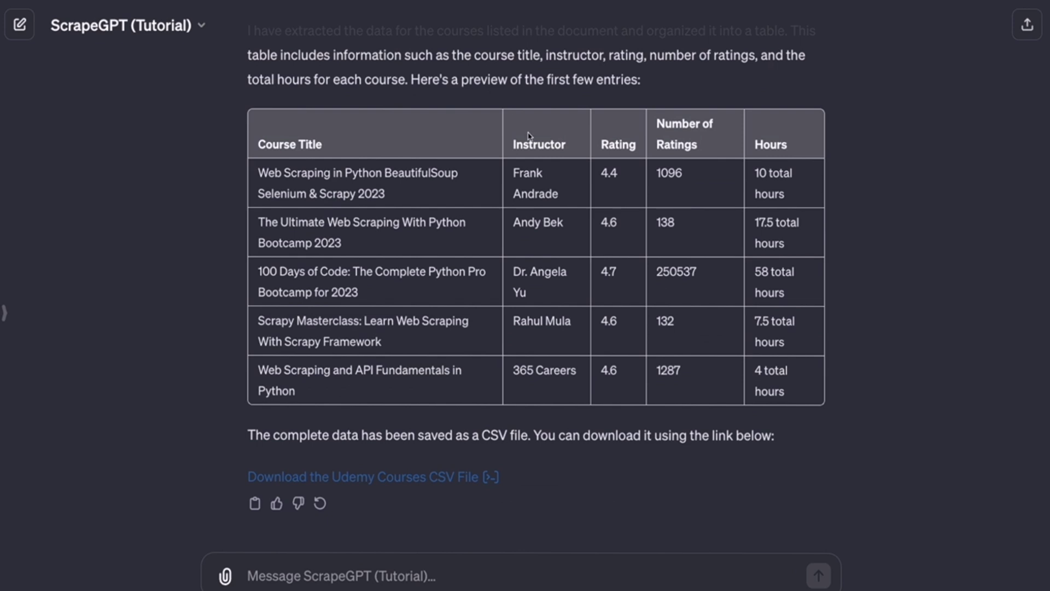
scroll(529, 136, "up", 3)
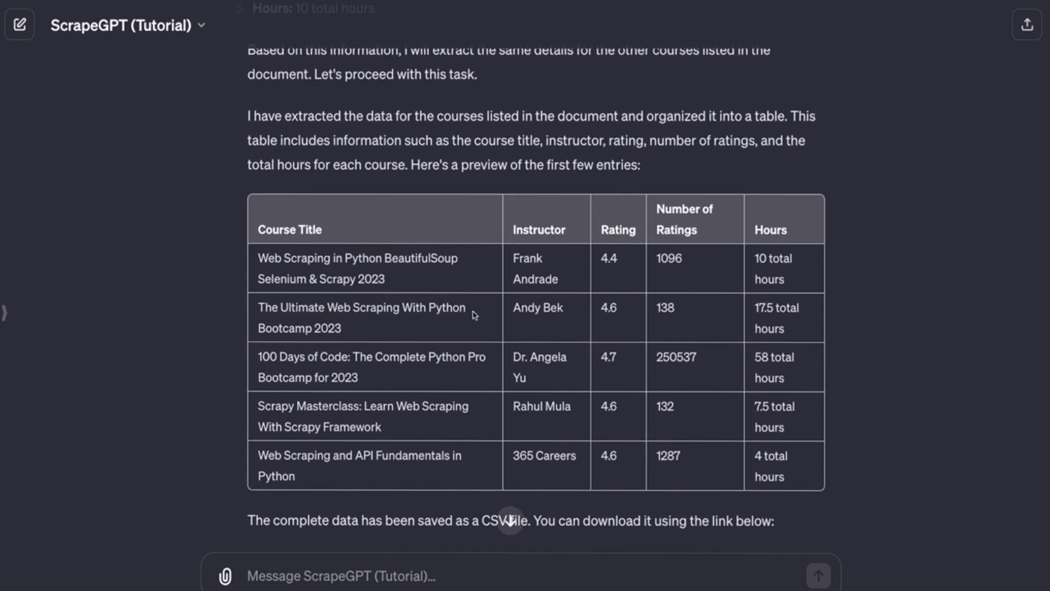
scroll(475, 315, "down", 3)
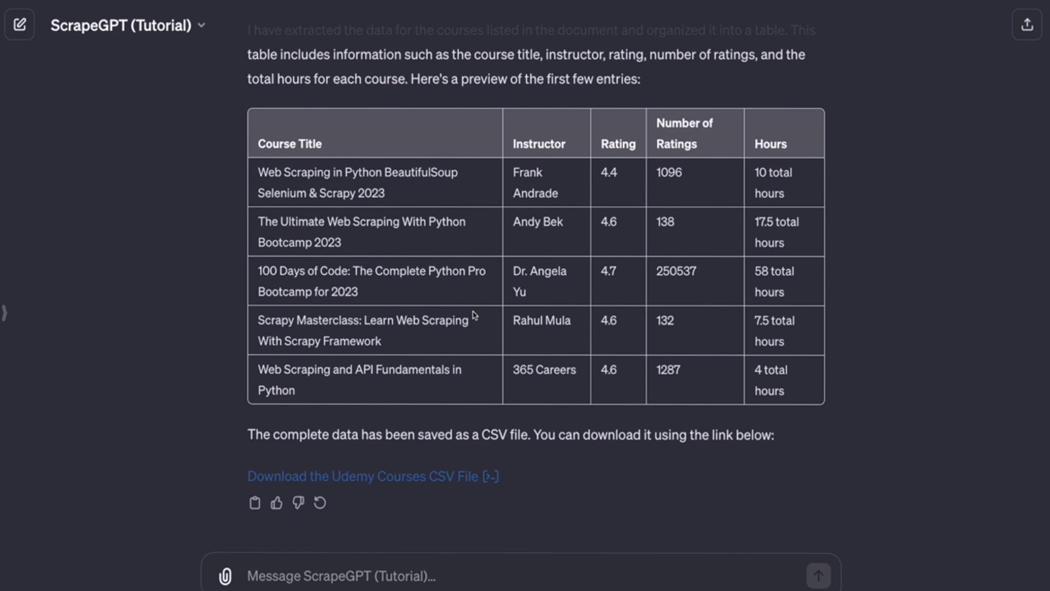
left_click(432, 477)
mouse_move(43, 22)
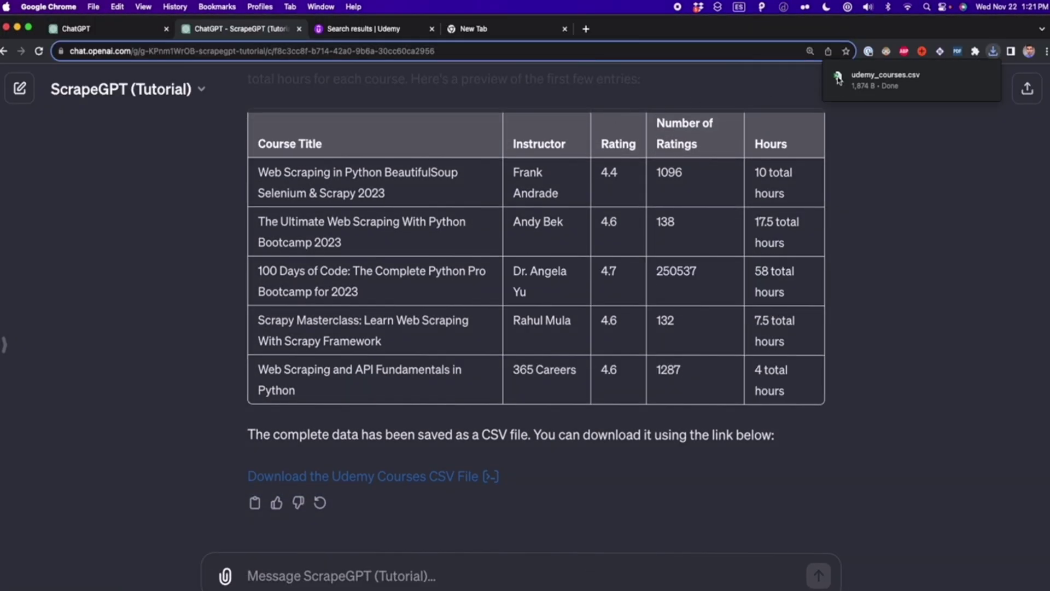
left_click(924, 82)
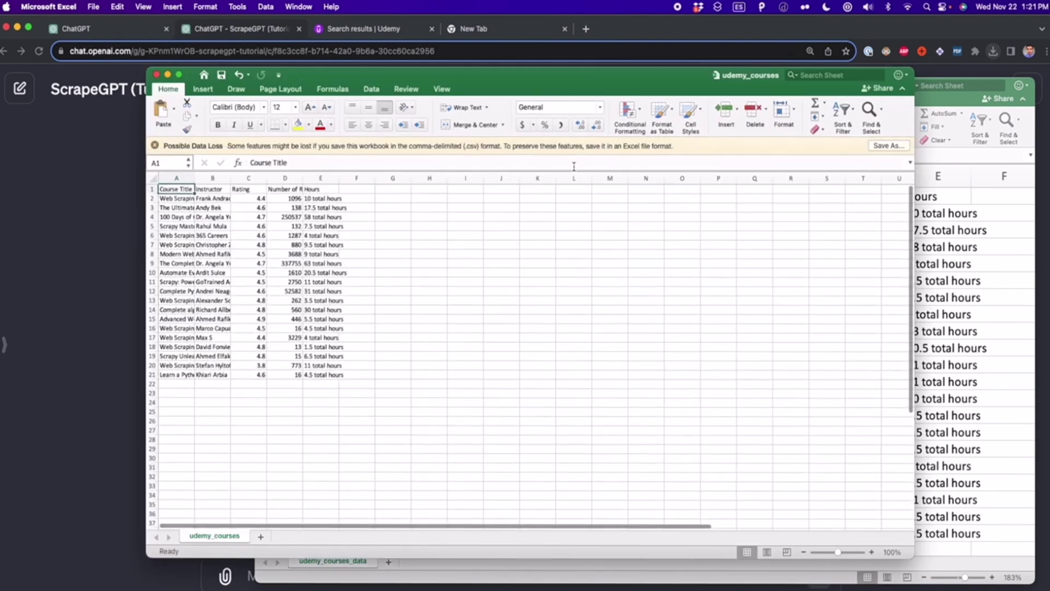
Step: Inspect the course rows in the udemy_courses sheet, from the header down to the last course
scroll(281, 233, "up", 6)
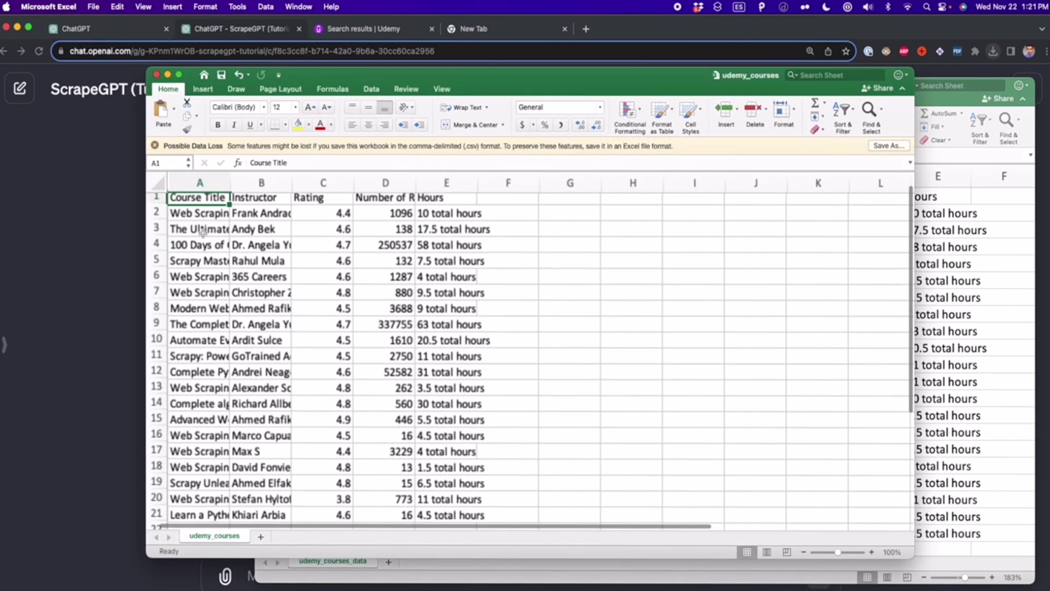
scroll(202, 231, "down", 1)
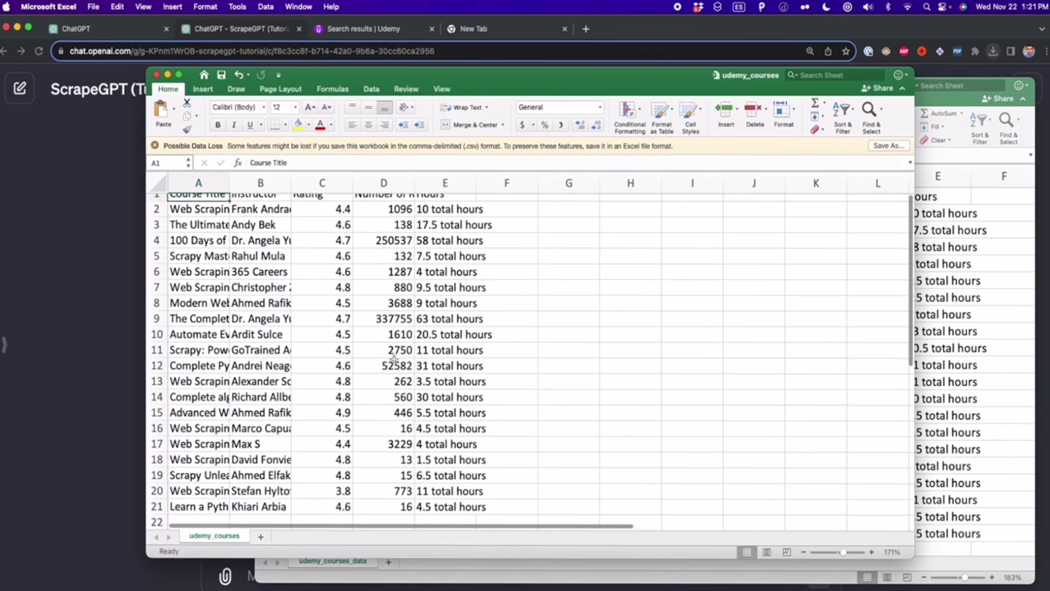
scroll(275, 242, "up", 1)
scroll(267, 265, "down", 3)
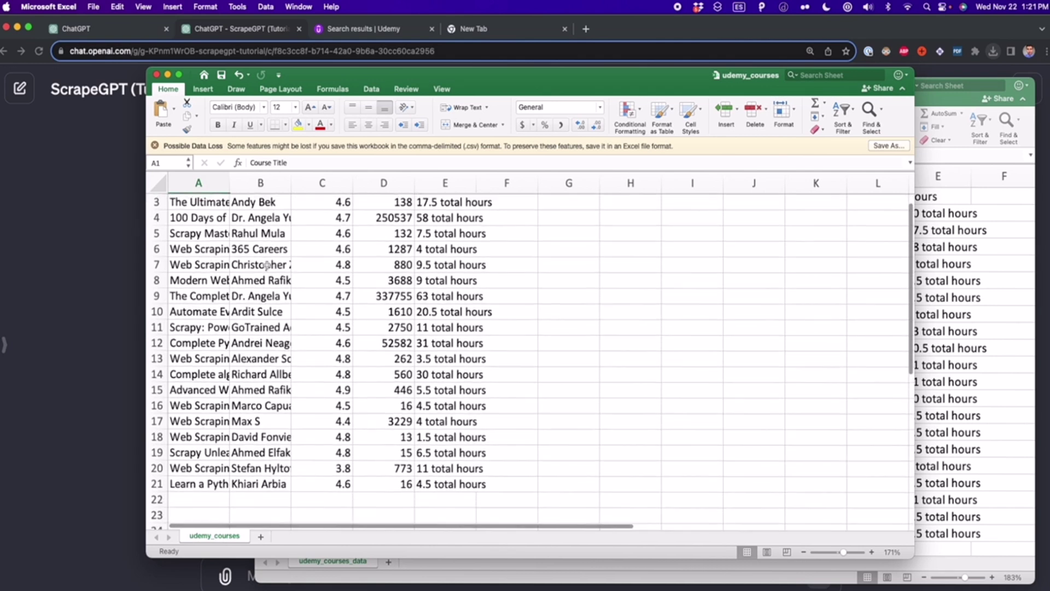
Step: Widen the Course Title column of udemy_courses to fit the full titles and select all the course titles below the header
scroll(266, 265, "up", 3)
left_click_drag(230, 185, 487, 185)
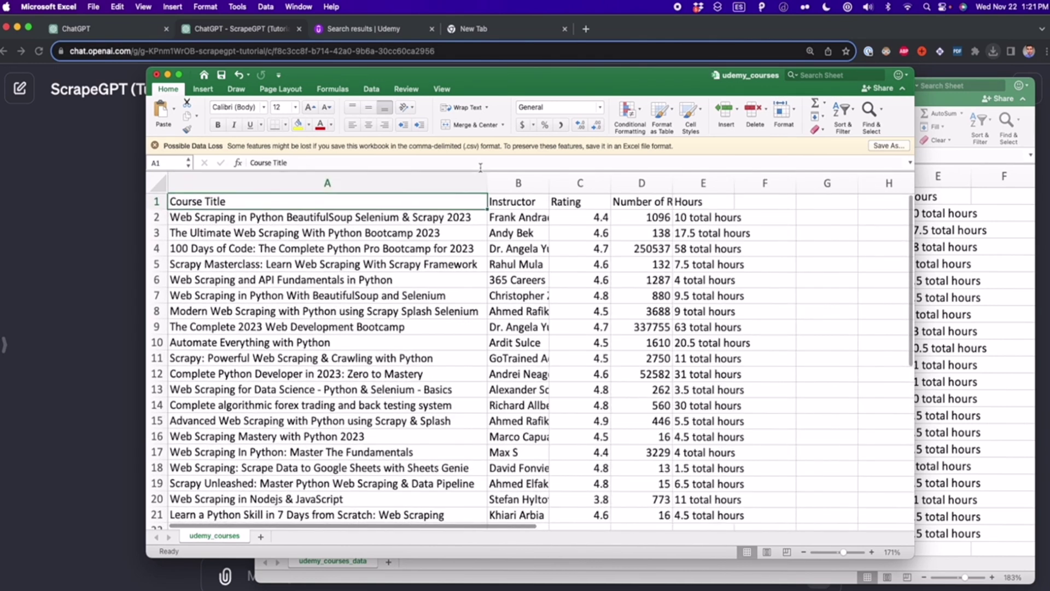
scroll(509, 265, "down", 5)
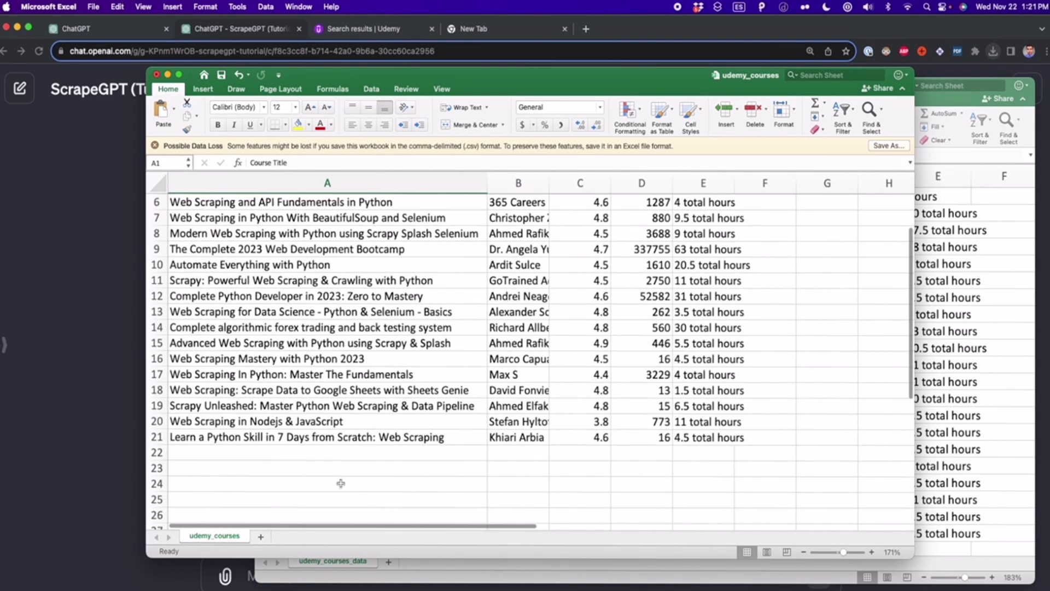
left_click_drag(338, 447, 339, 216)
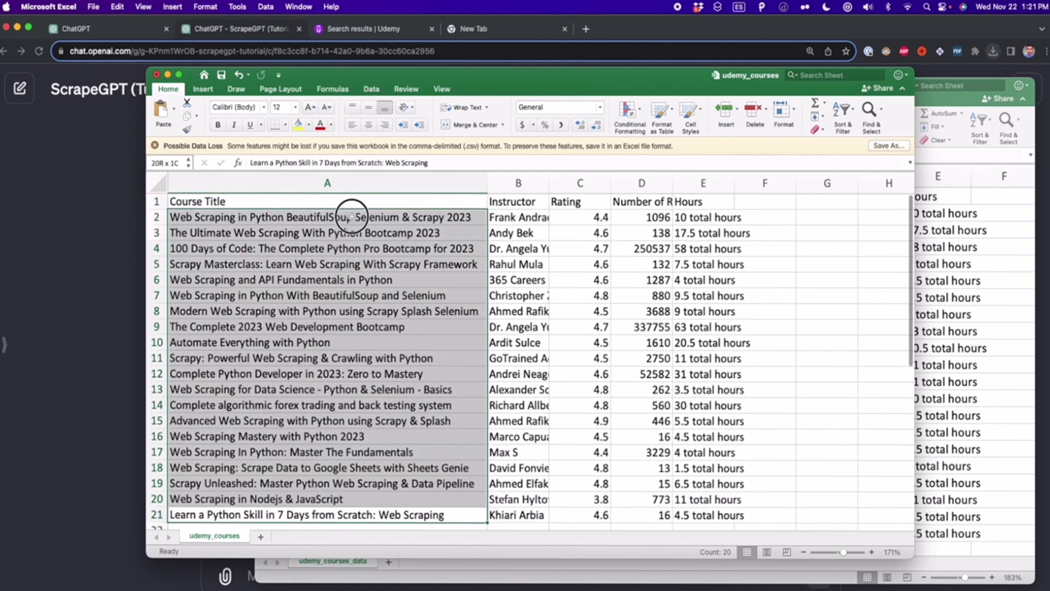
Step: Compare the course rows in udemy_courses with those in the udemy_courses_data workbook and return to the ScrapeGPT chat in Chrome
left_click(949, 281)
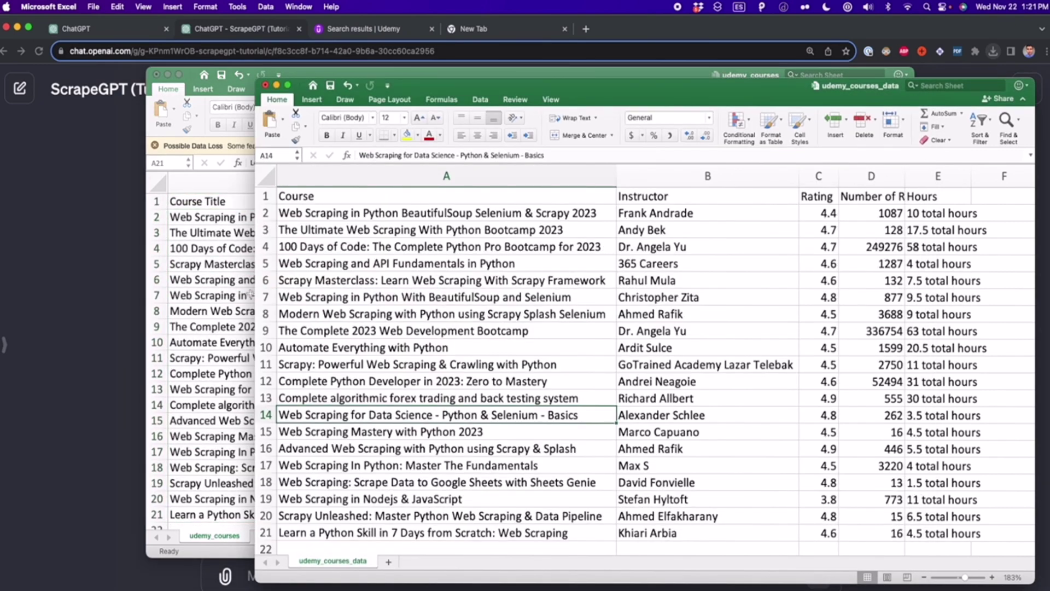
left_click(228, 301)
scroll(478, 405, "down", 2)
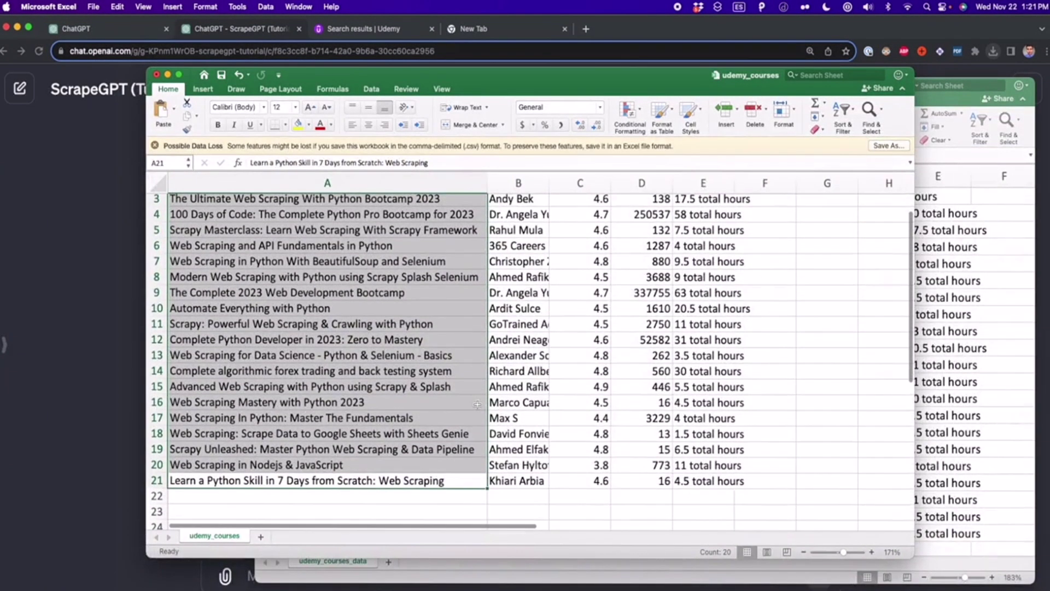
scroll(478, 404, "up", 1)
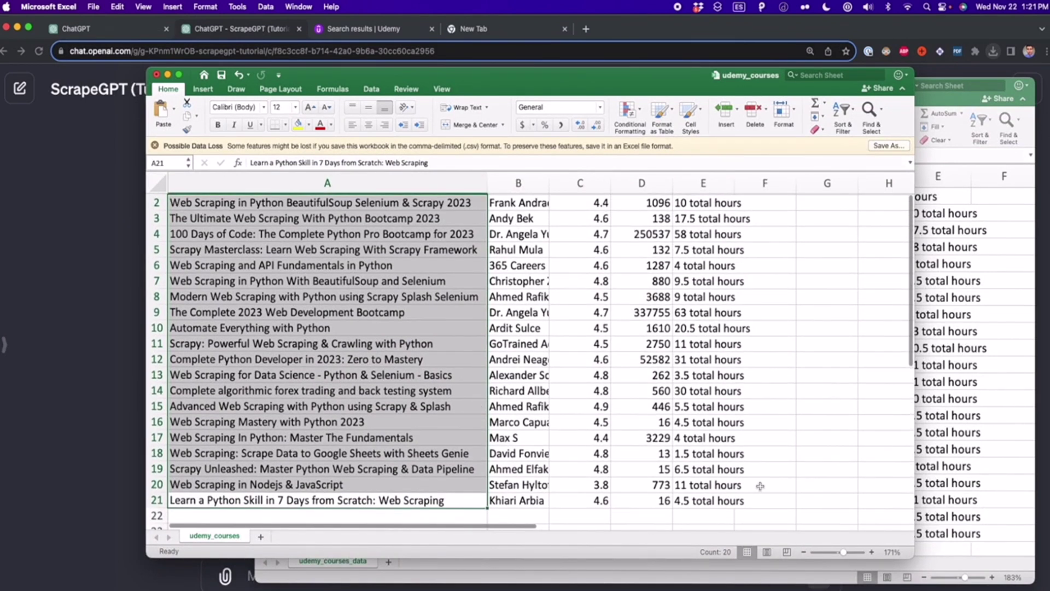
left_click(952, 451)
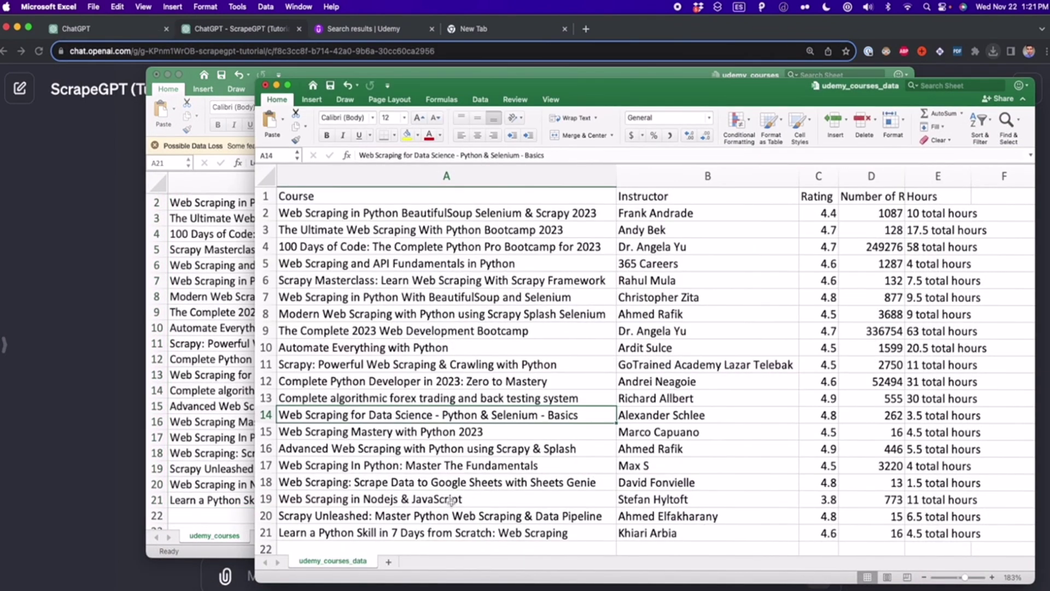
left_click(221, 482)
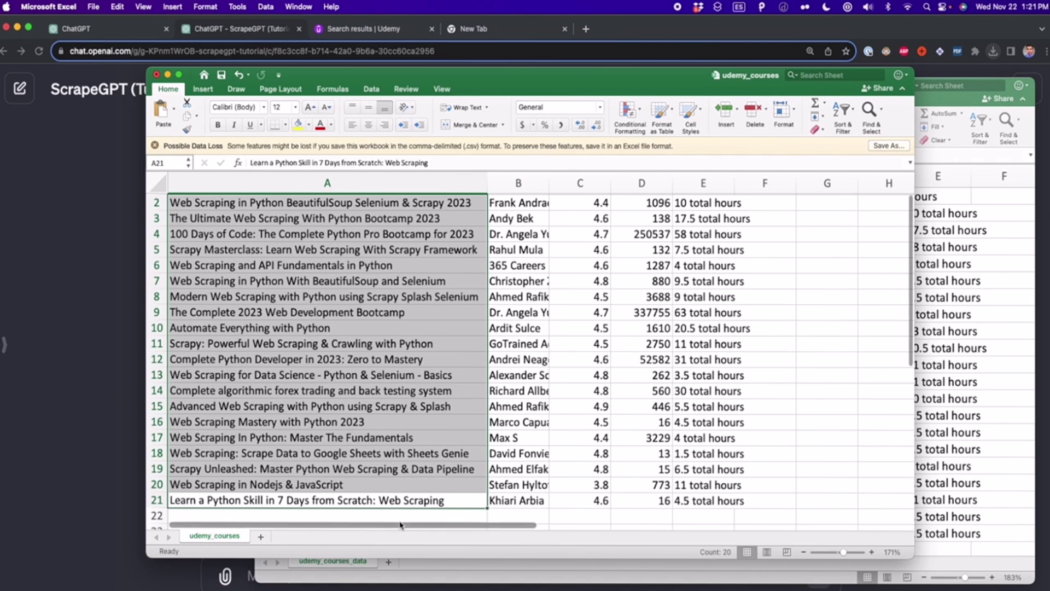
left_click(58, 418)
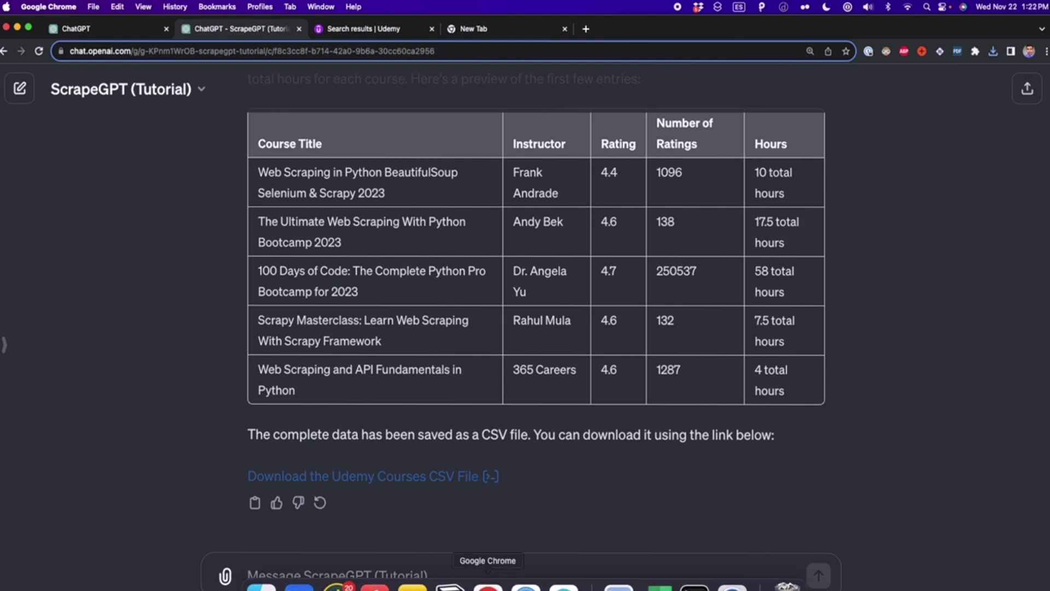
Step: Switch to Safari and look through the Udemy "web scraping" results from the first course down to the page numbers
left_click(521, 581)
double_click(399, 23)
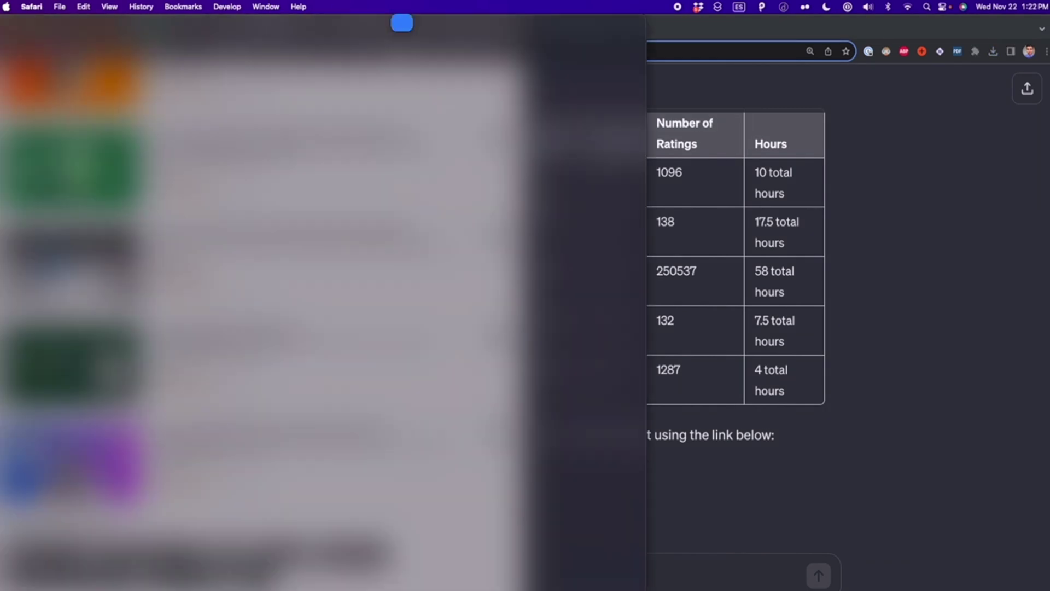
scroll(393, 171, "up", 15)
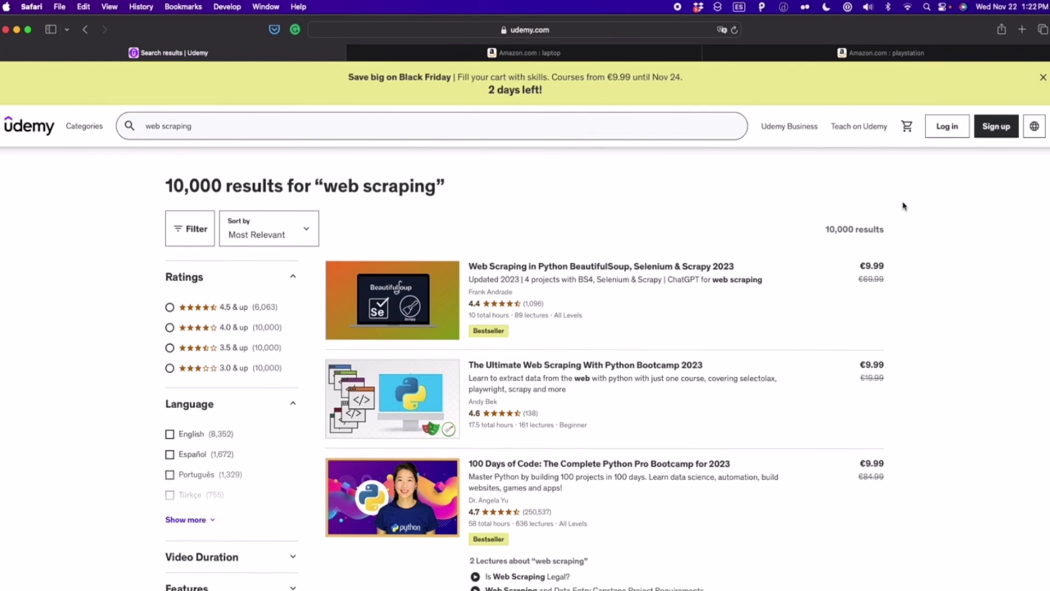
scroll(904, 205, "down", 10)
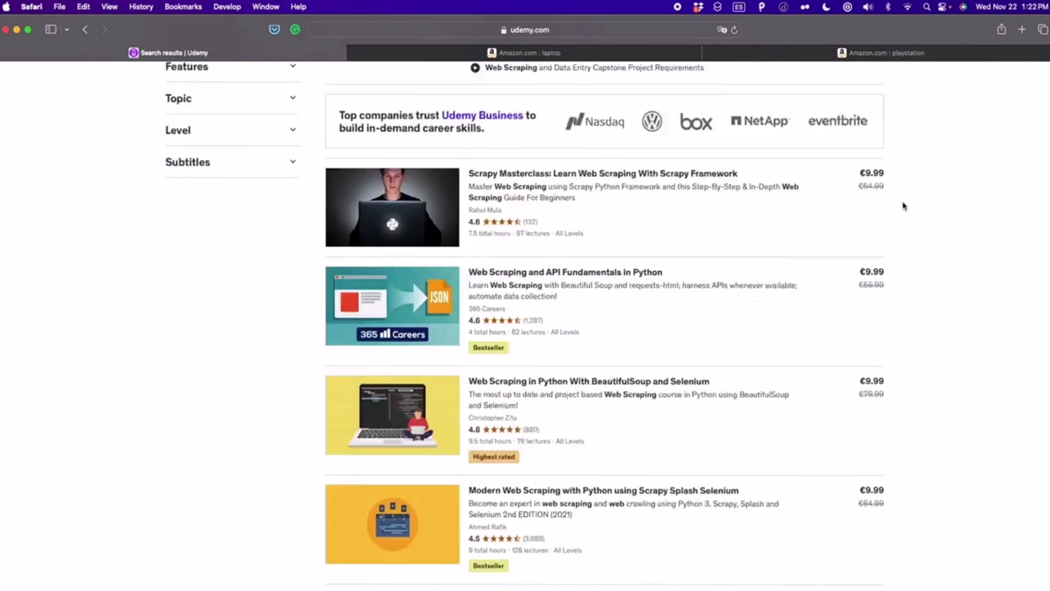
scroll(904, 205, "down", 20)
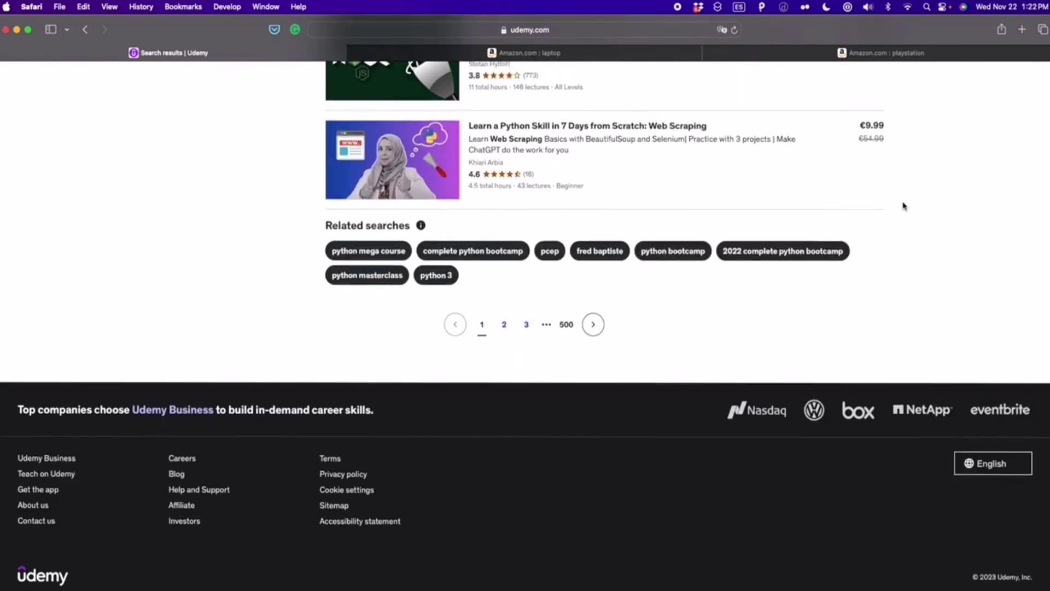
scroll(904, 206, "up", 20)
Step: Examine how the Amazon laptop results are laid out, from the single-row listings to the Black Friday deals grid
left_click(549, 53)
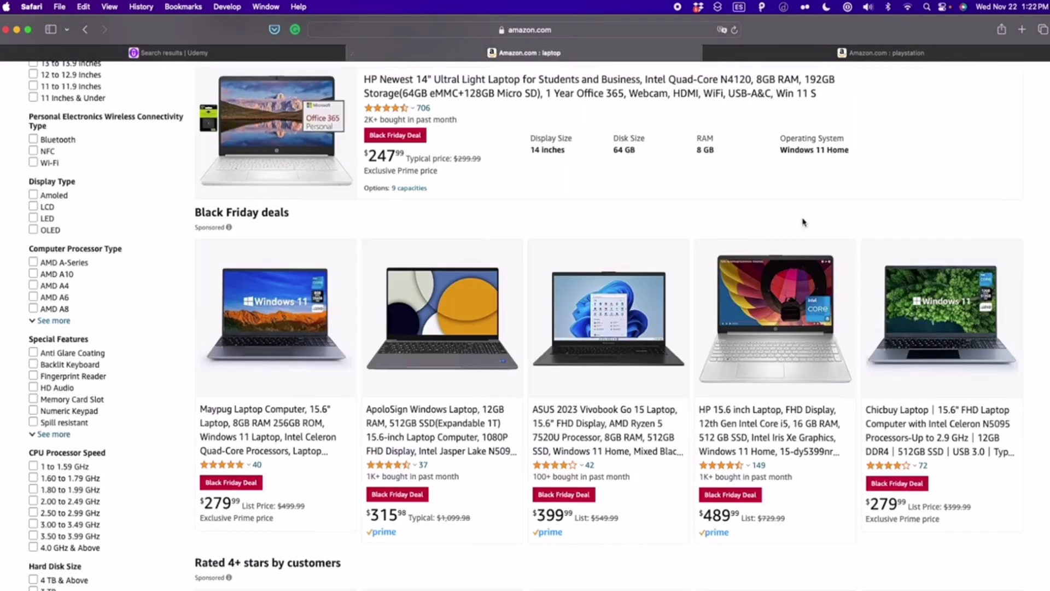
scroll(823, 234, "up", 20)
scroll(824, 238, "down", 13)
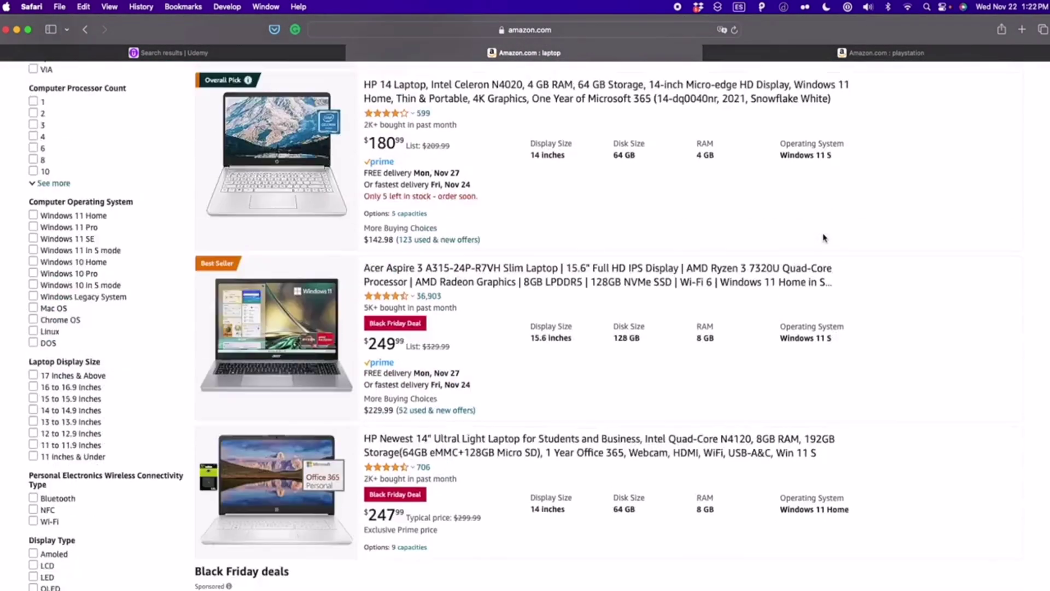
scroll(825, 238, "down", 8)
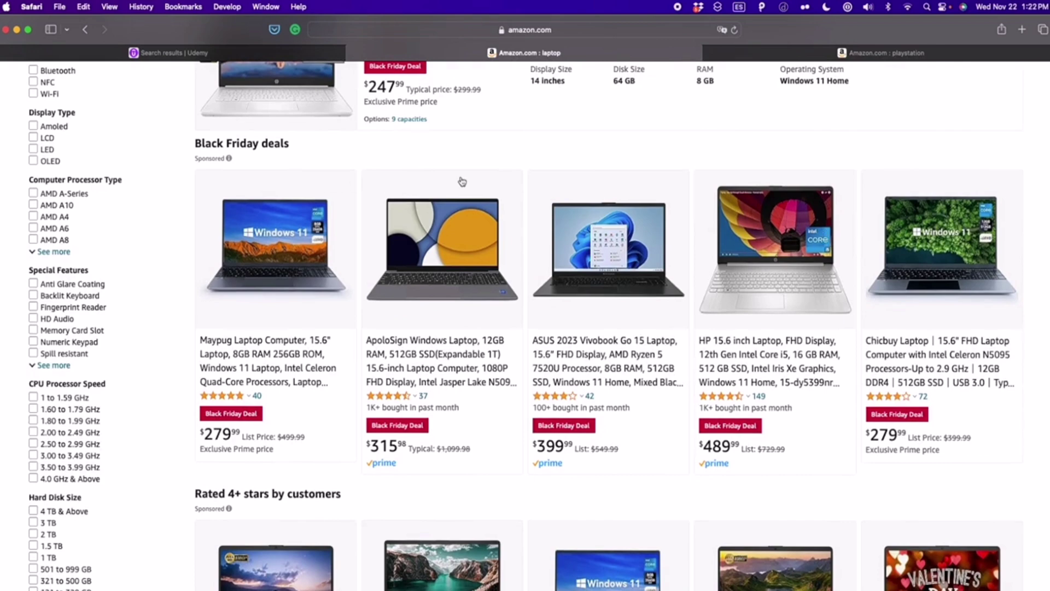
scroll(462, 182, "up", 15)
scroll(462, 182, "down", 10)
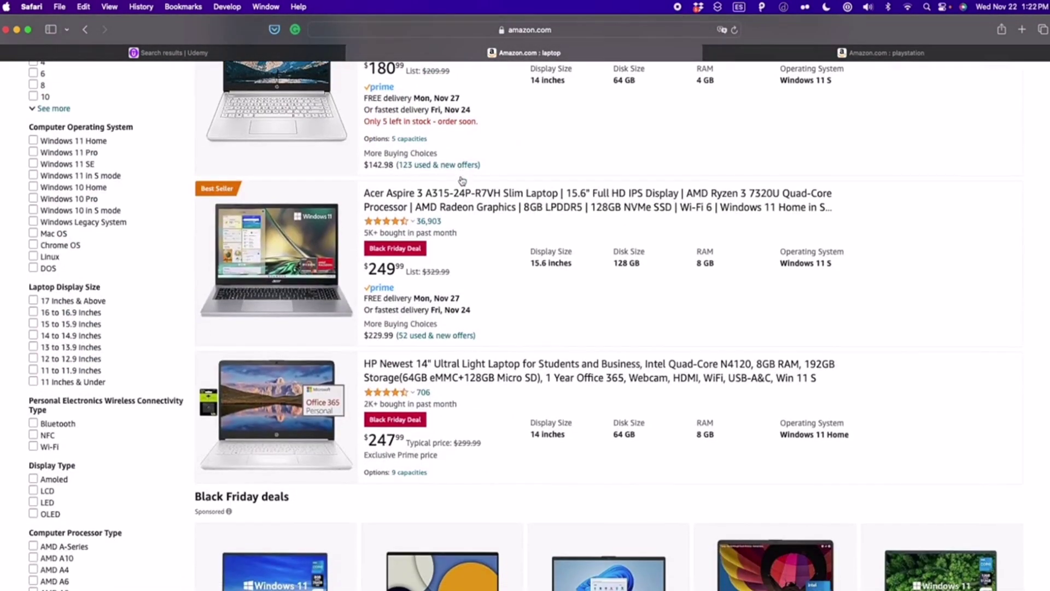
scroll(462, 180, "down", 5)
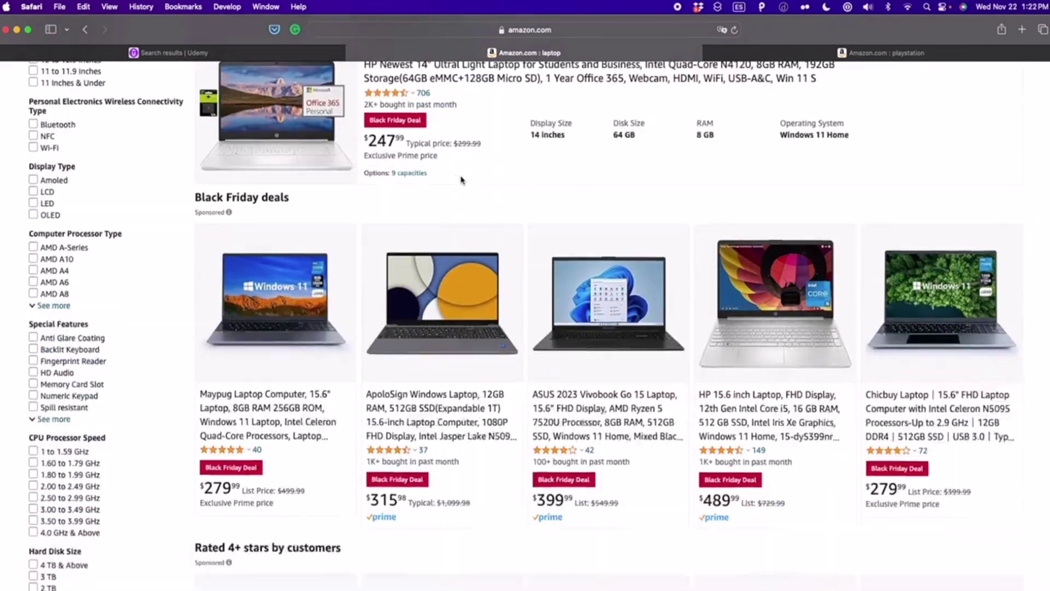
scroll(461, 180, "down", 2)
scroll(488, 221, "down", 1)
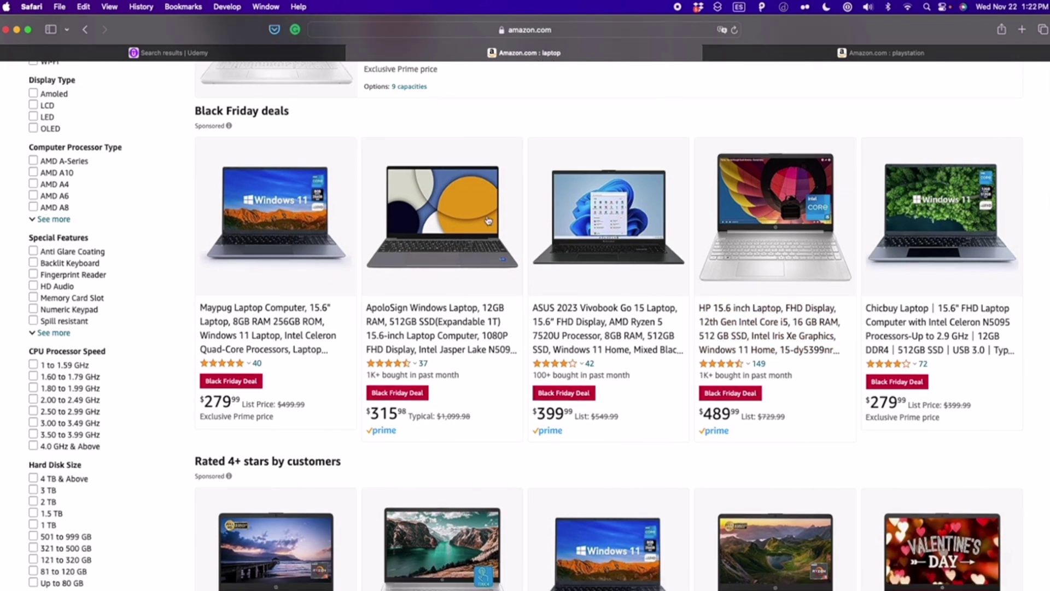
Step: Compare the layout of the Amazon playstation results with that of the Amazon laptop results
left_click(852, 58)
scroll(750, 199, "up", 10)
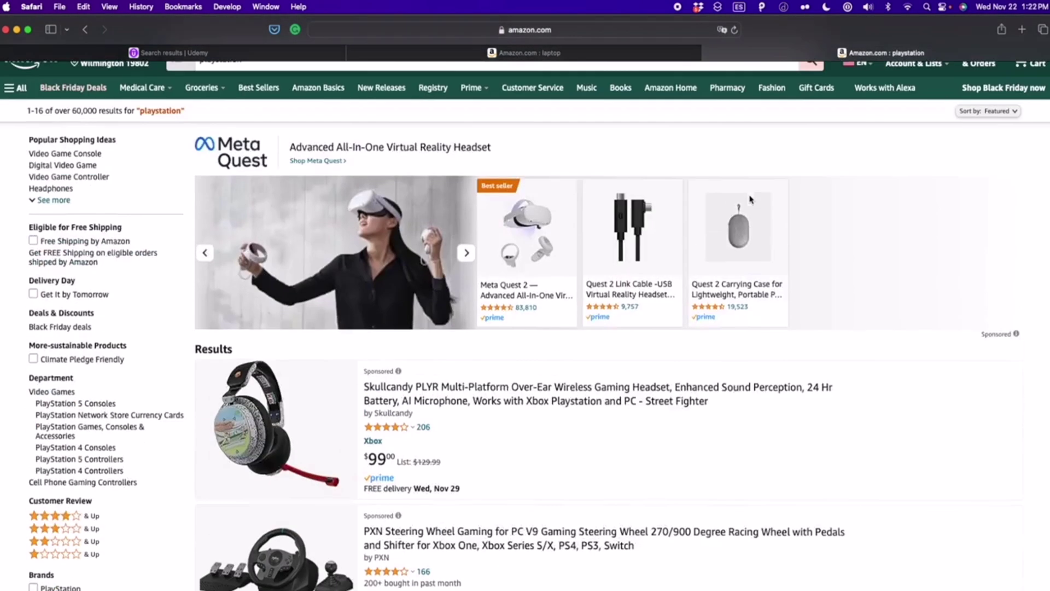
scroll(663, 305, "down", 20)
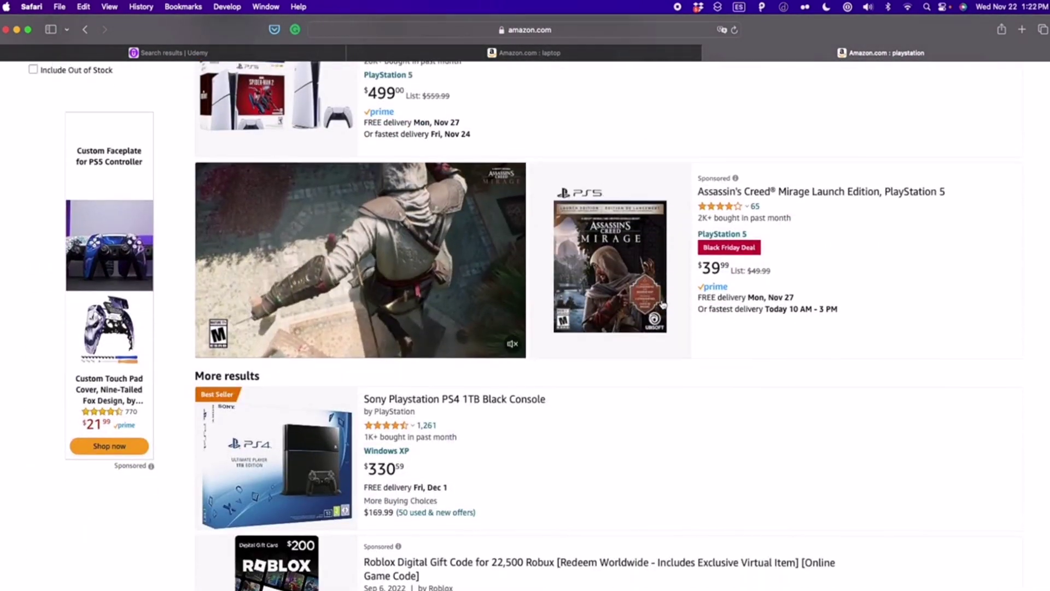
scroll(725, 413, "up", 3)
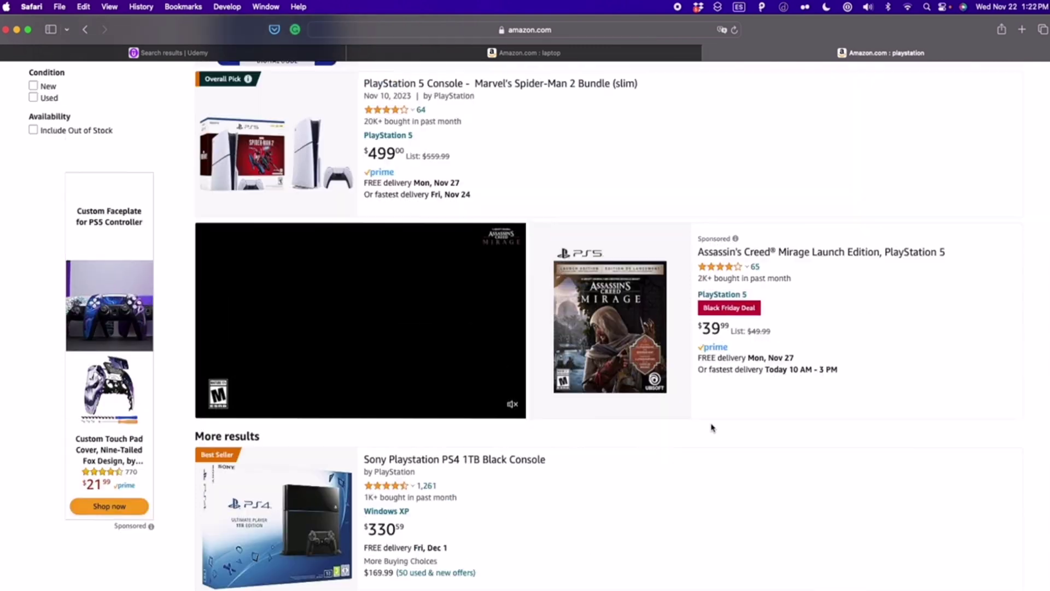
left_click(664, 52)
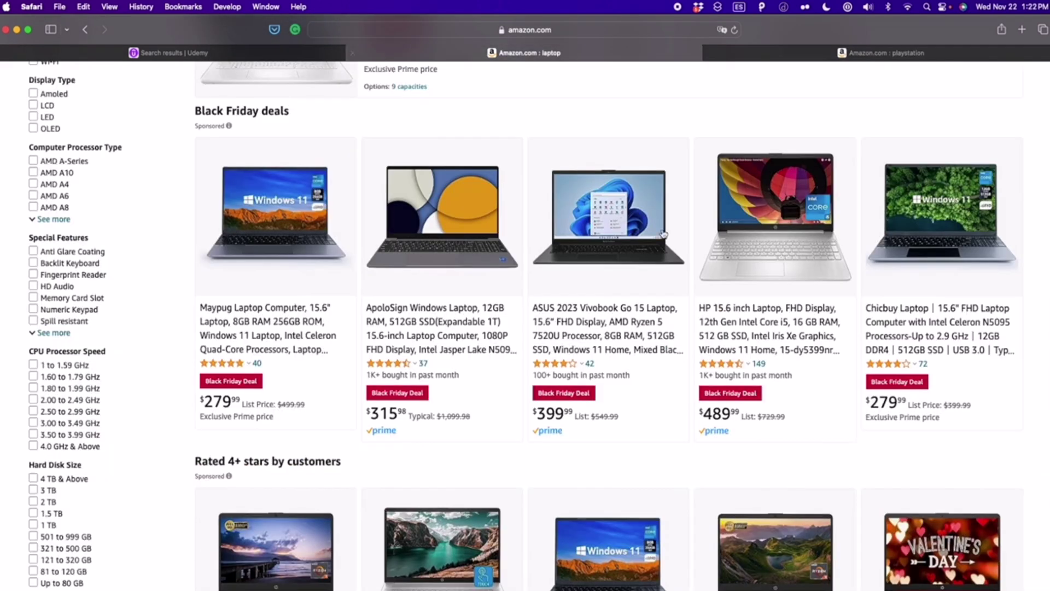
Step: Look through the Amazon playstation listings down to the end of the results and return to the page's beginning
left_click(845, 52)
scroll(803, 263, "down", 12)
scroll(802, 293, "down", 15)
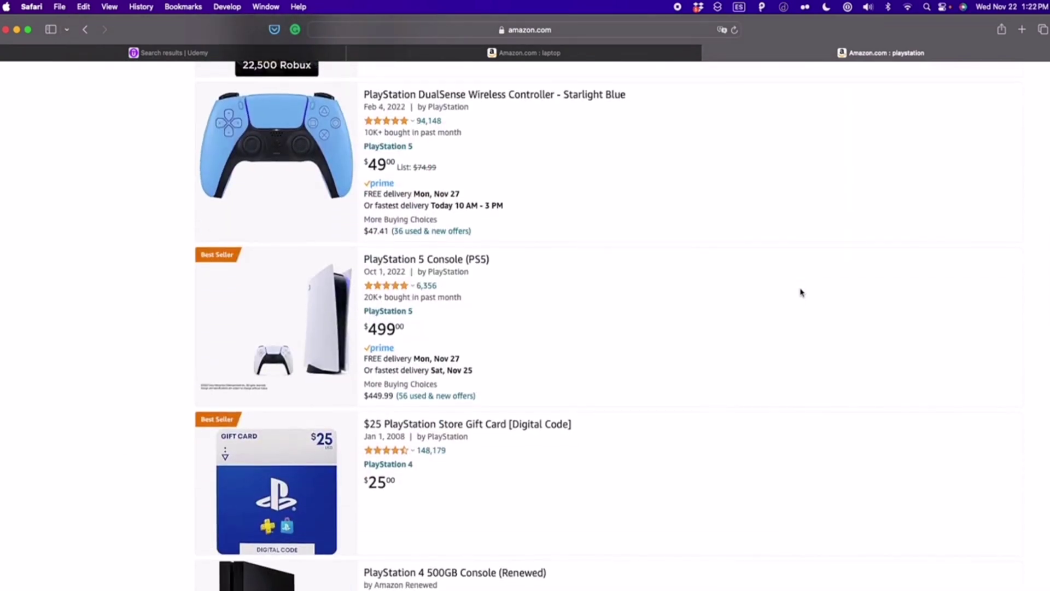
scroll(801, 293, "down", 10)
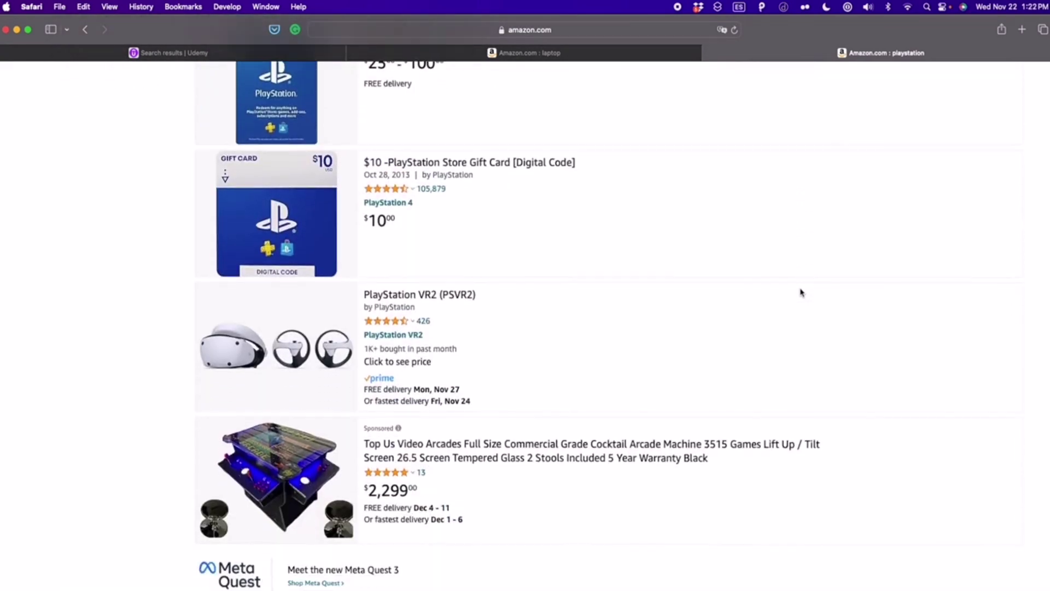
scroll(801, 293, "up", 15)
scroll(801, 292, "up", 15)
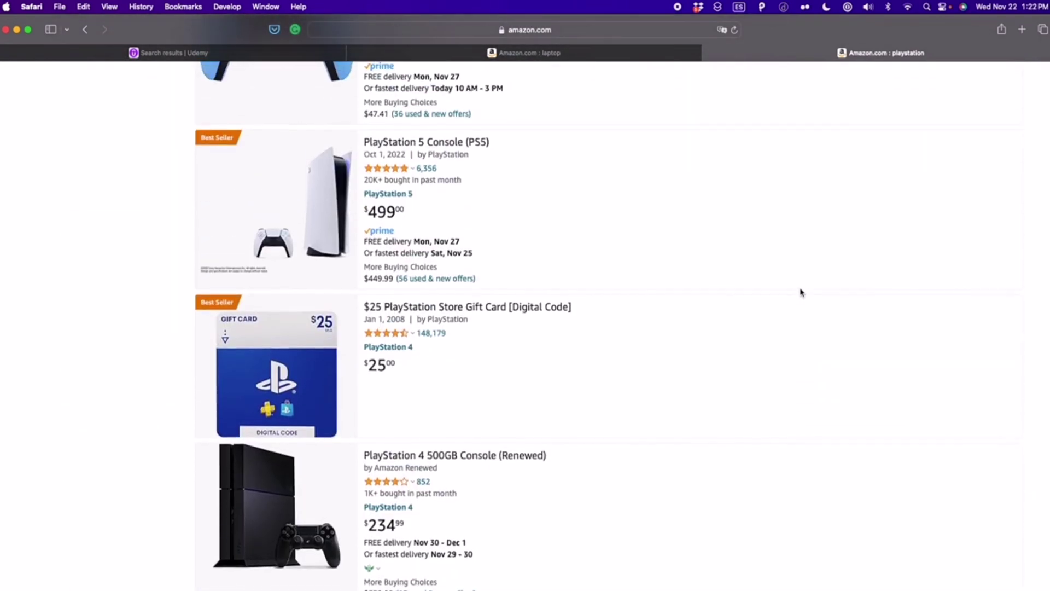
scroll(635, 208, "up", 5)
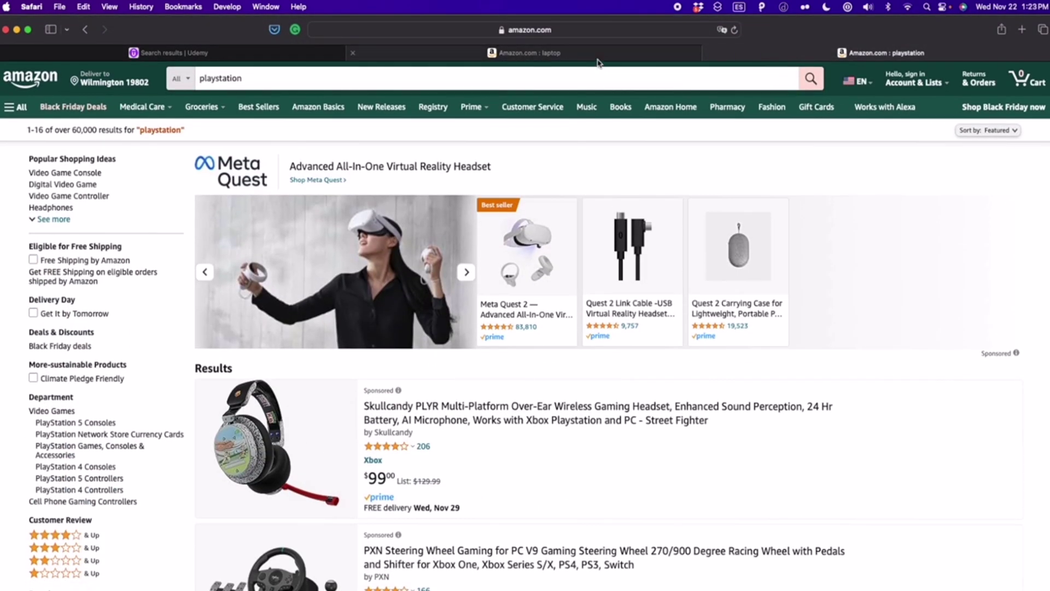
Step: Review the single-row laptop listings above the Black Friday deals on the Amazon laptop results page
left_click(597, 58)
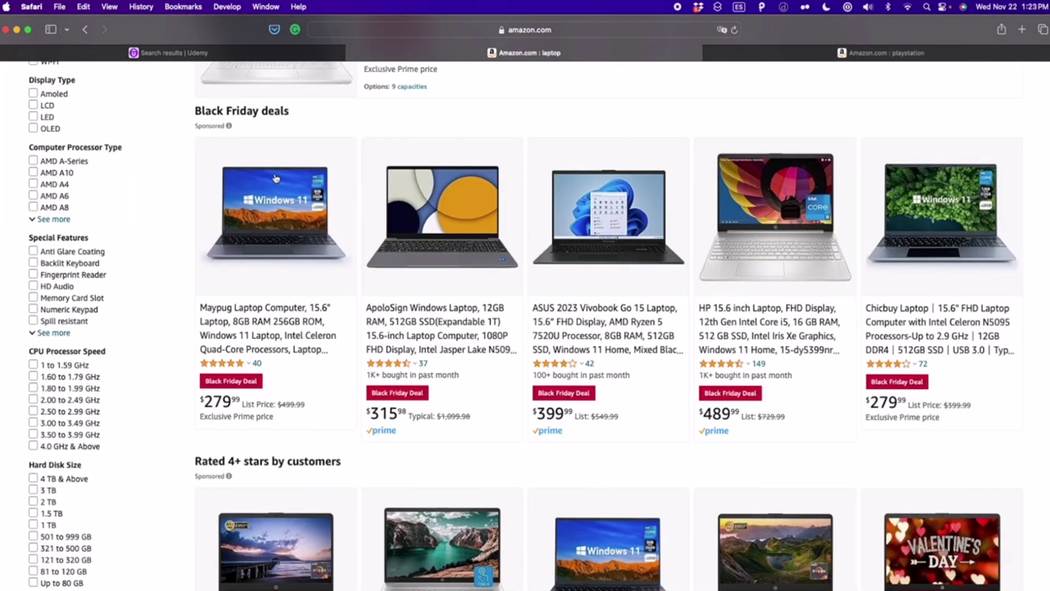
scroll(722, 340, "up", 10)
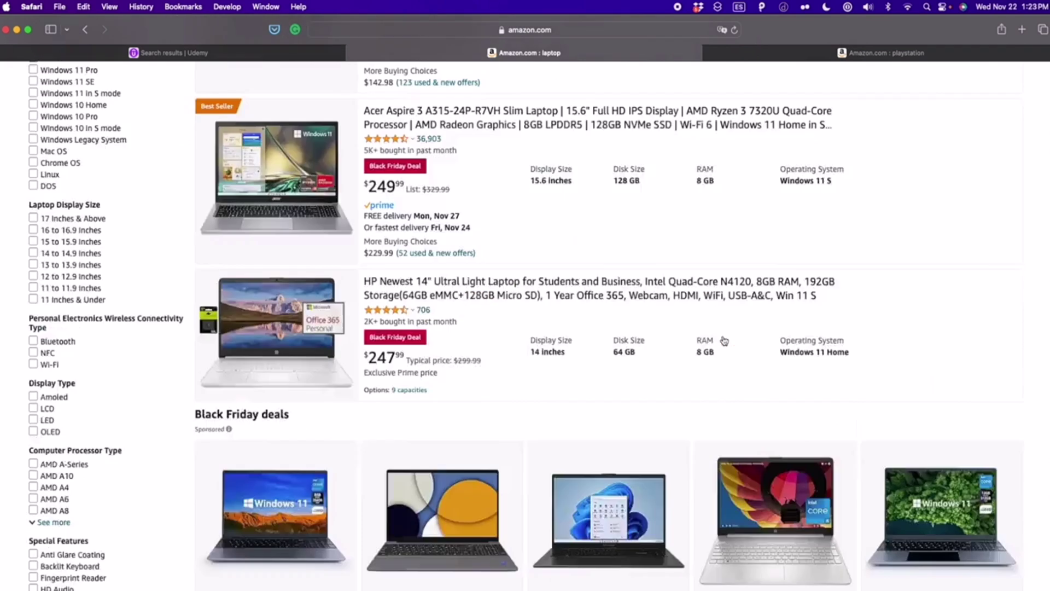
scroll(724, 341, "down", 5)
scroll(602, 521, "down", 1)
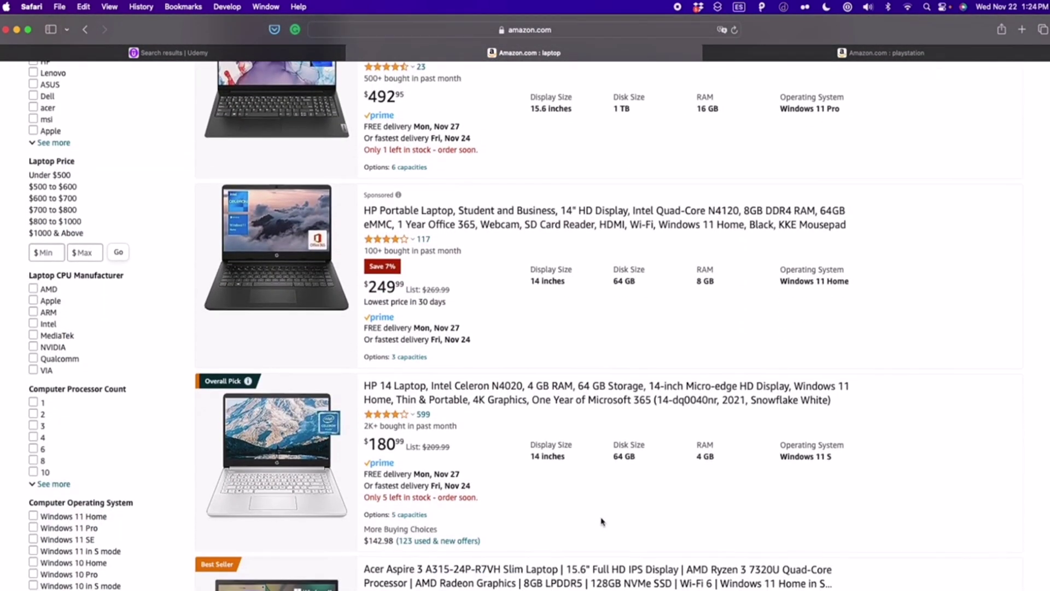
Step: Switch to the ScrapeGPT (Tutorial) chat in Chrome and select the example course details in the sent message, from Course to Hours
left_click(469, 579)
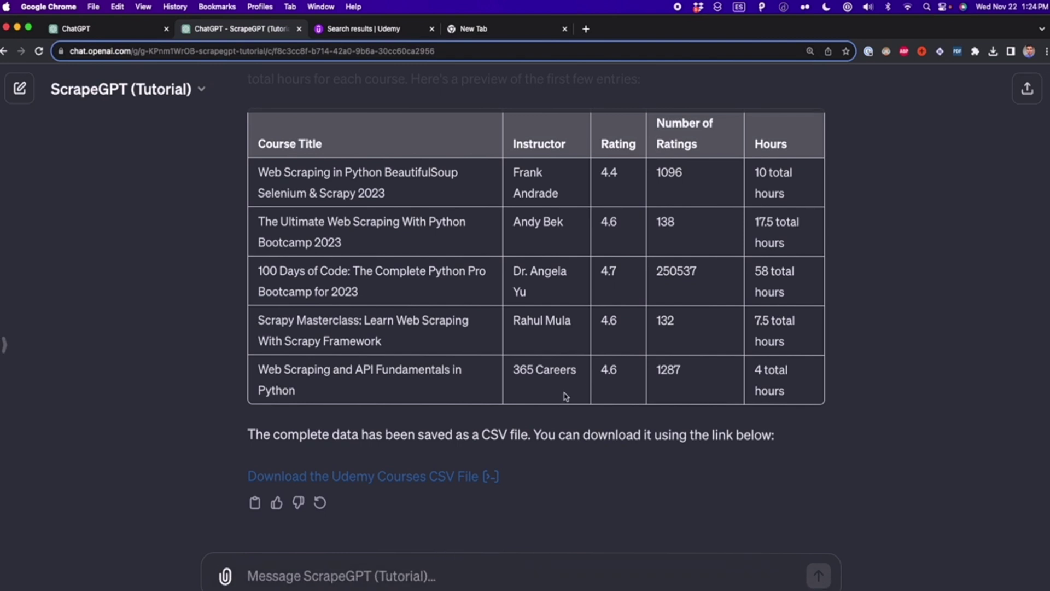
scroll(566, 397, "up", 15)
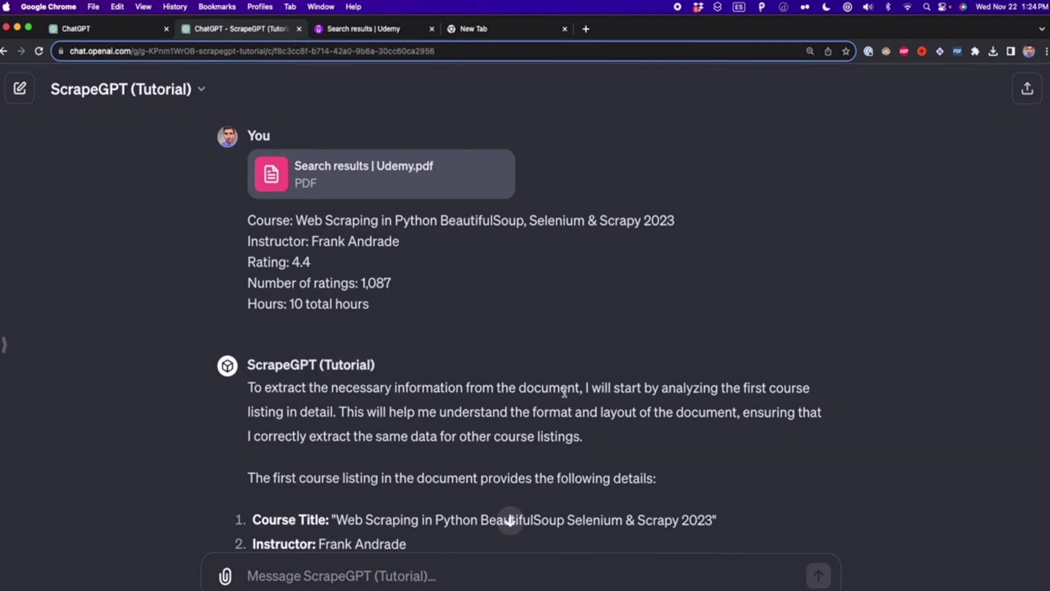
scroll(618, 287, "down", 2)
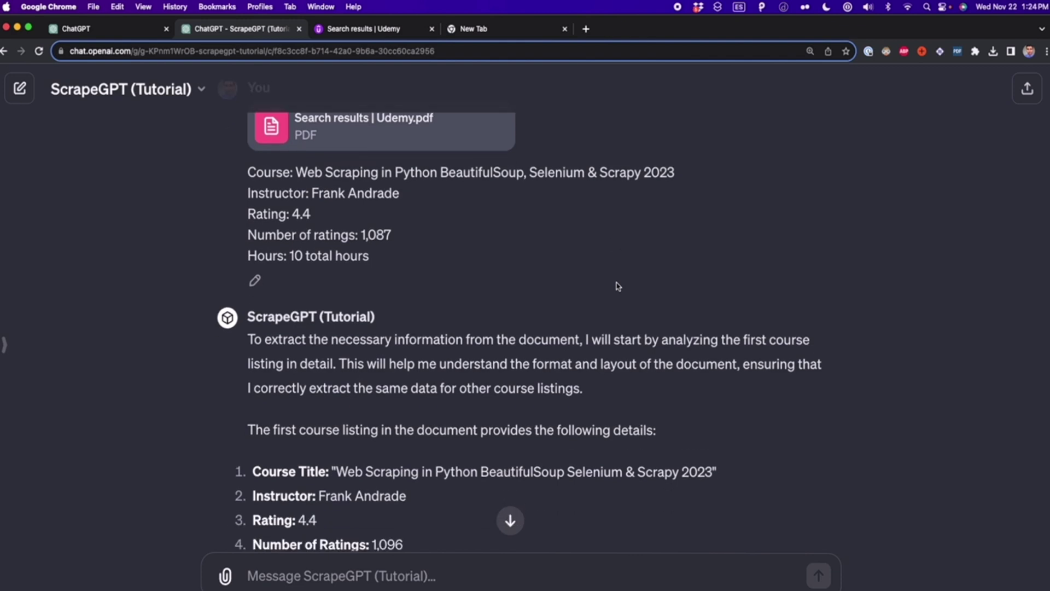
scroll(511, 314, "up", 2)
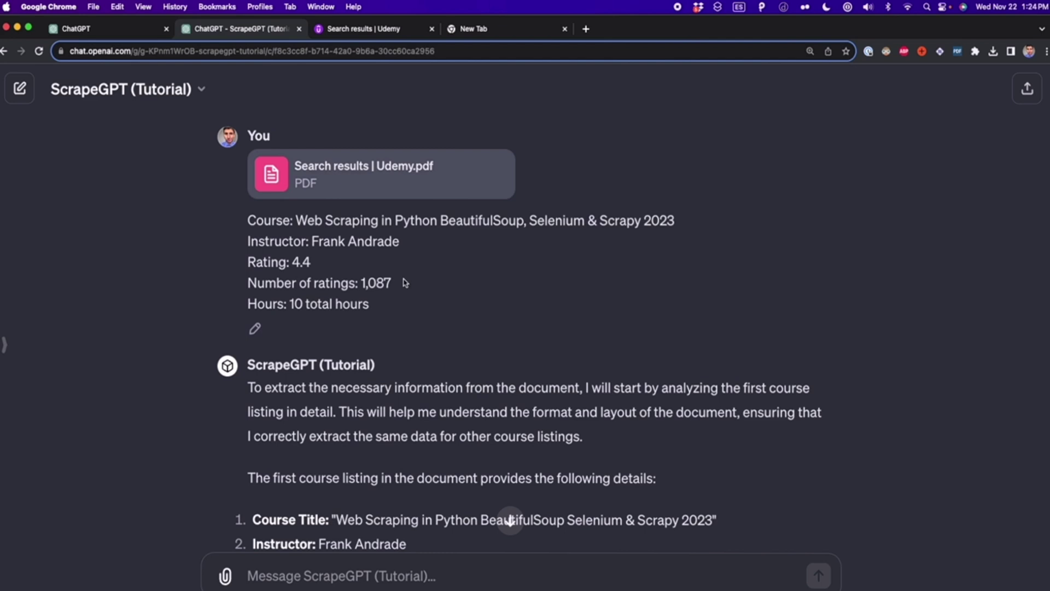
left_click_drag(386, 303, 246, 219)
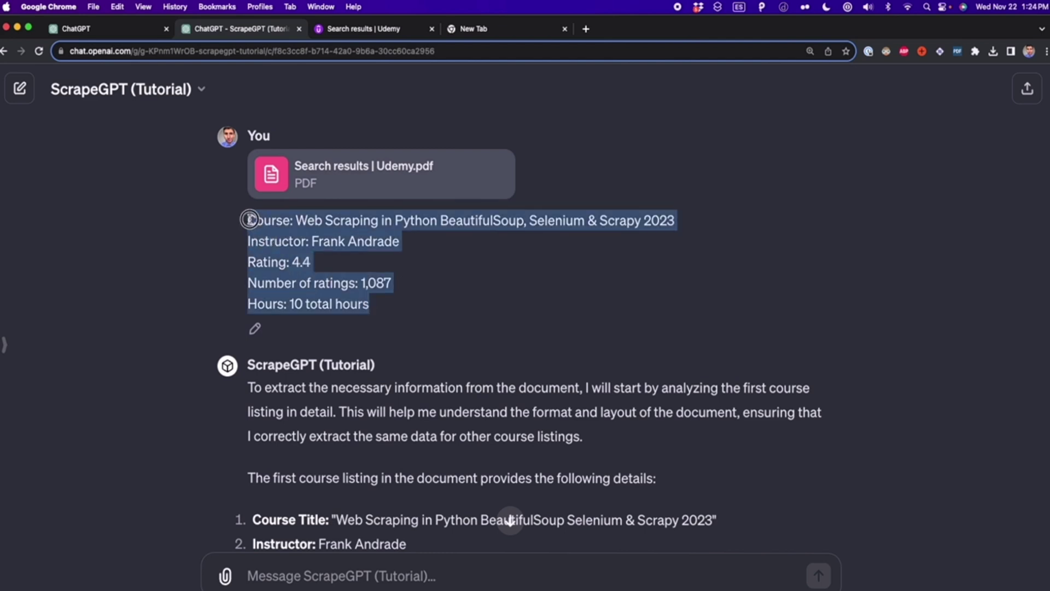
Step: Highlight the example course details in the sent message once more, from Hours up to Course, and clear the selection
left_click(397, 312)
left_click_drag(384, 308, 239, 219)
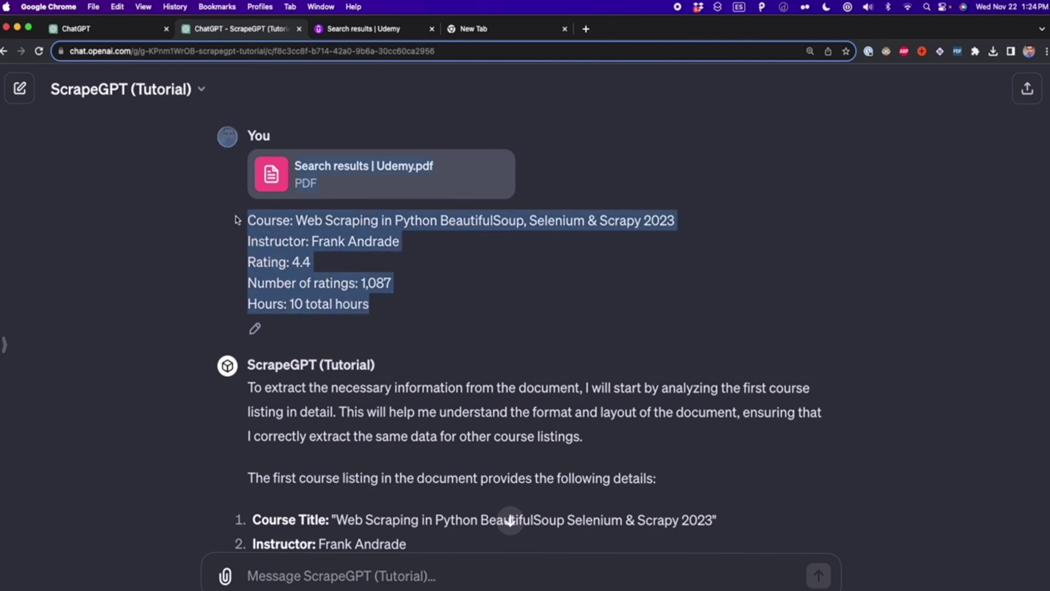
left_click(312, 258)
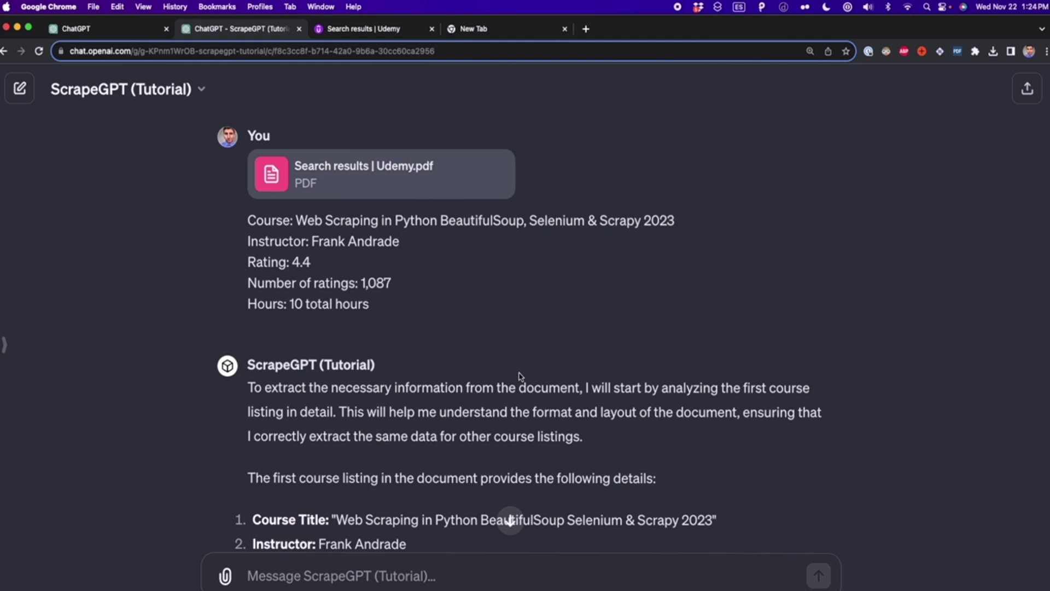
Step: Review the ScrapeGPT (Tutorial) reply from the first course's details through the preview table and highlight the Udemy Courses CSV download link text
scroll(521, 377, "down", 10)
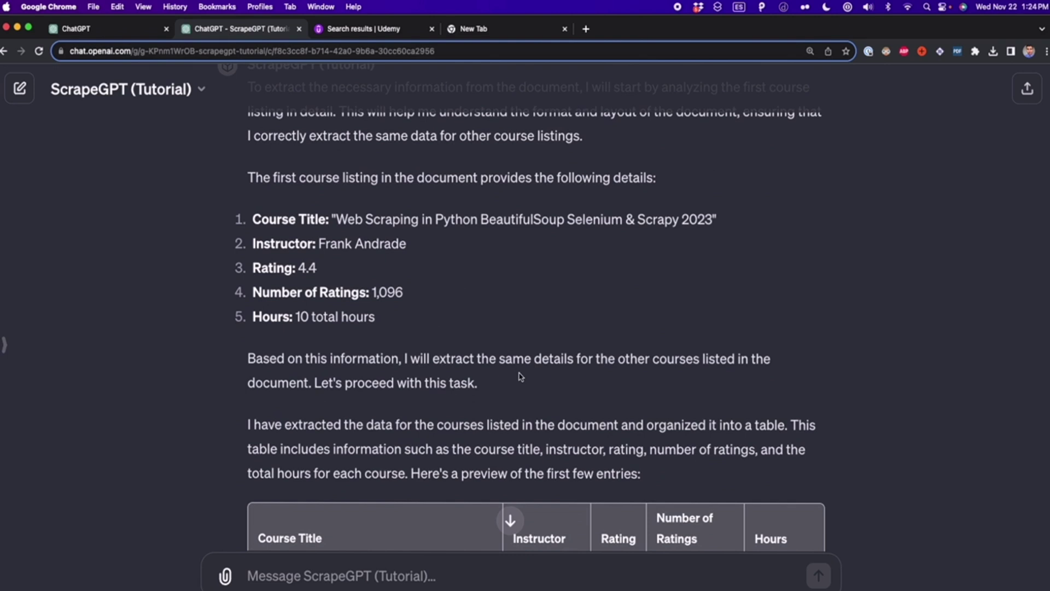
scroll(521, 377, "down", 8)
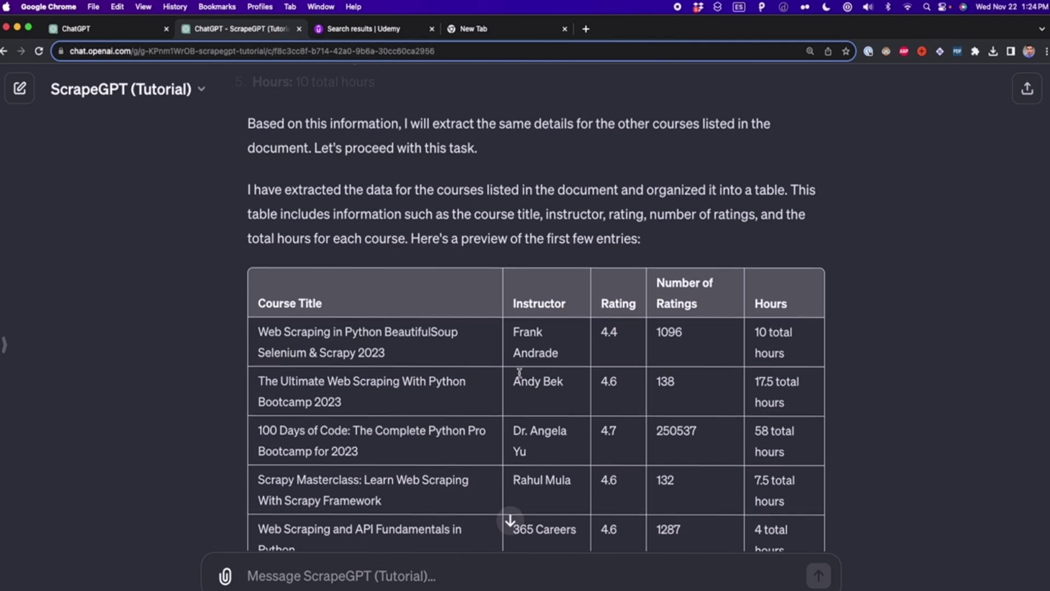
scroll(520, 373, "down", 5)
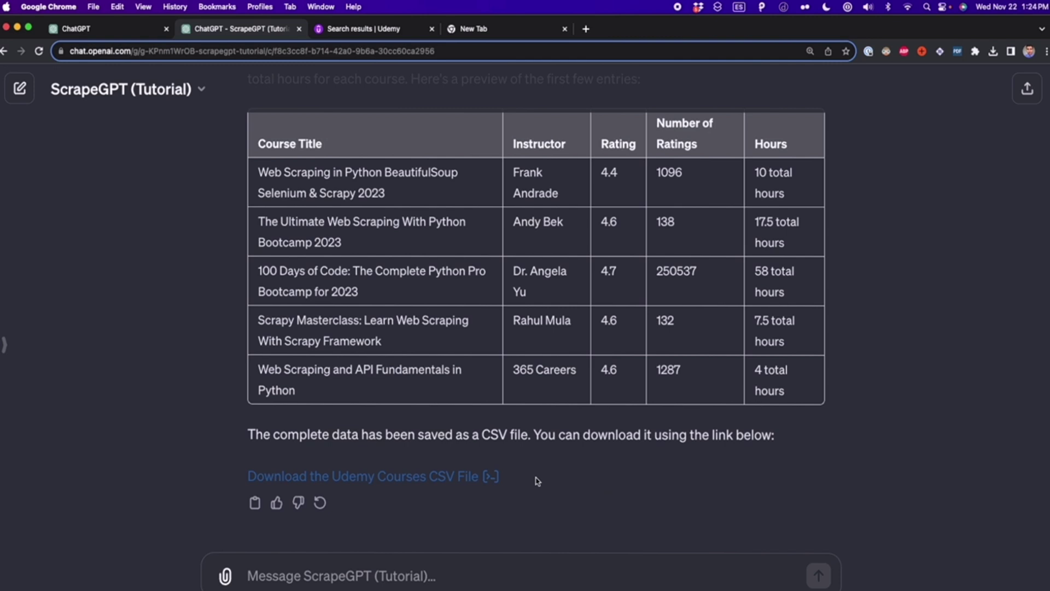
left_click_drag(482, 477, 263, 461)
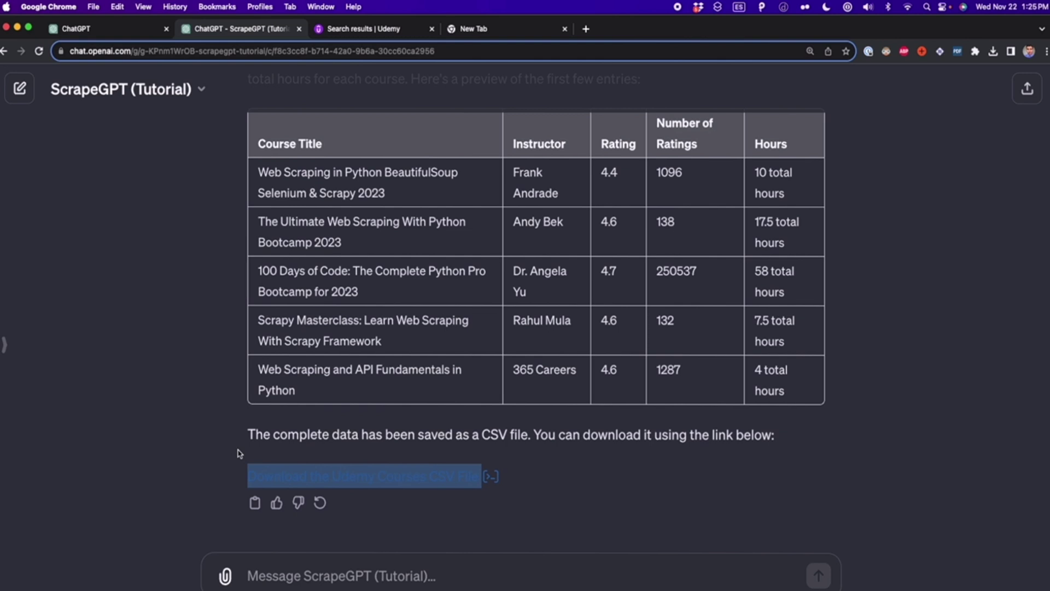
scroll(239, 452, "up", 10)
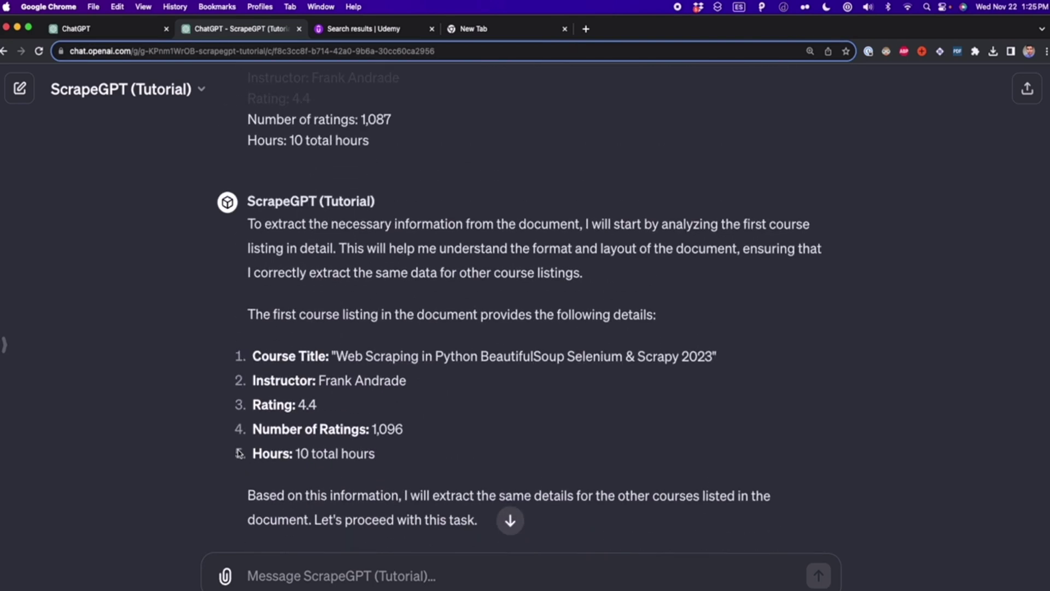
scroll(239, 453, "down", 10)
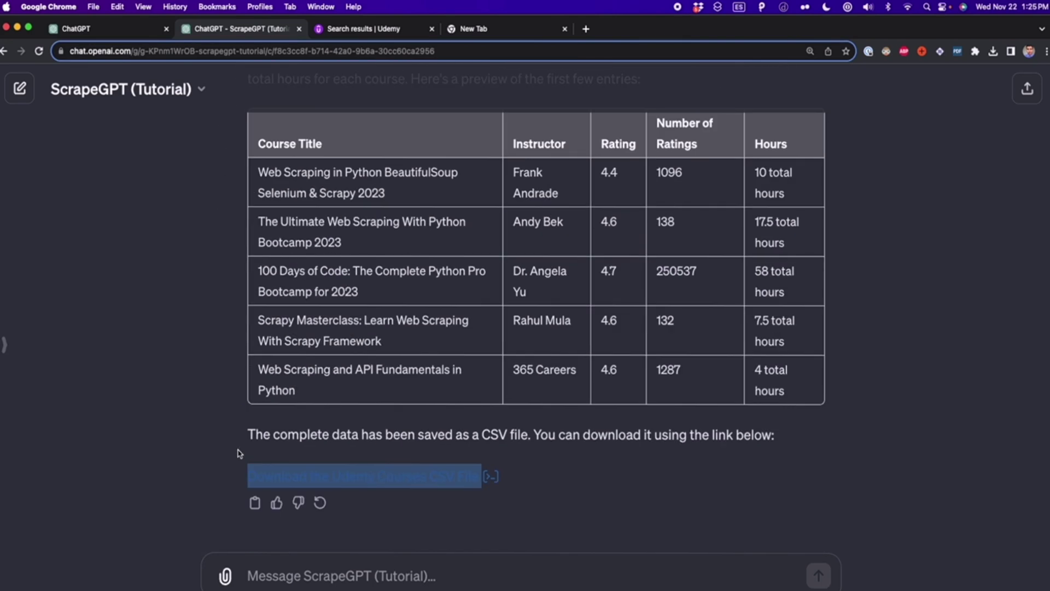